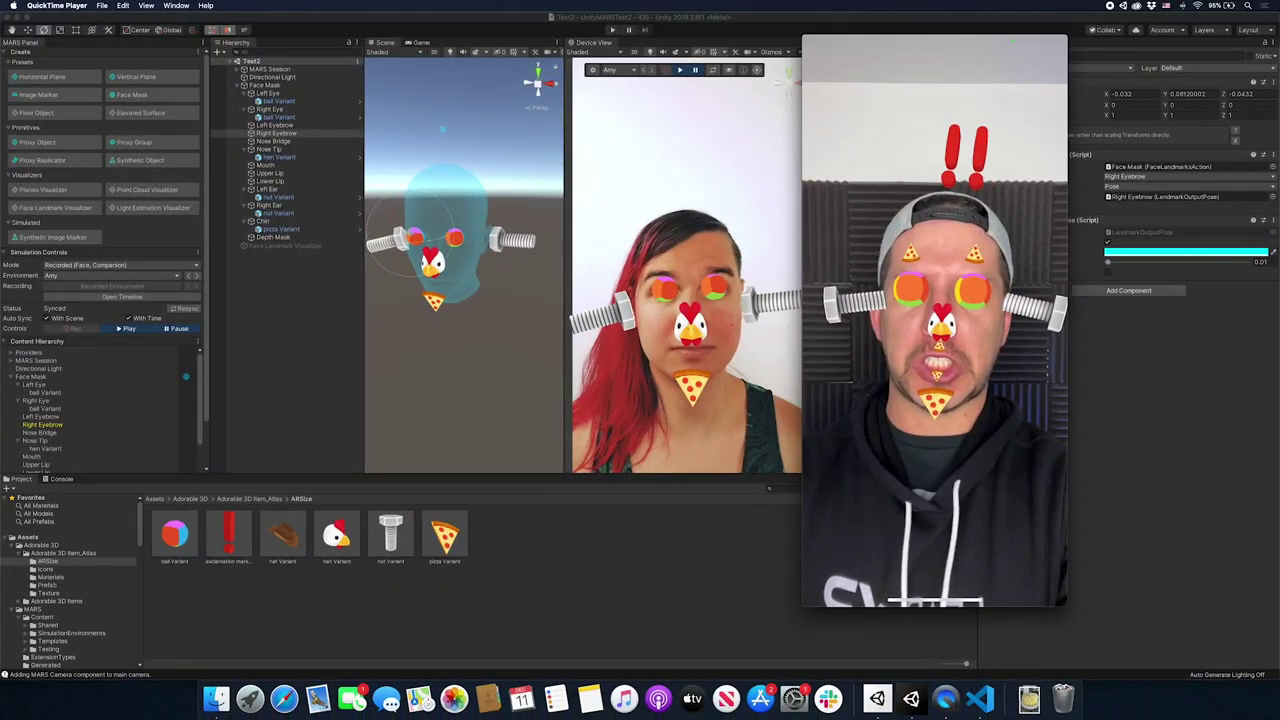
mouse_move(855, 216)
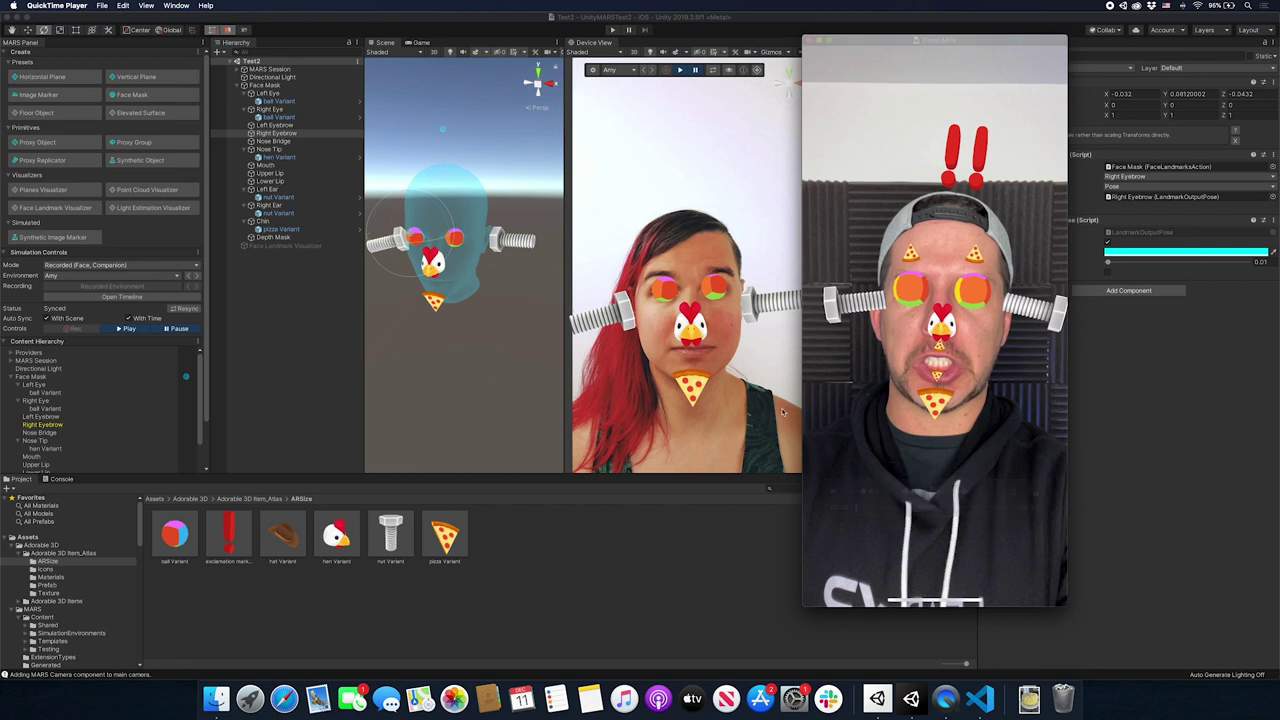
mouse_move(871, 444)
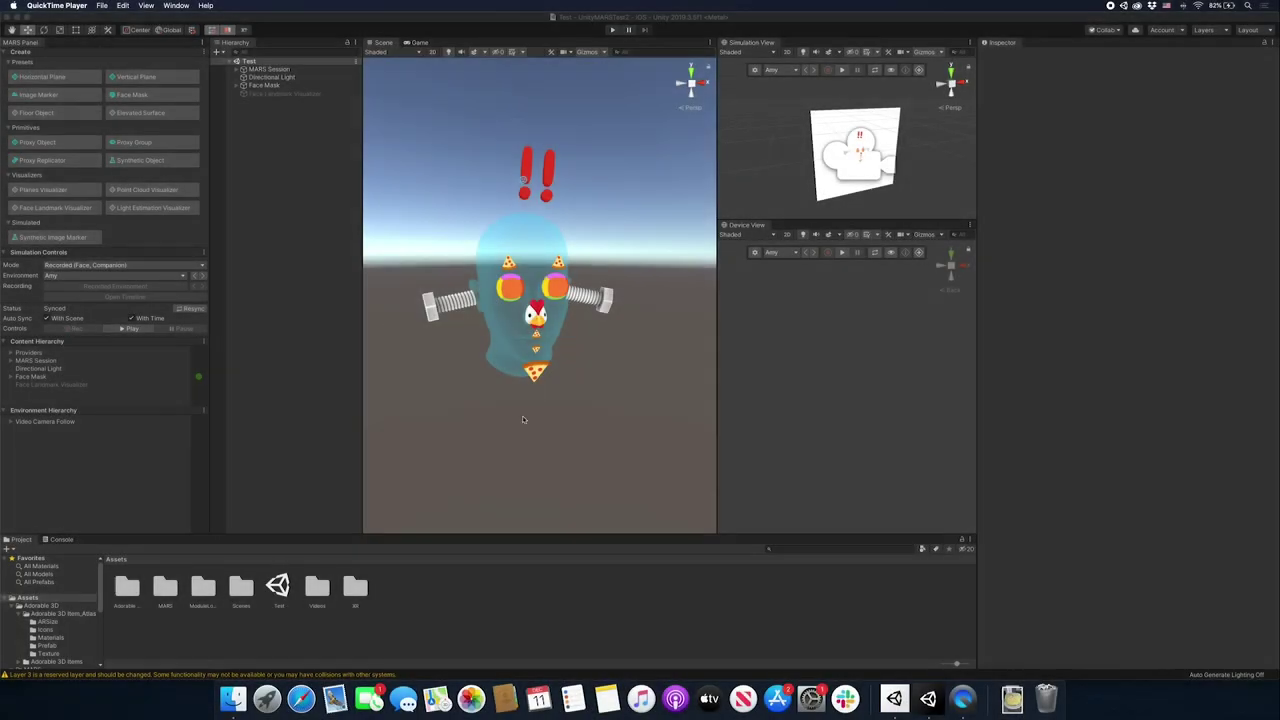
left_click(473, 309)
left_click_drag(473, 309, 442, 291, "alt")
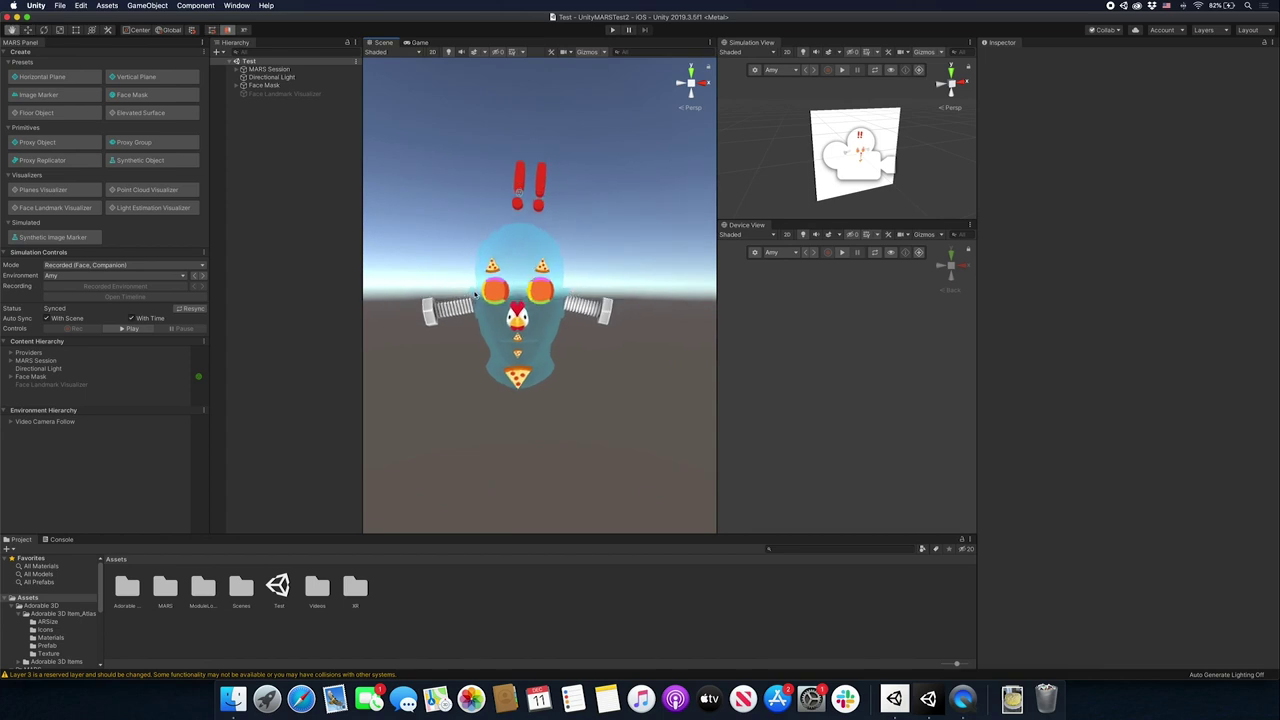
Create a new scene named Test2 in the Assets folder and open it.
right_click(428, 588)
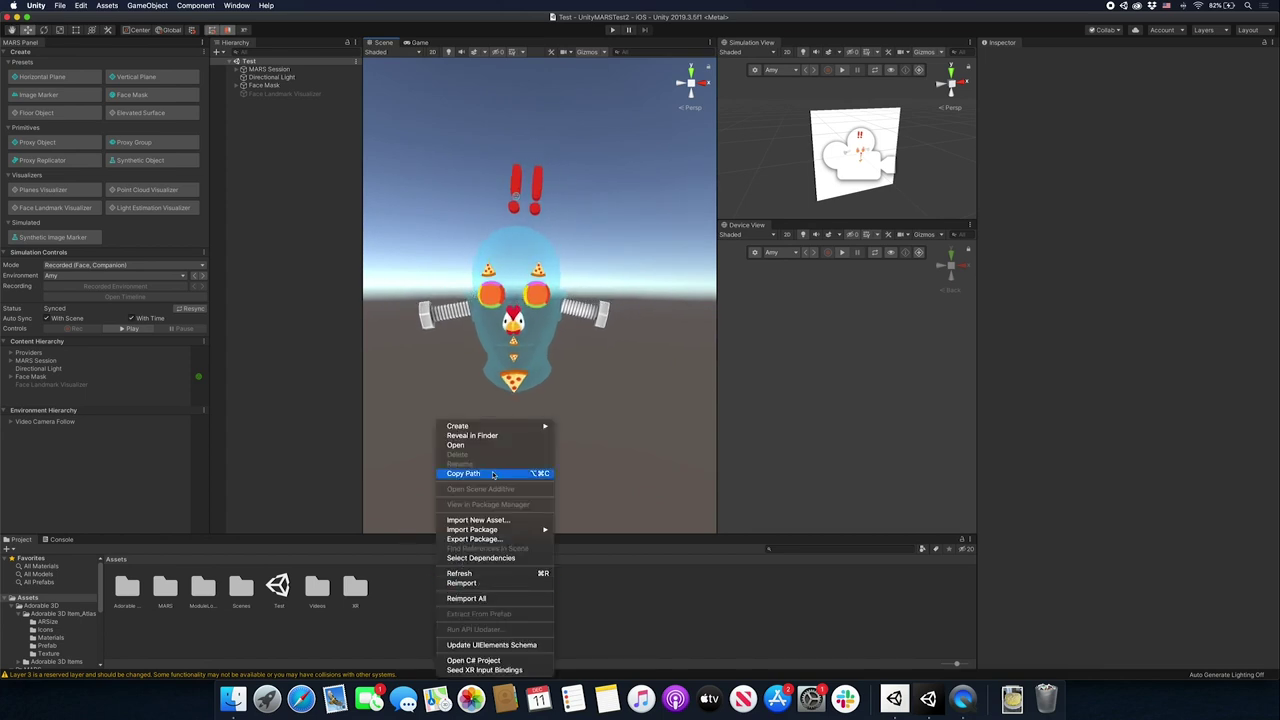
mouse_move(488, 430)
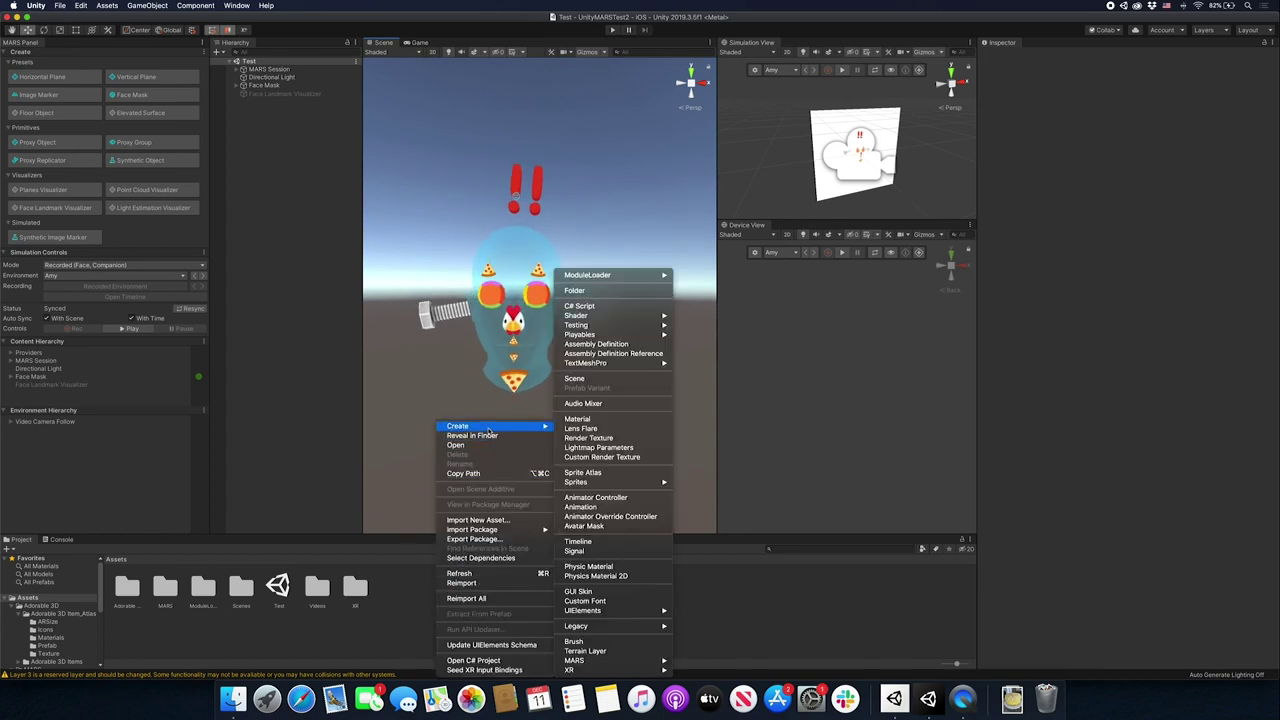
left_click(574, 378)
type("Tit")
type("2")
key("Return")
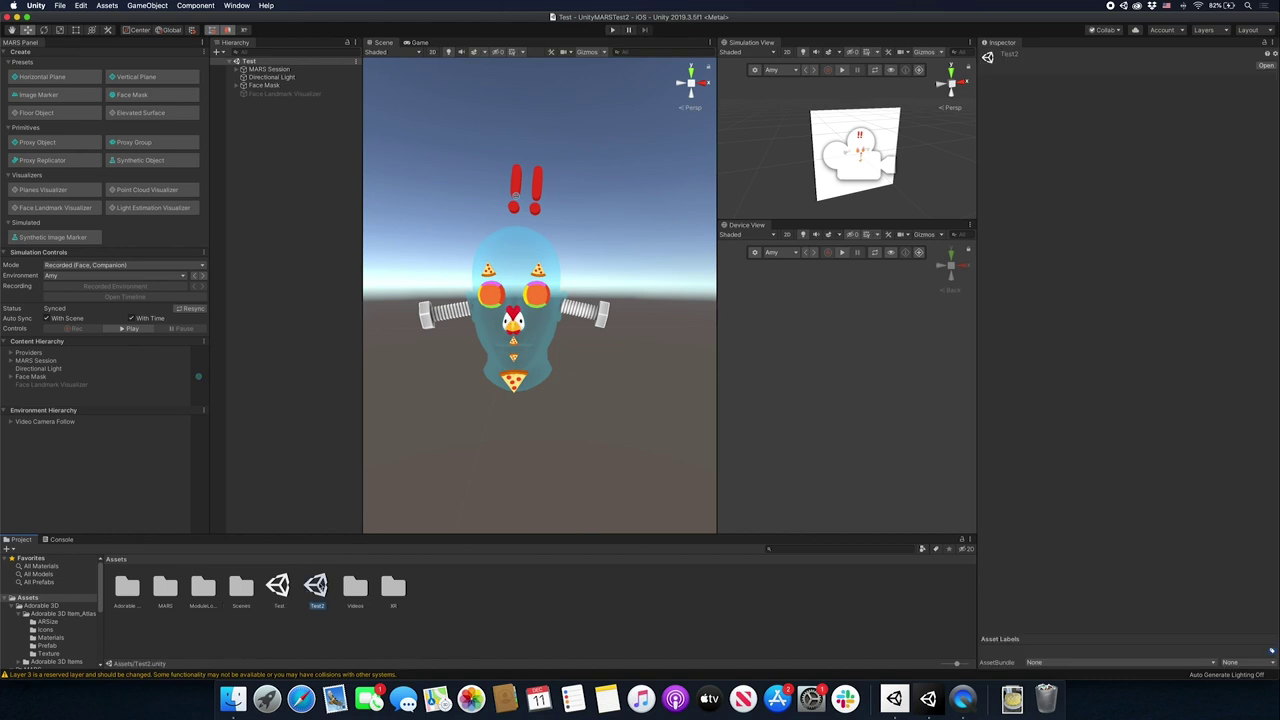
double_click(321, 586)
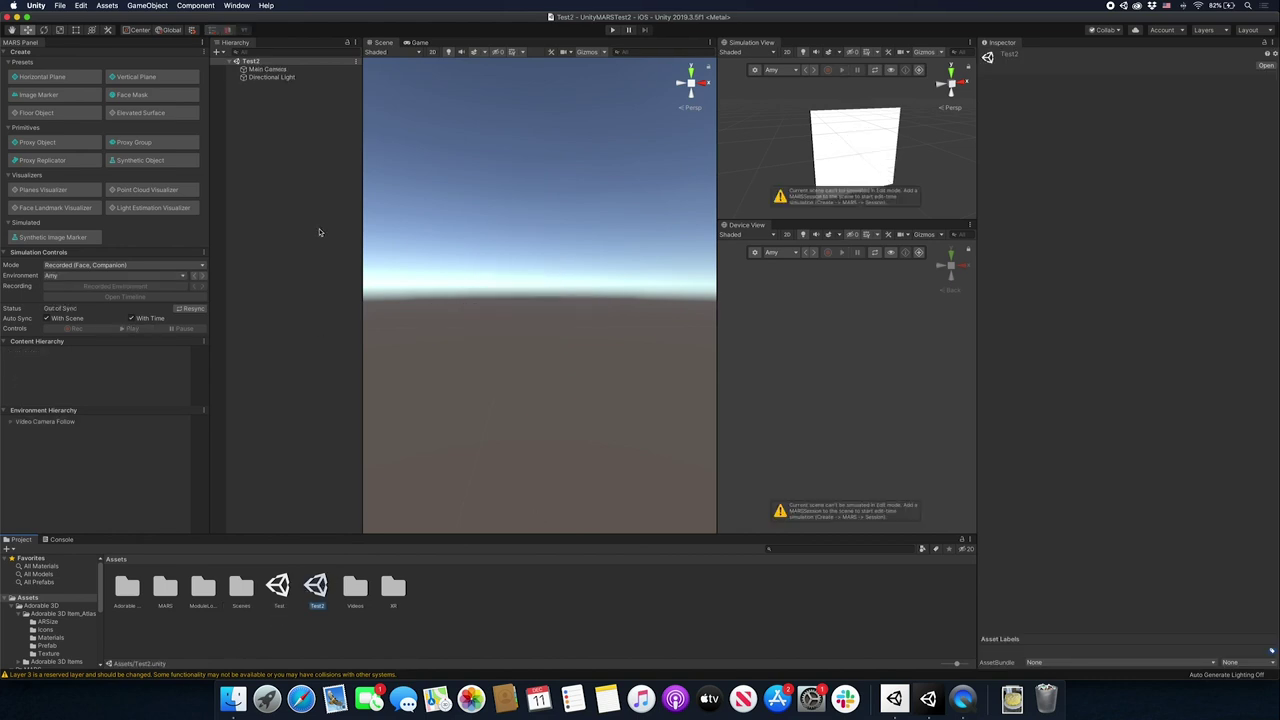
Delete the Main Camera from the Test2 scene and add a MARS Face Mask preset.
left_click(268, 71)
key("super+BackSpace")
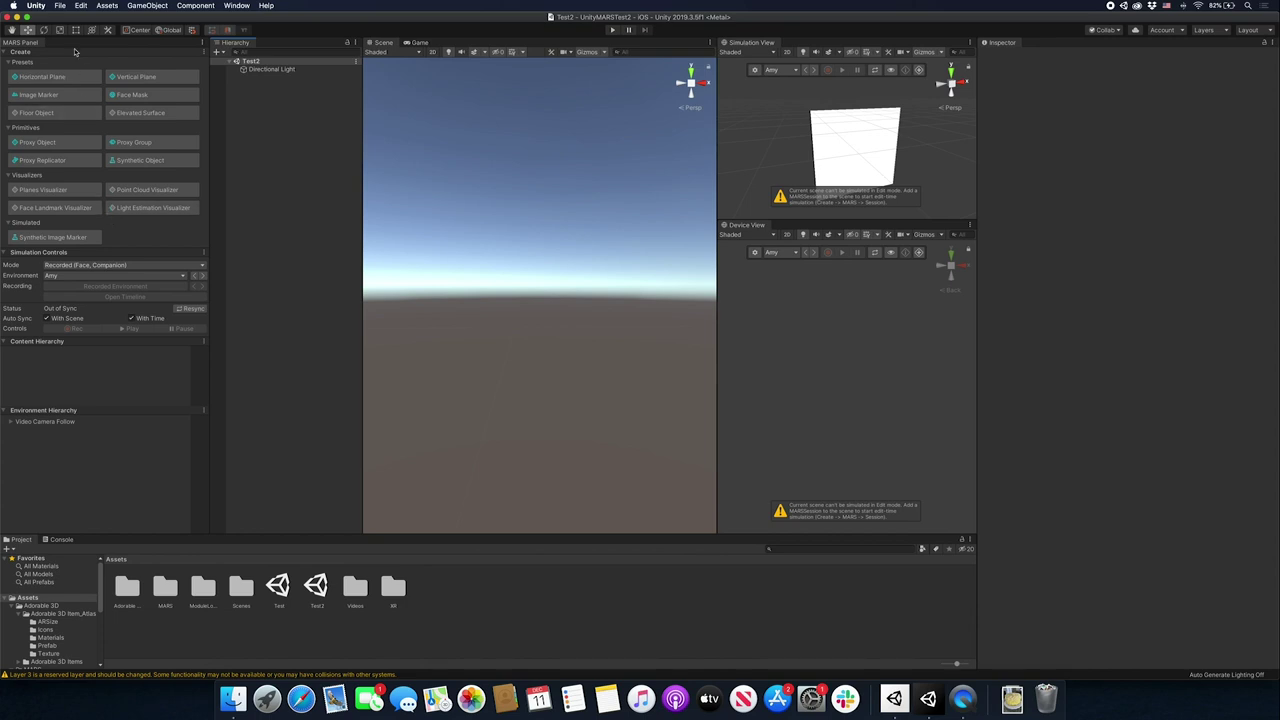
left_click(121, 94)
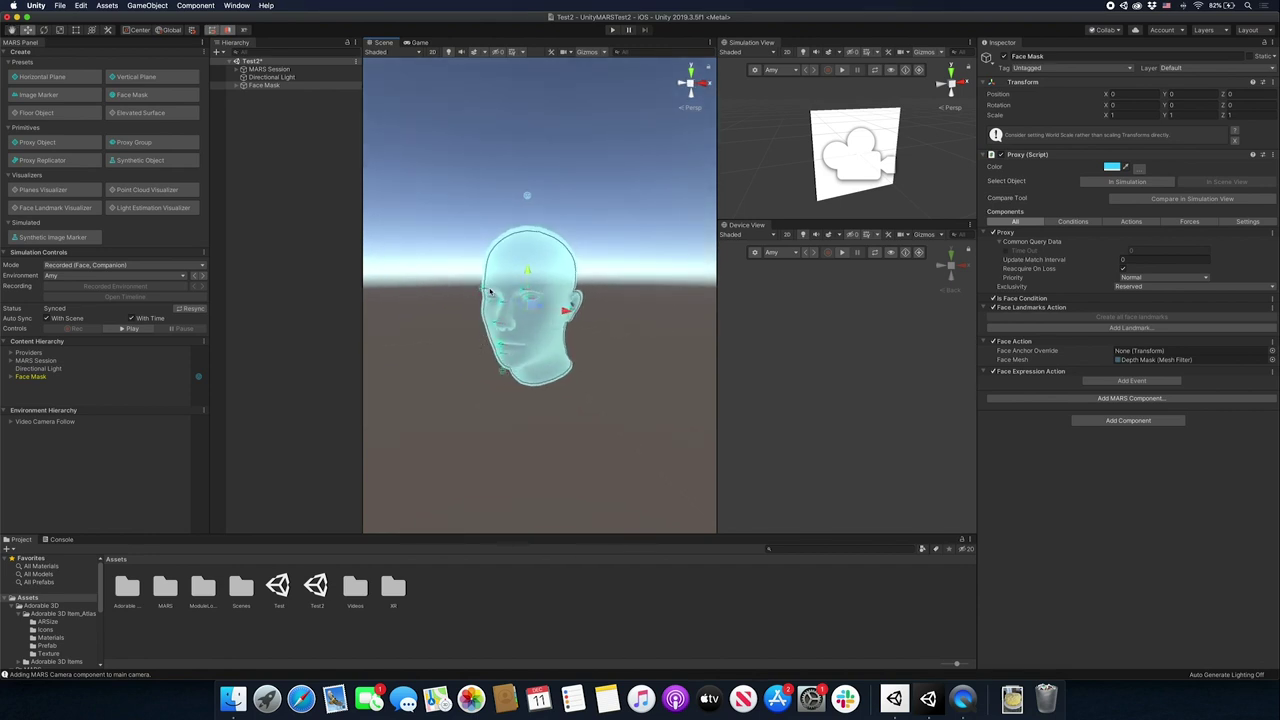
Expand the Face Mask object and look through its face landmark children, from Left Eye down to the lips and ears.
left_click(237, 86)
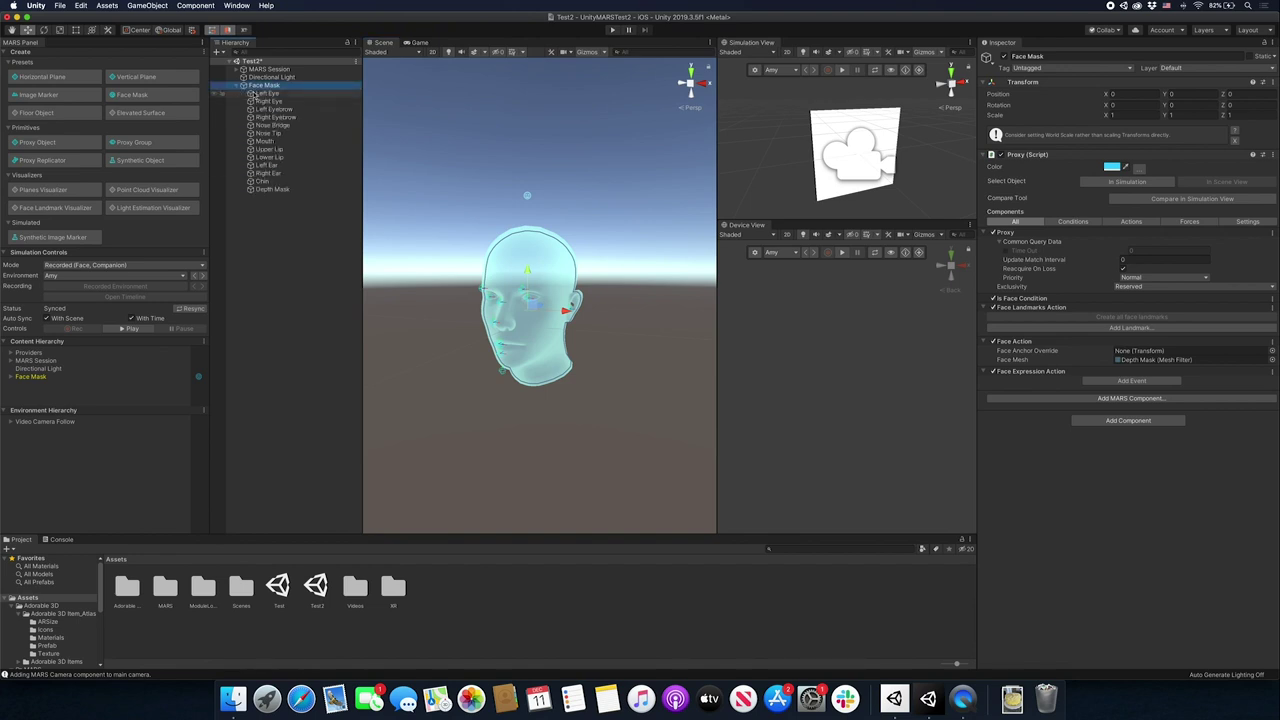
left_click(262, 93)
key("Down")
key("Down")
key("Down")
key("Down")
key("Down")
key("Down")
key("Down")
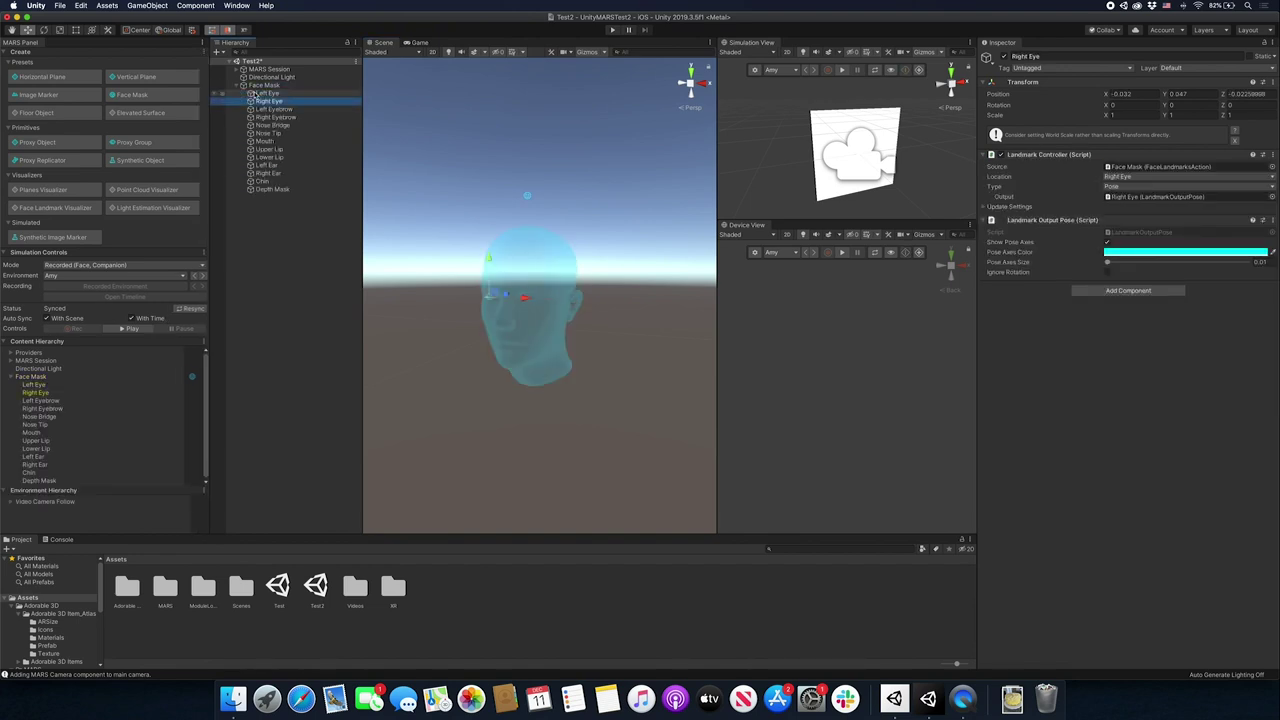
key("Down")
key("Down")
key("Up")
key("Up")
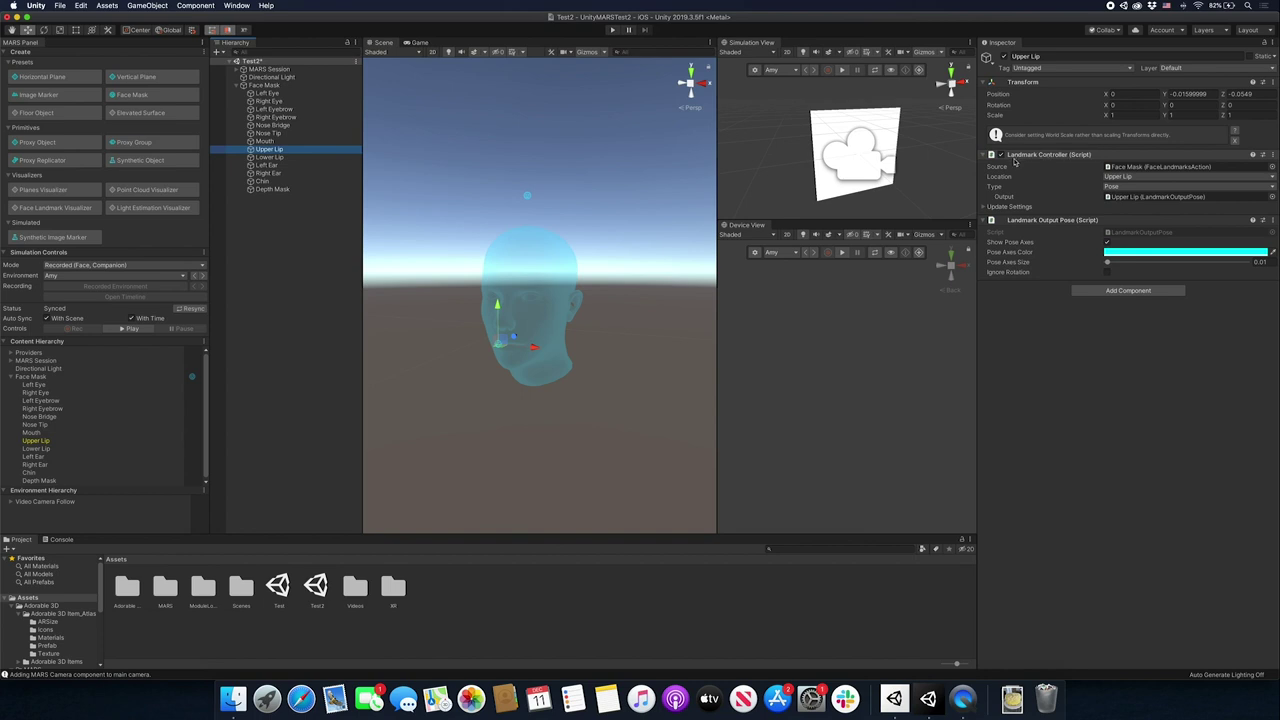
Examine the source and location settings of the Upper Lip's Landmark Controller.
left_click(1117, 167)
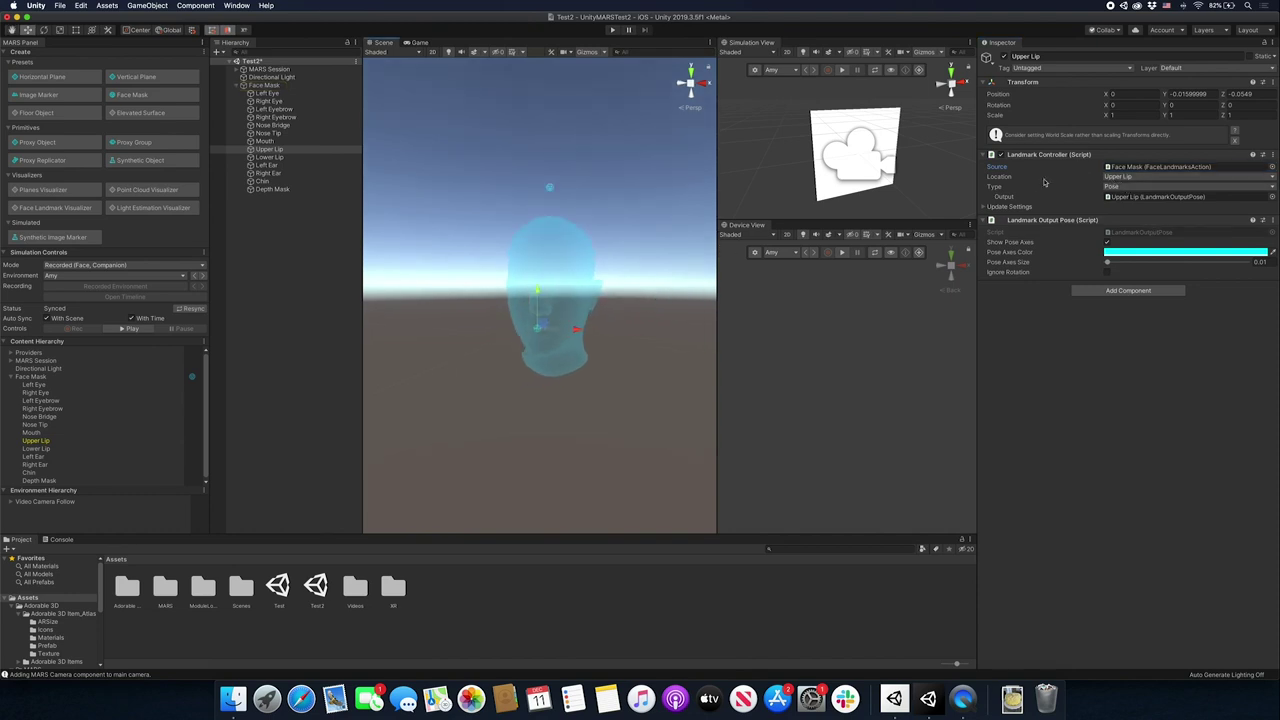
left_click(1115, 178)
left_click(1120, 245)
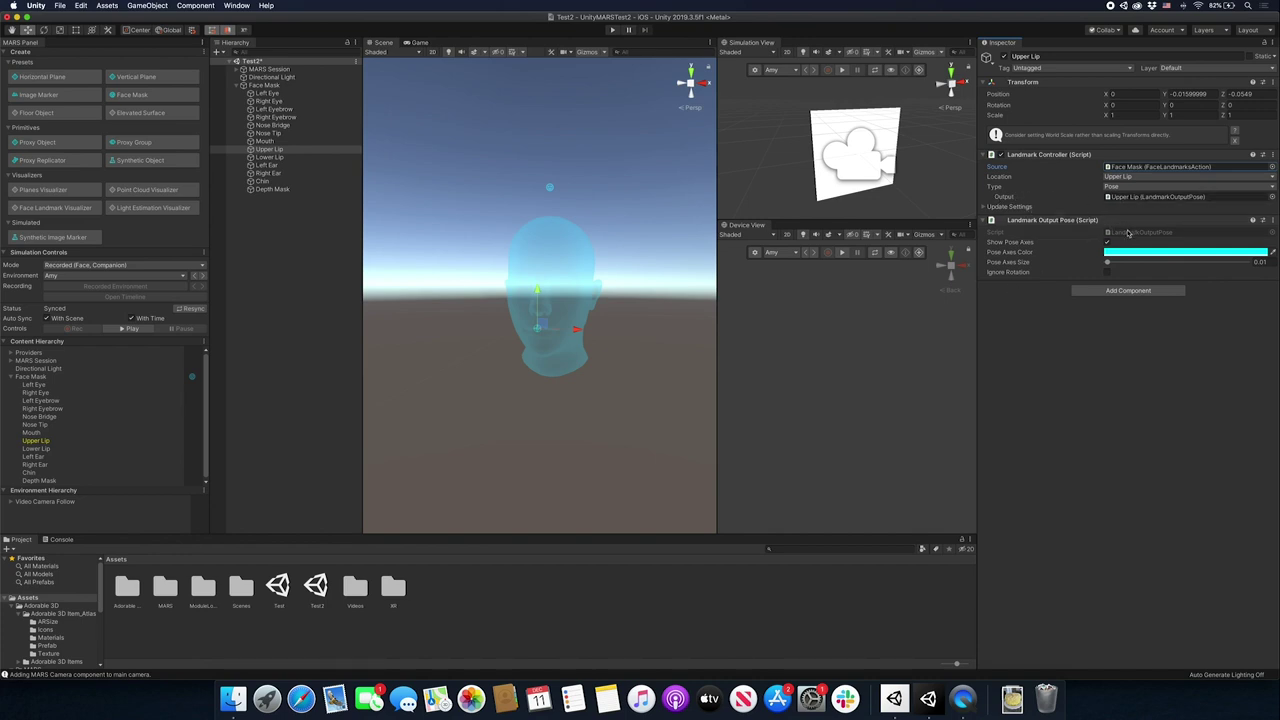
Open the Upper Lip's LandmarkOutputPose script in Visual Studio Code, review its currentPose property, and return to Unity.
double_click(1128, 233)
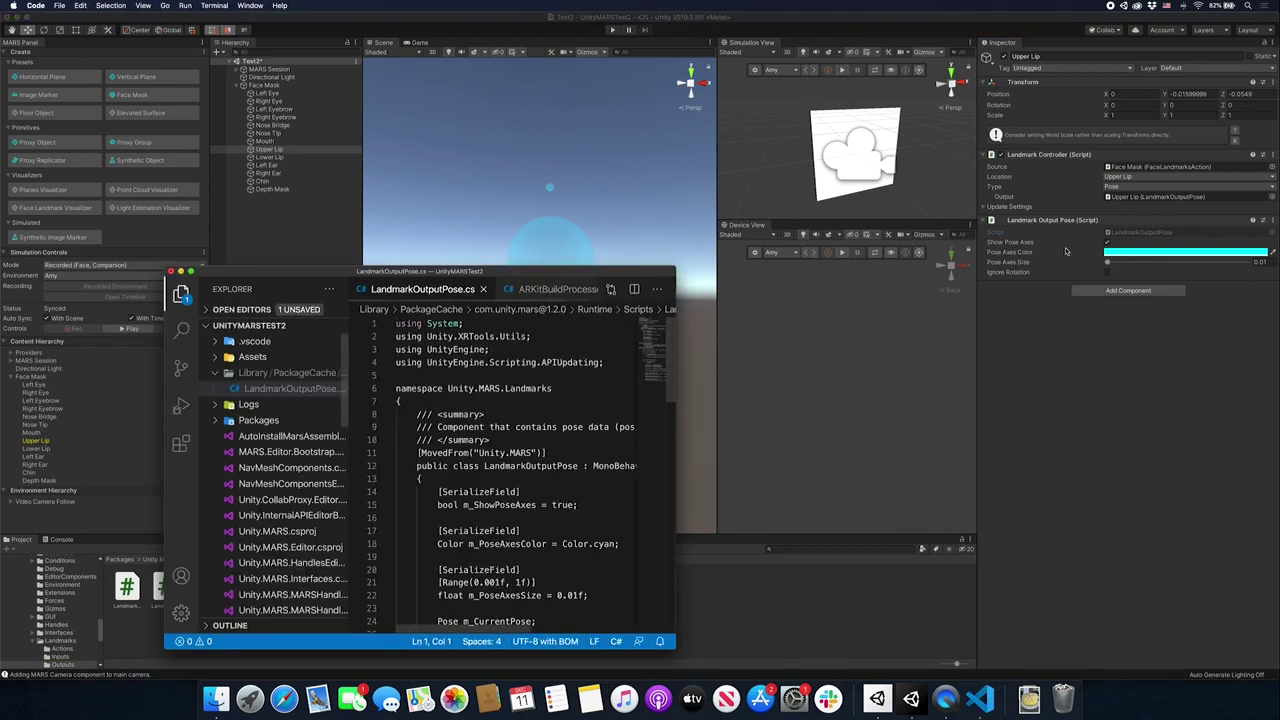
double_click(622, 268)
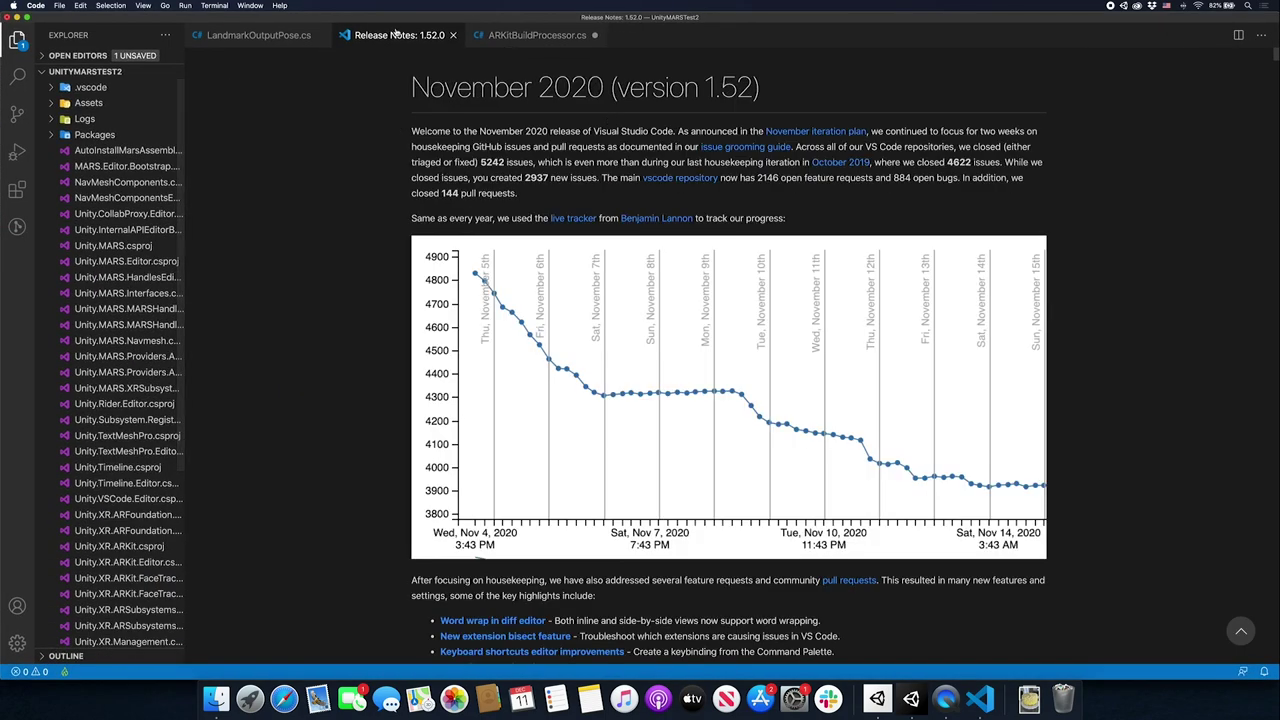
left_click(300, 35)
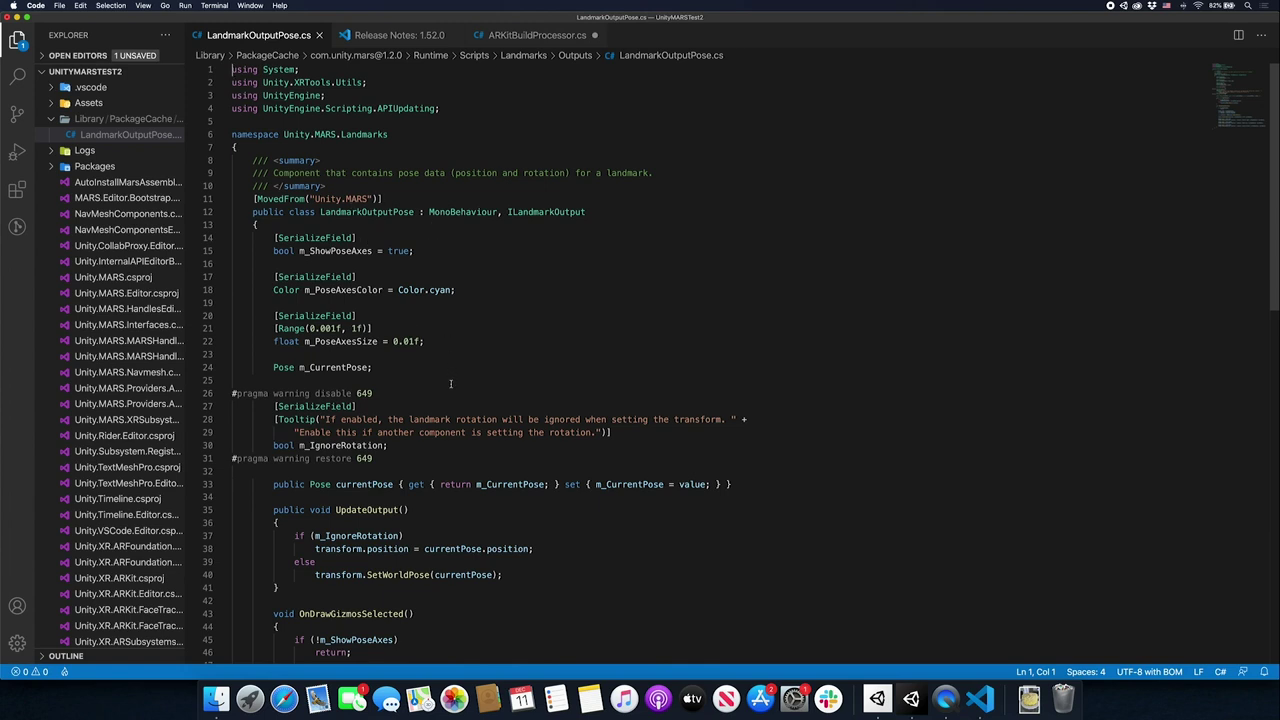
scroll(450, 383, "down", 4)
left_click_drag(269, 352, 433, 352)
scroll(433, 353, "up", 4)
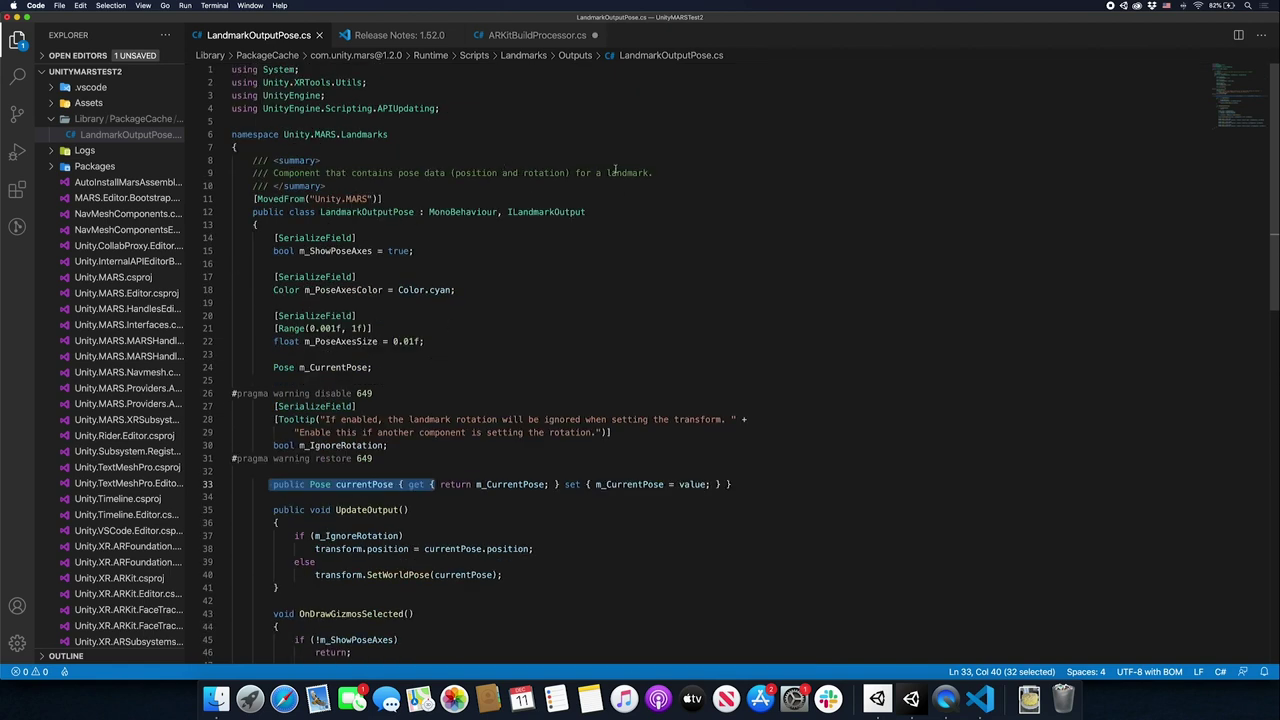
left_click(7, 18)
left_click(604, 77)
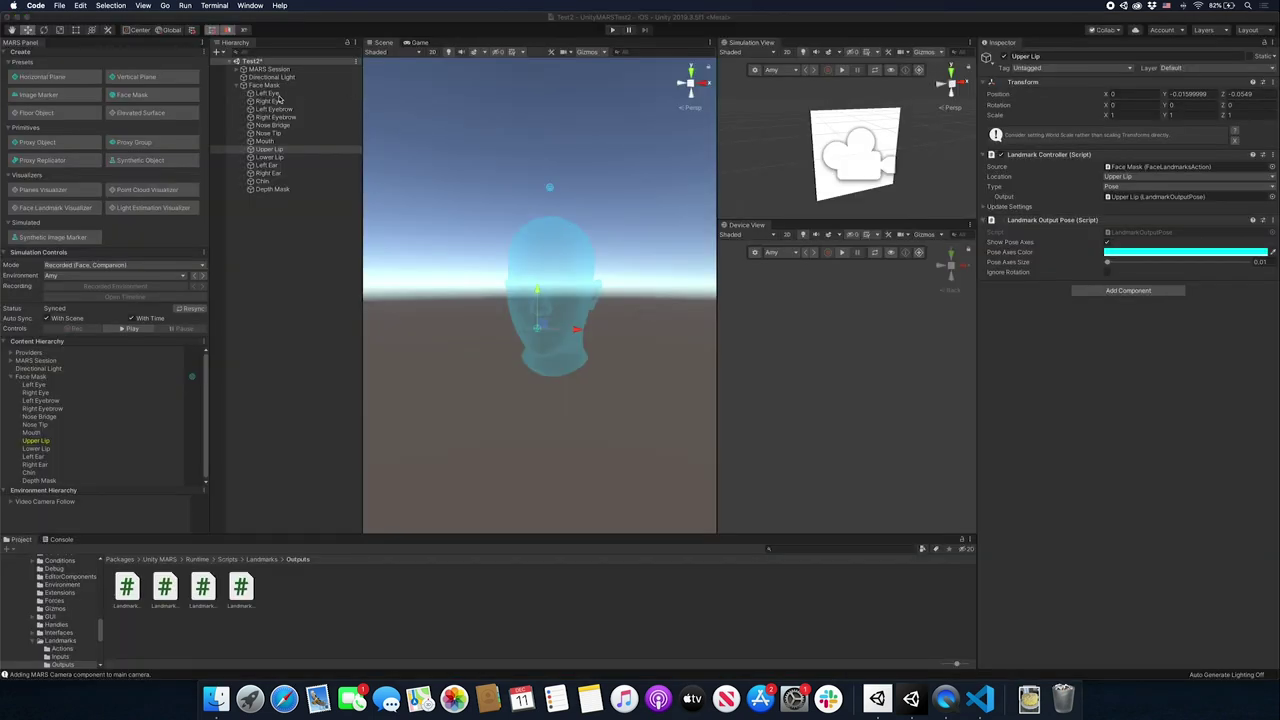
Select the Left Eye landmark under Face Mask and inspect its position on the head.
left_click(278, 95)
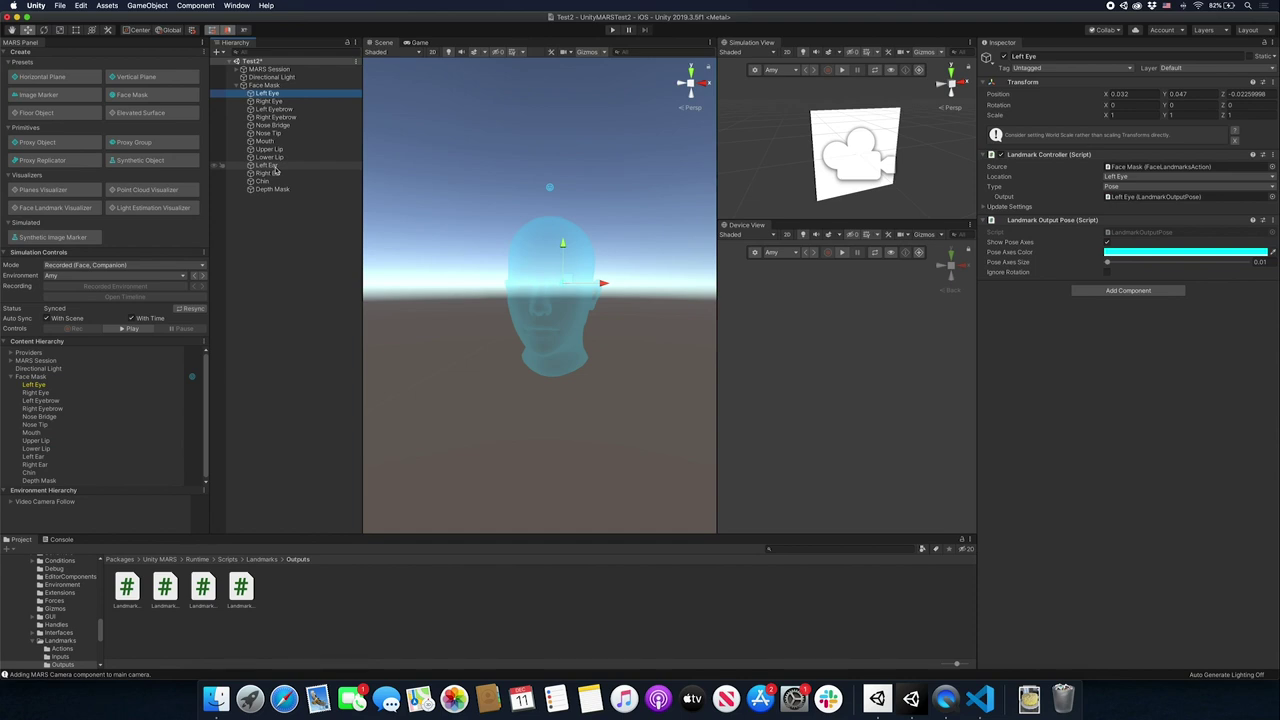
left_click_drag(624, 249, 474, 268, "alt")
middle_click_drag(624, 288, 519, 295)
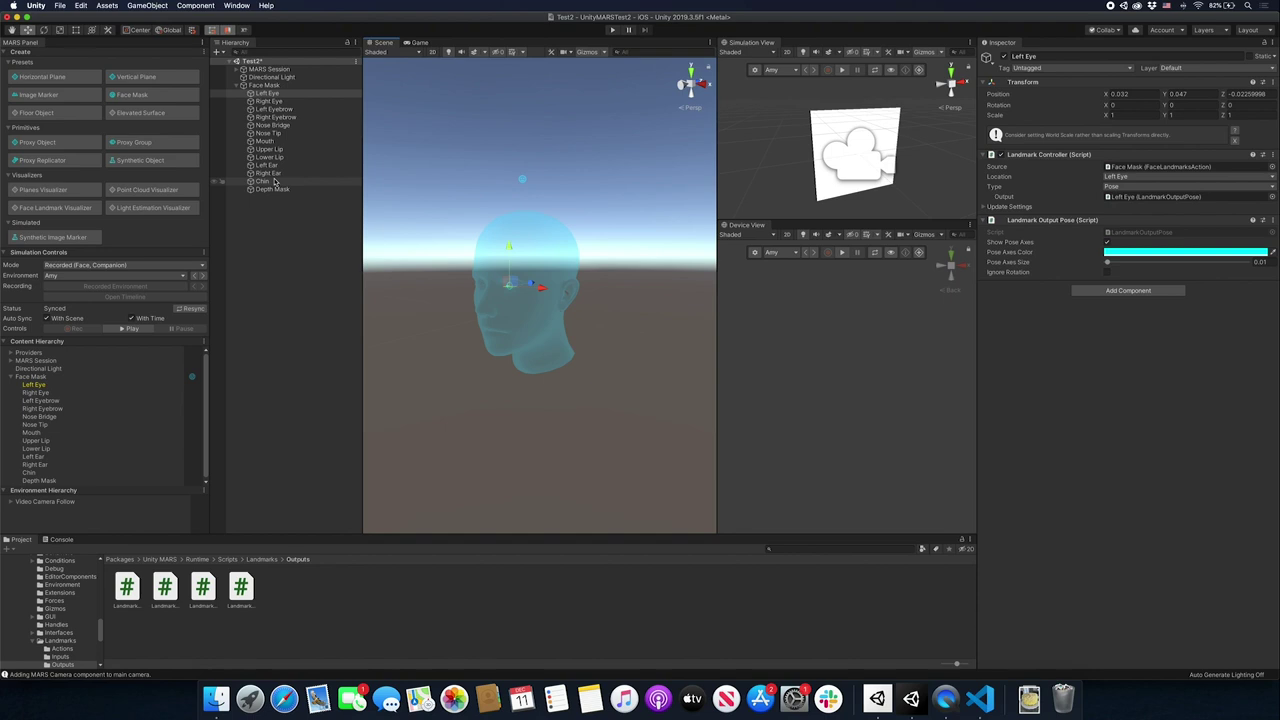
Dock the Device View between the Scene and Simulation views and widen it by narrowing its neighbours.
left_click(719, 228)
left_click_drag(708, 229, 710, 229)
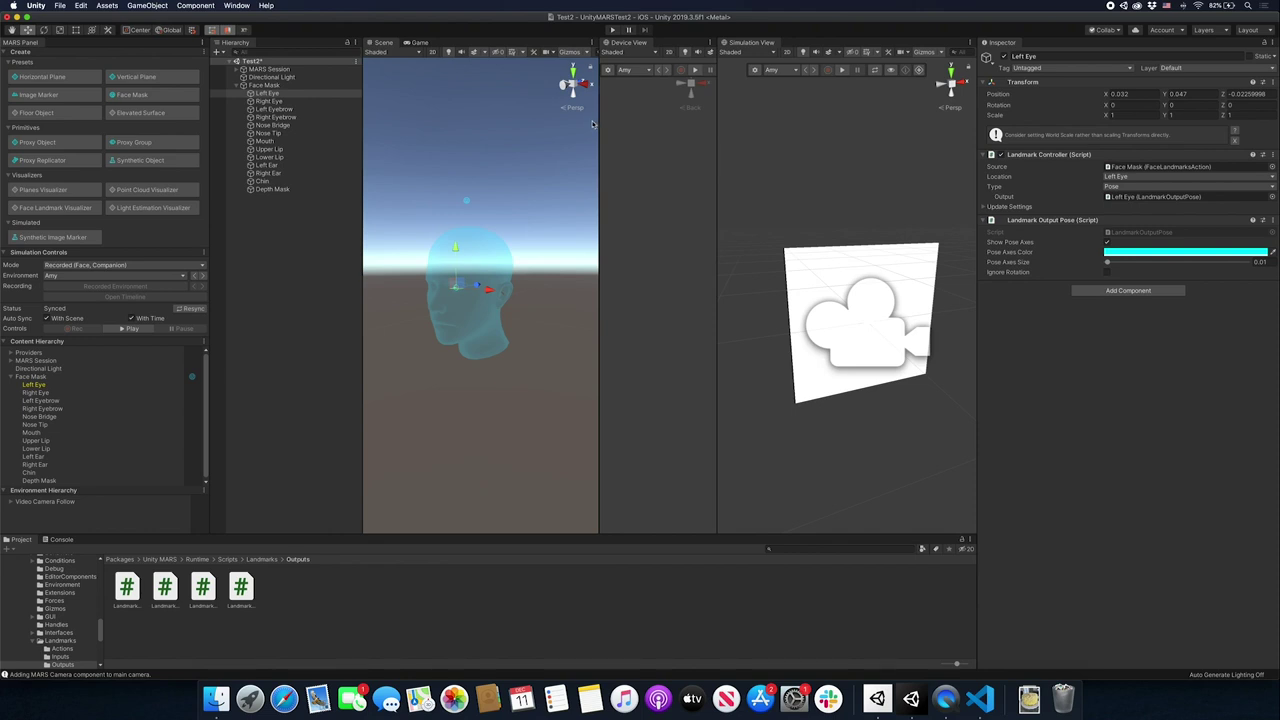
left_click_drag(597, 122, 510, 122)
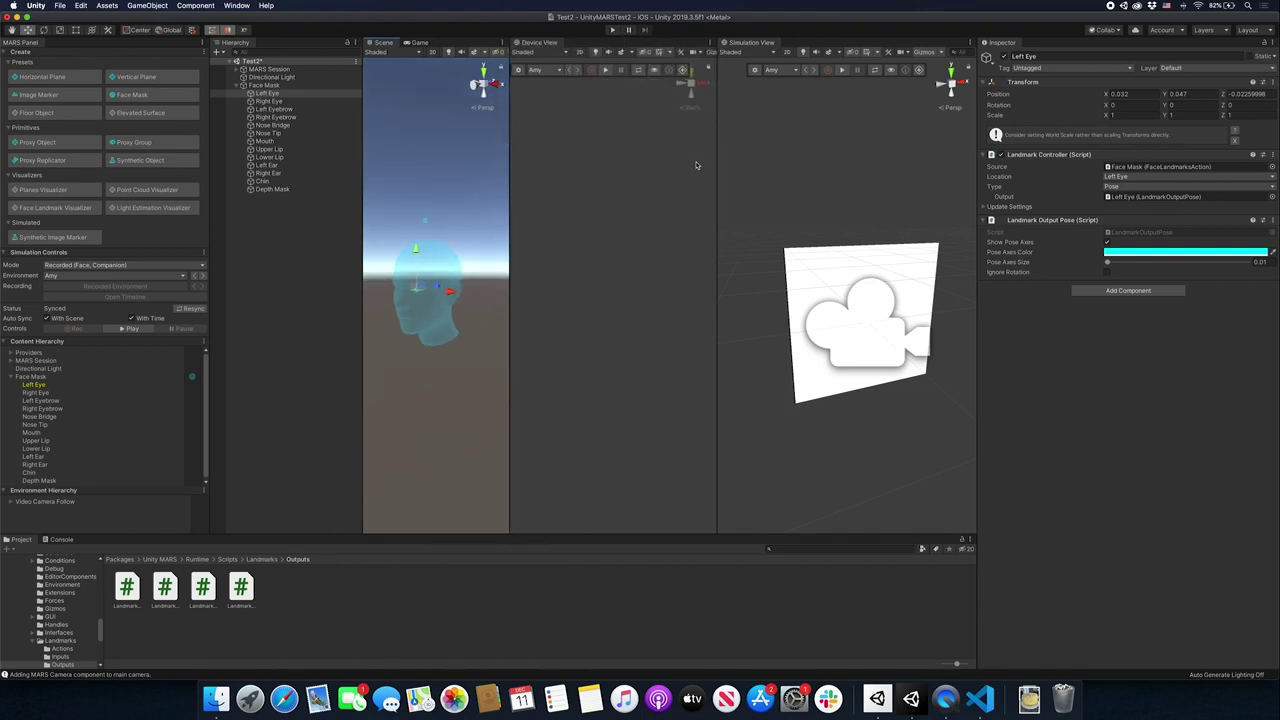
left_click_drag(720, 163, 745, 163)
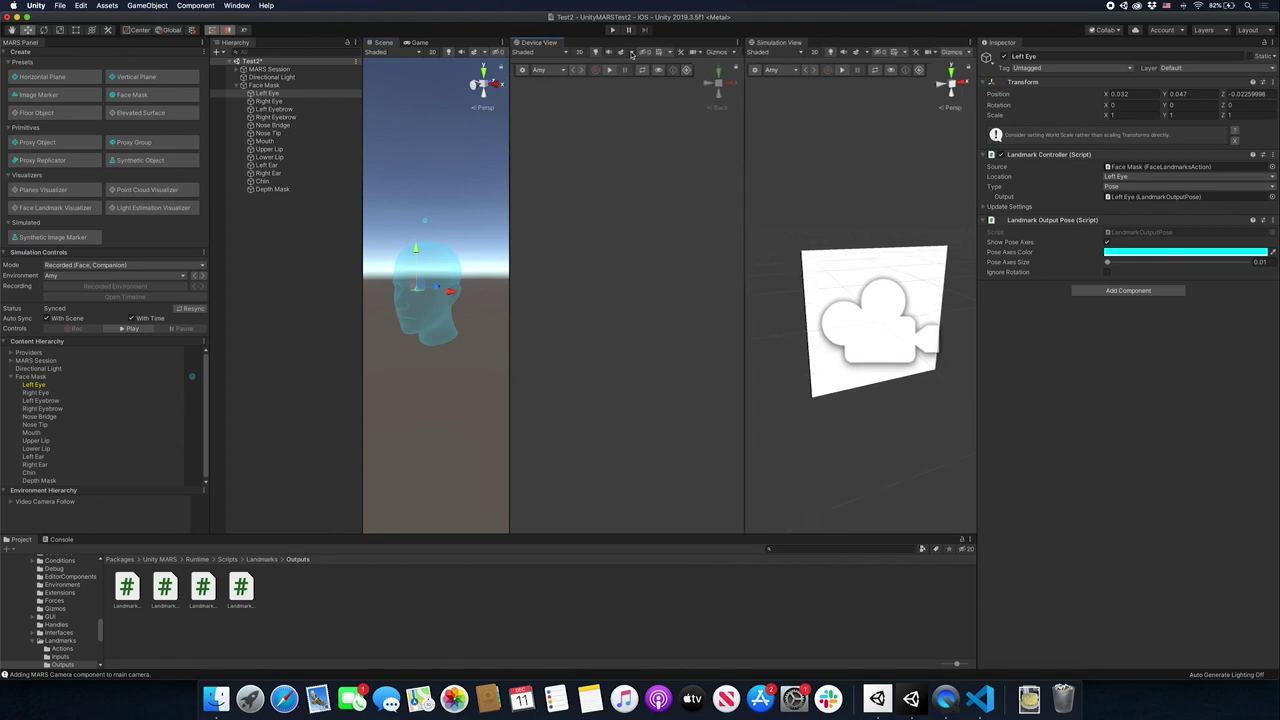
Check the recorded face environment in the Device View and start playing its simulation.
left_click(546, 71)
left_click(546, 73)
left_click(557, 72)
left_click(550, 72)
left_click(609, 71)
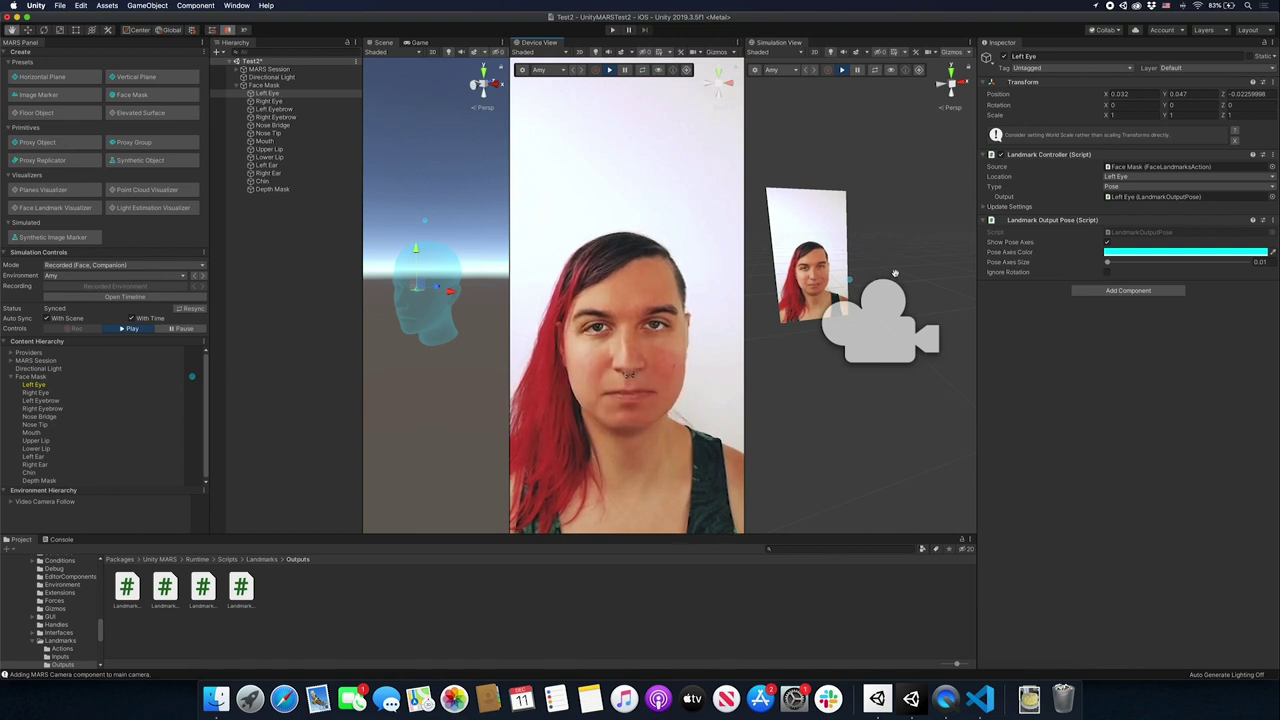
Select the Face Mask in the Simulation View to check its tracking on the recorded face, and stop the simulation.
middle_click_drag(880, 262, 902, 318)
left_click_drag(902, 318, 778, 383, "alt")
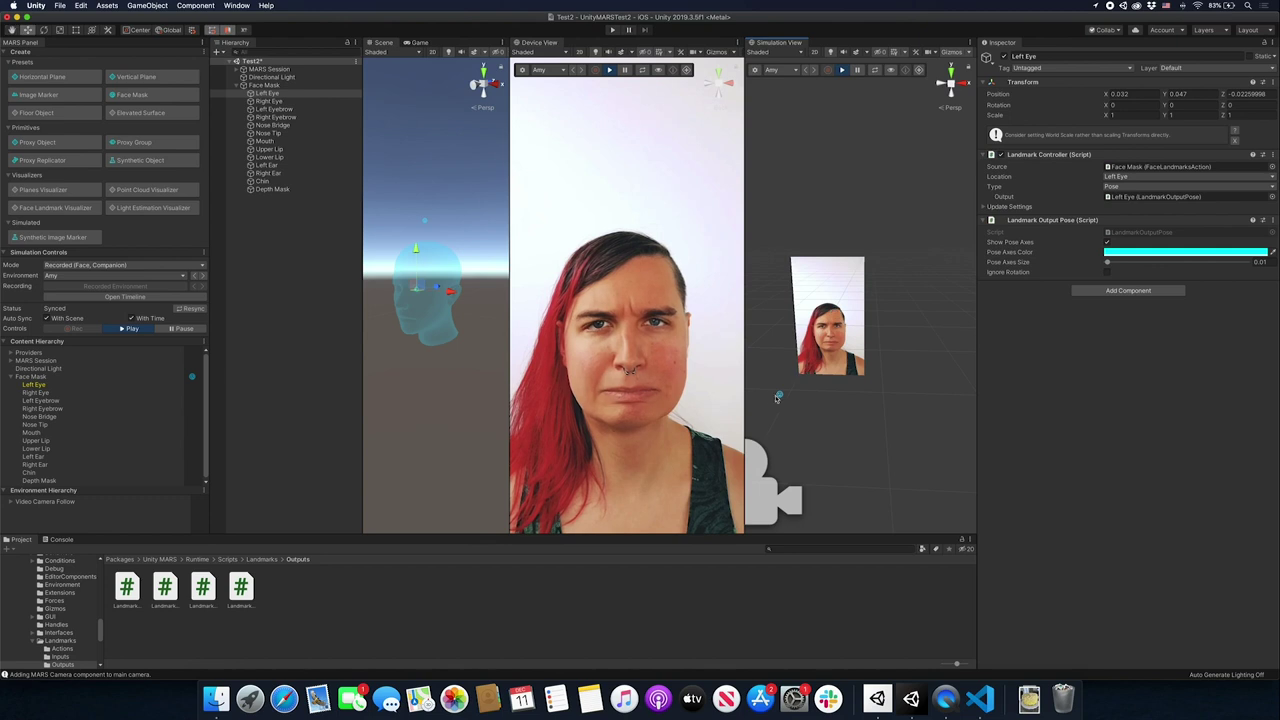
left_click(781, 396)
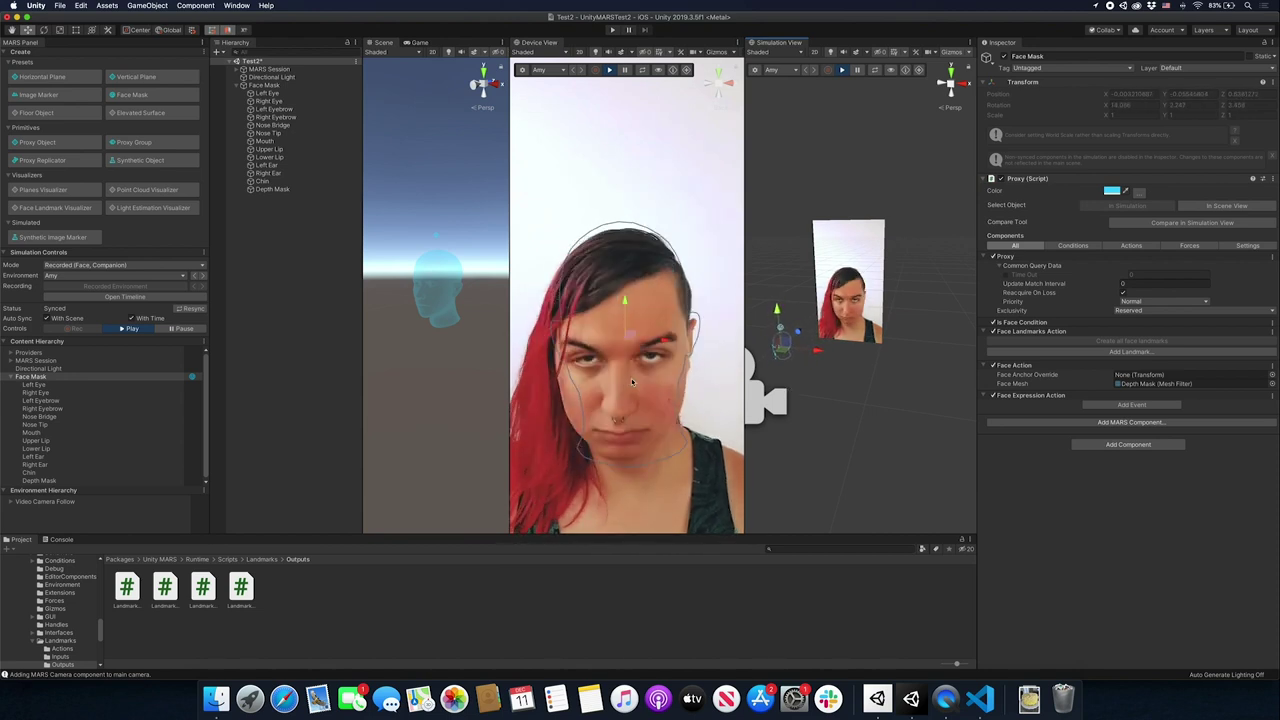
left_click(610, 70)
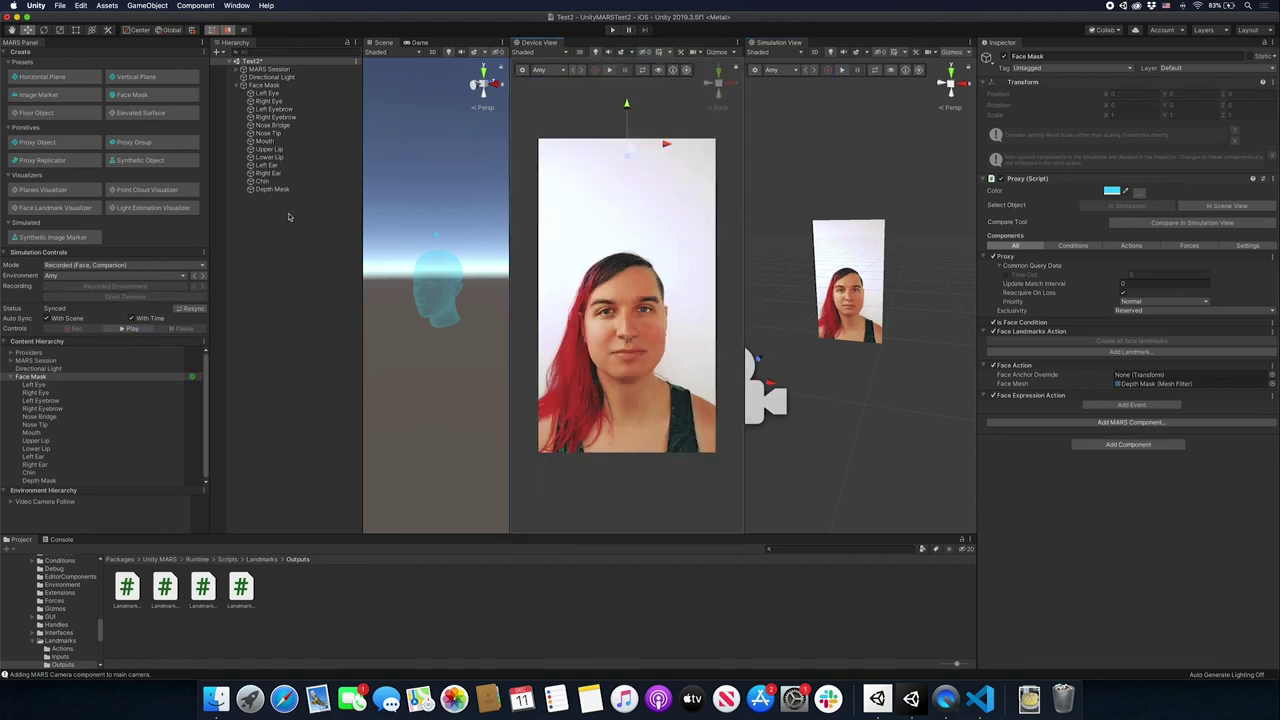
Add a Face Landmark Visualizer to the scene and test it with a run of the recorded face simulation.
left_click(46, 208)
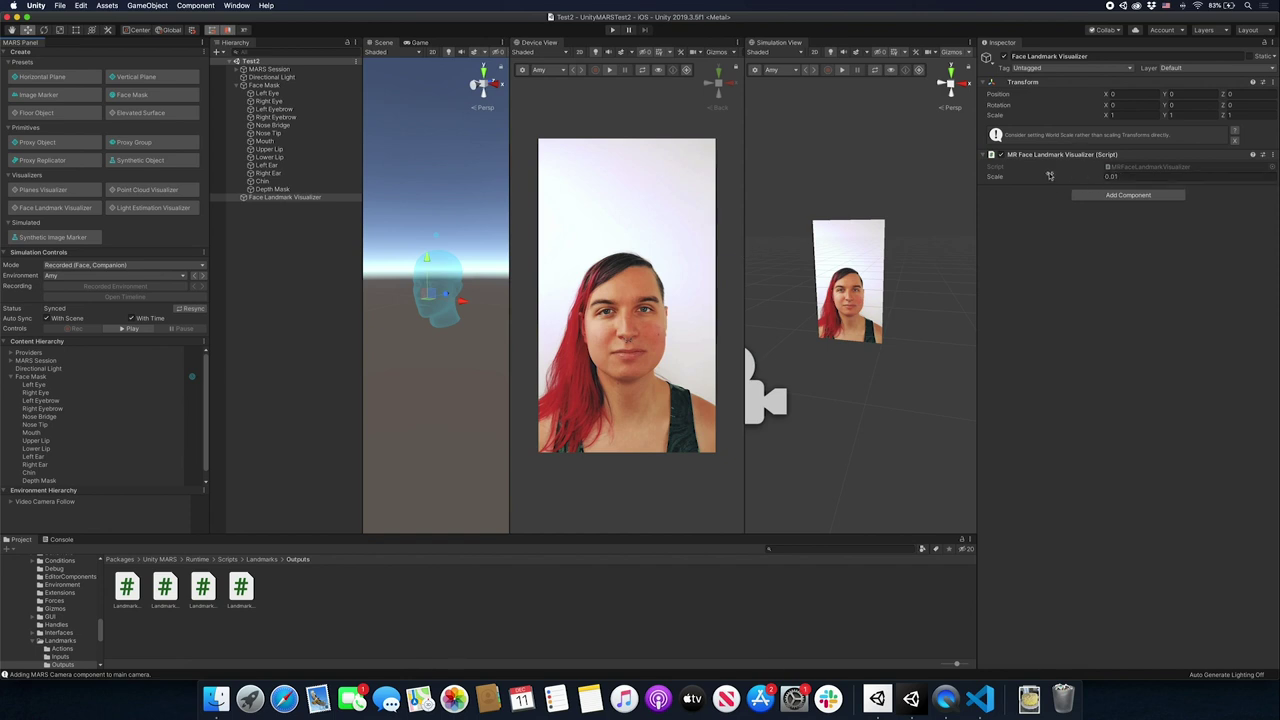
left_click(1110, 177)
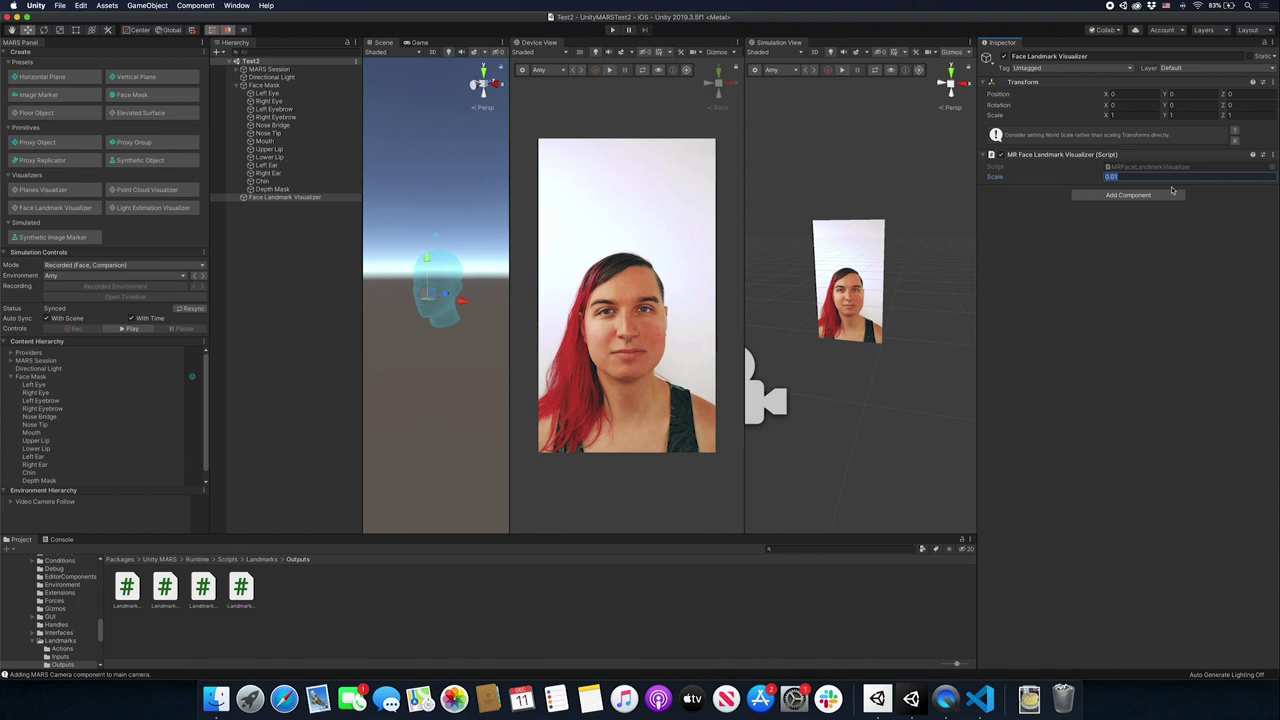
left_click(841, 69)
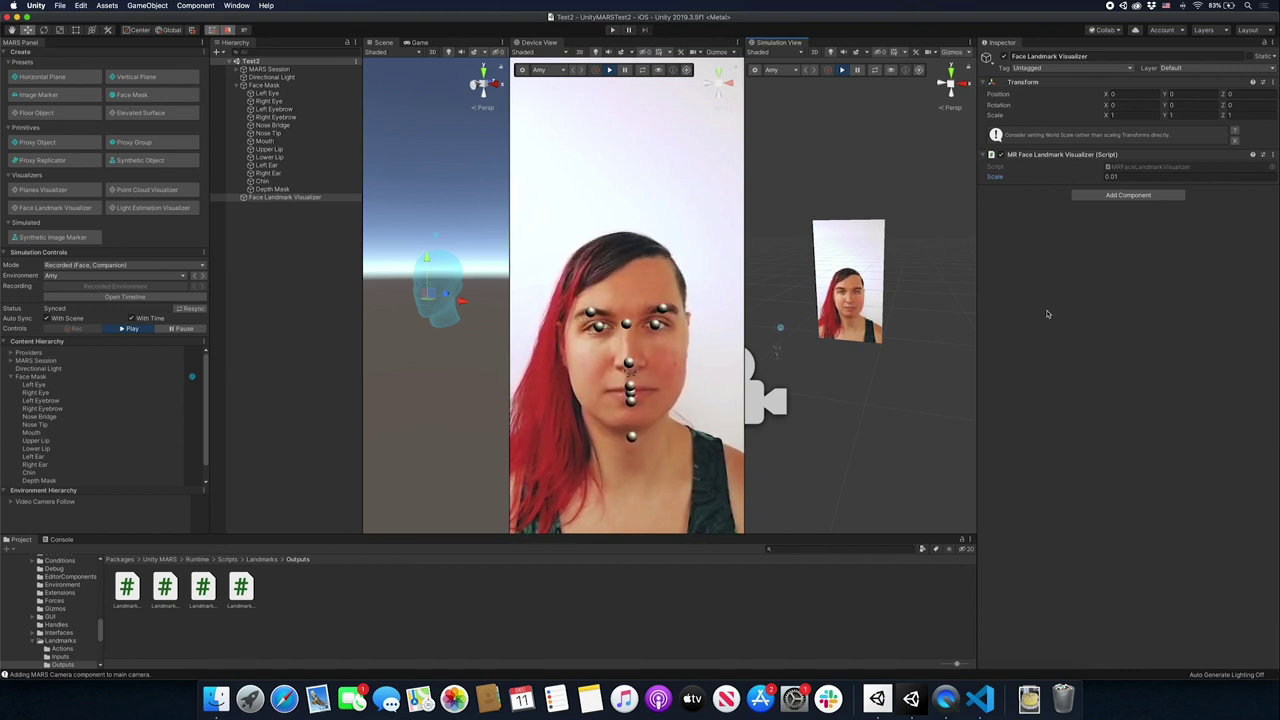
left_click(842, 71)
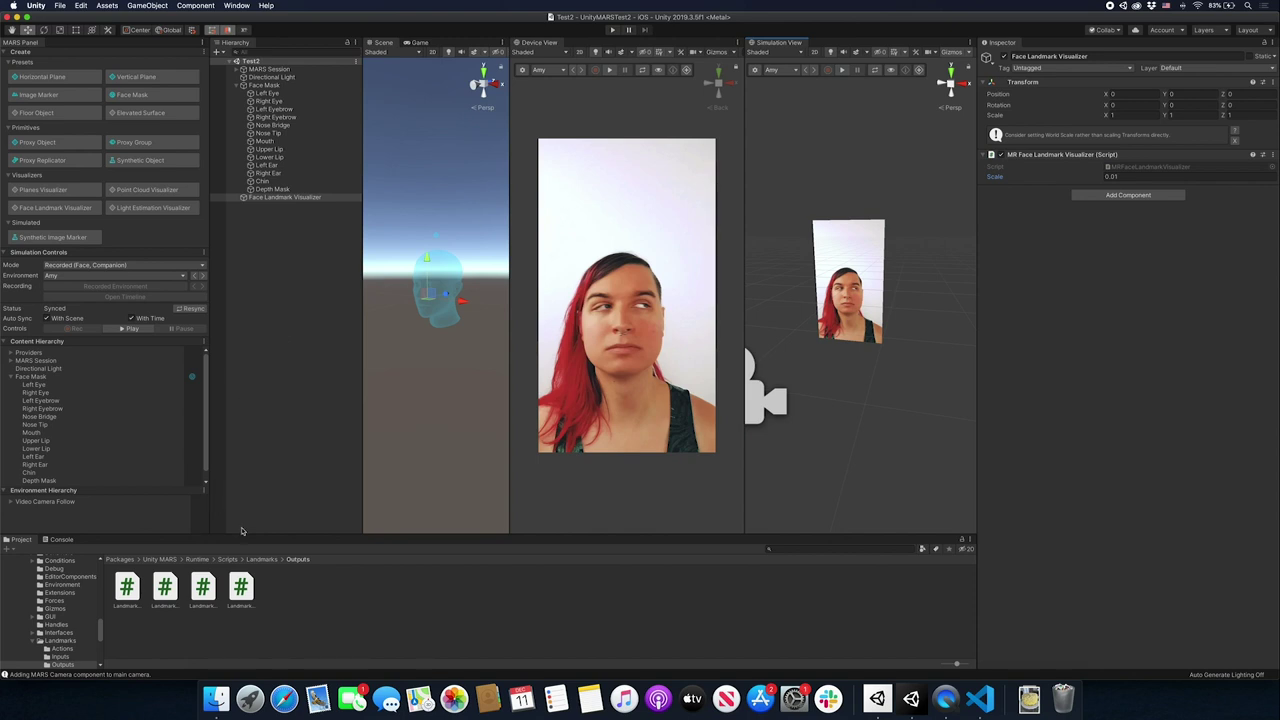
Enlarge the project browser and its folder tree, and open the ARSize folder under Adorable 3D Item_Atlas.
left_click_drag(239, 535, 240, 438)
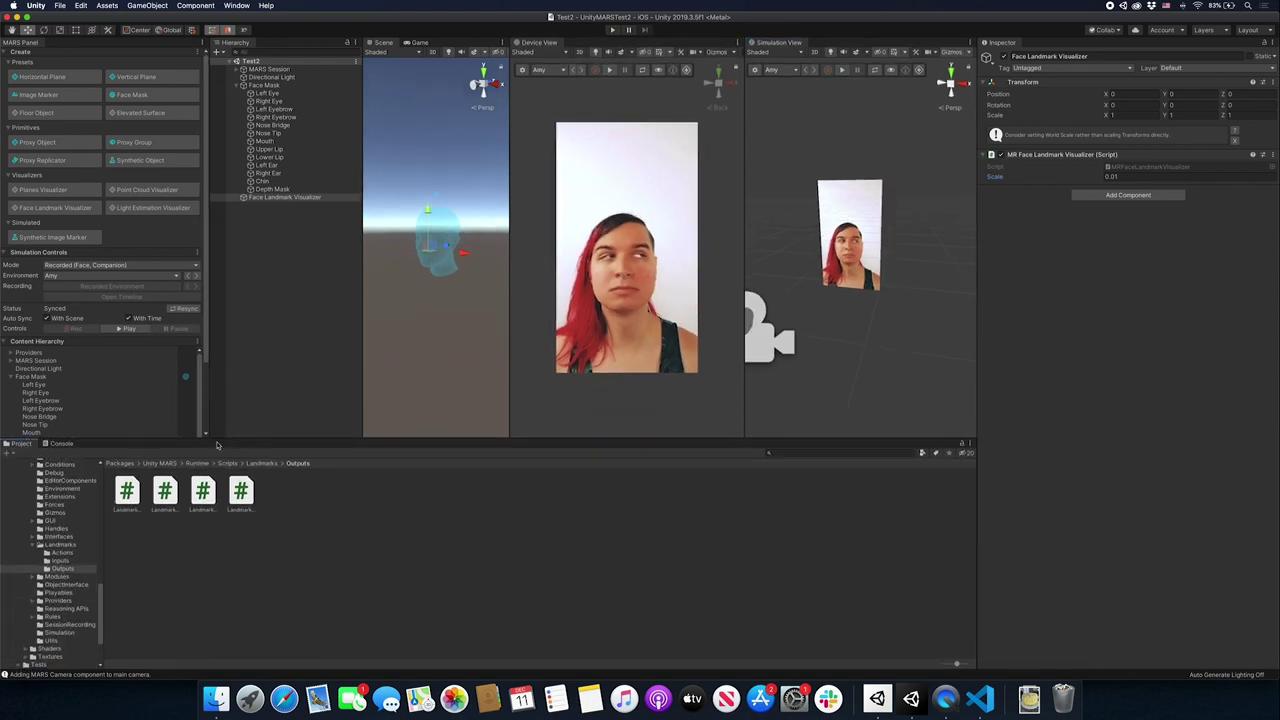
scroll(101, 487, "up", 10)
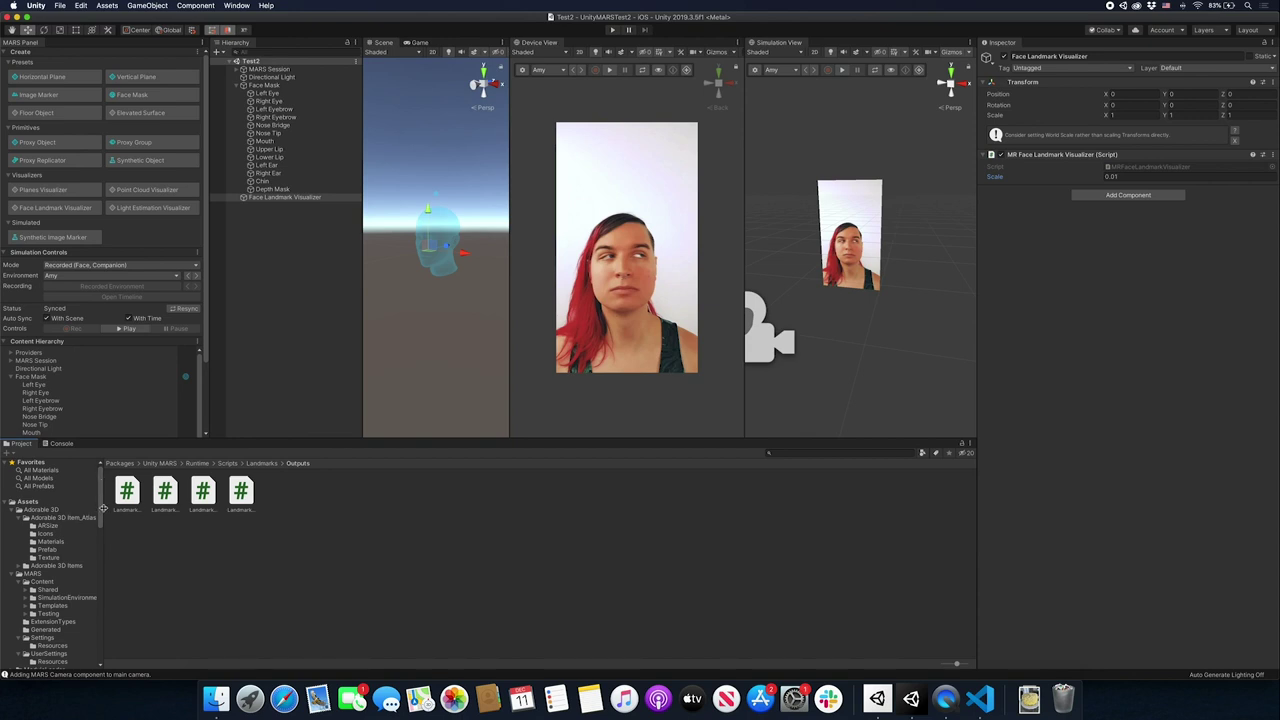
left_click_drag(103, 508, 141, 508)
left_click(50, 526)
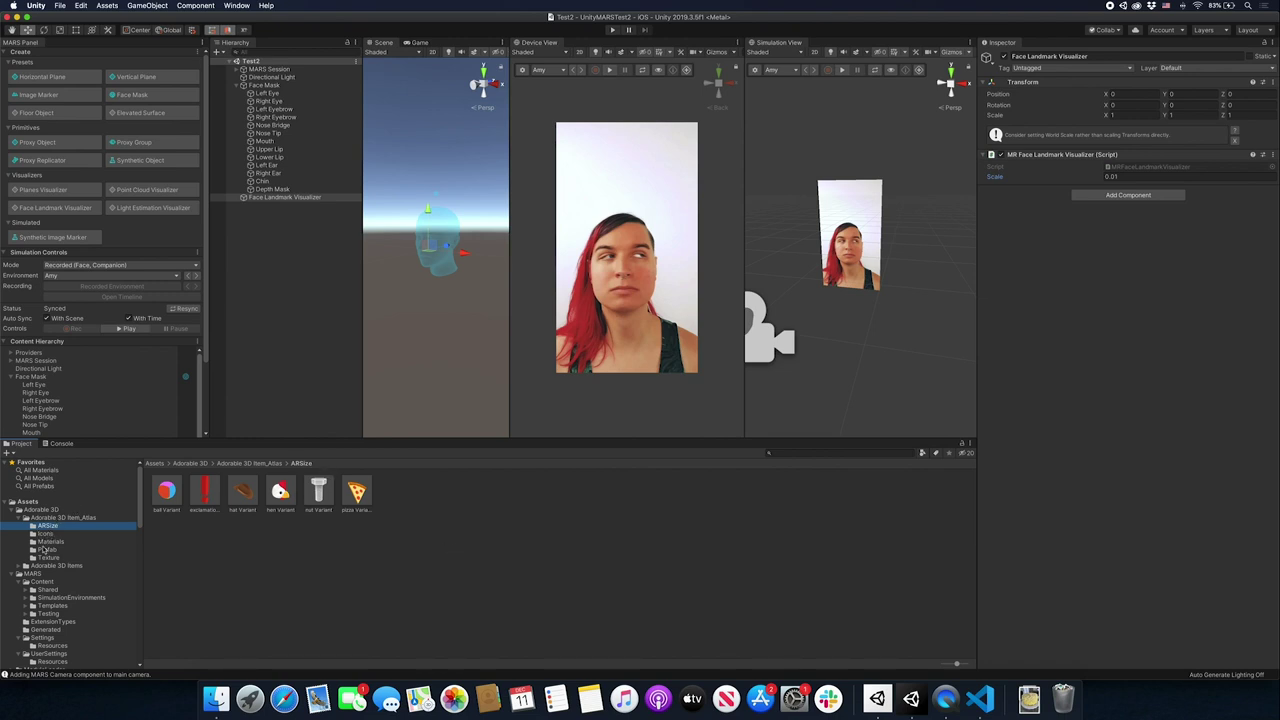
Look through the item prefabs in the Prefab folder under Adorable 3D Item_Atlas.
left_click(46, 549)
scroll(478, 588, "down", 10)
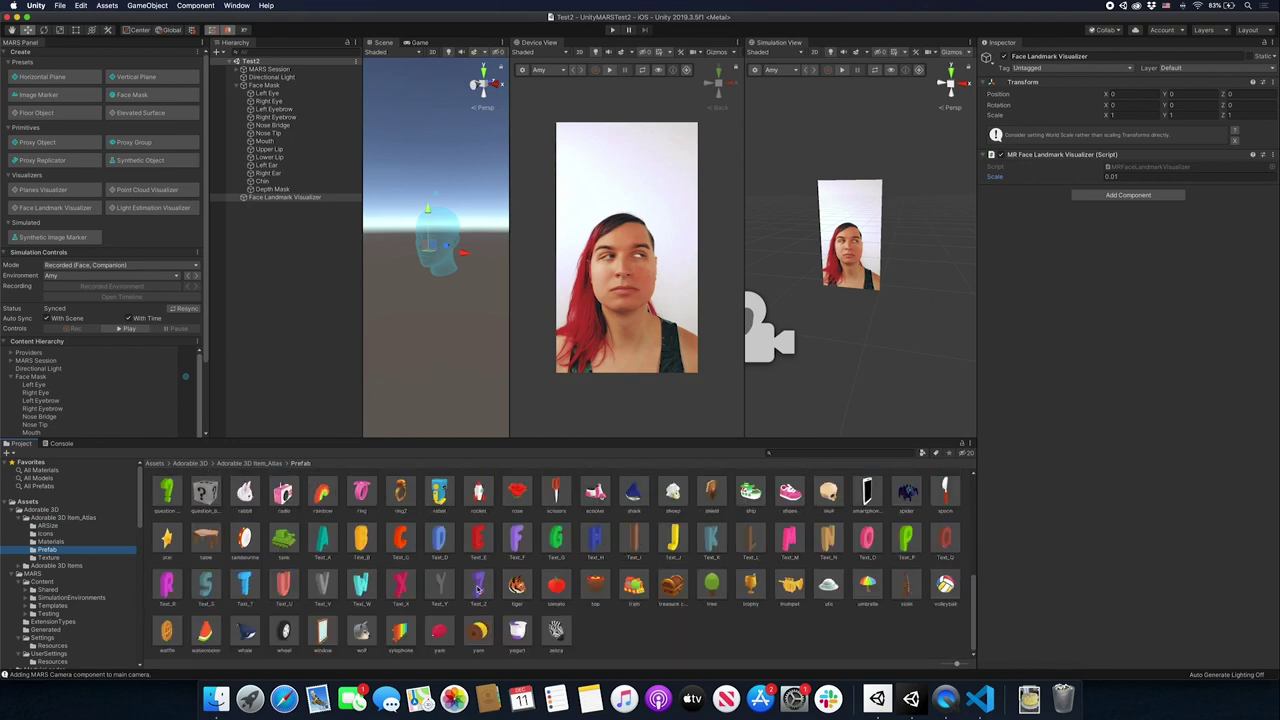
scroll(478, 588, "up", 10)
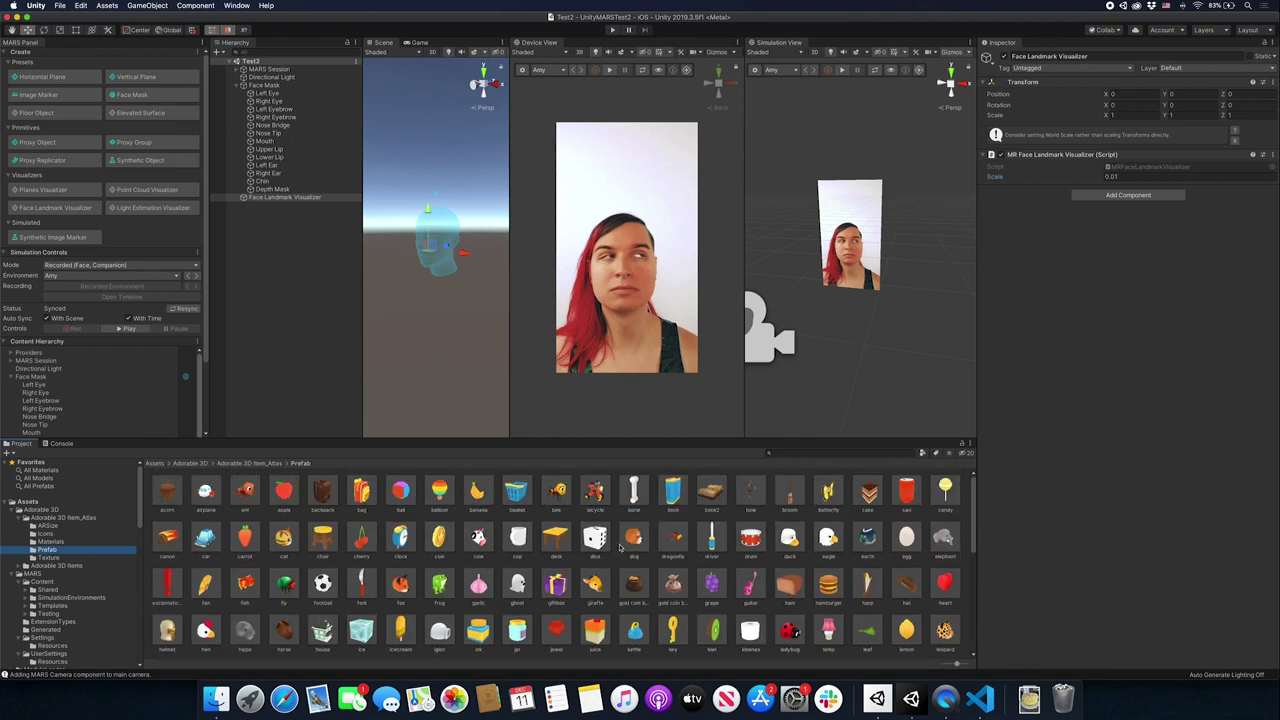
scroll(621, 583, "down", 10)
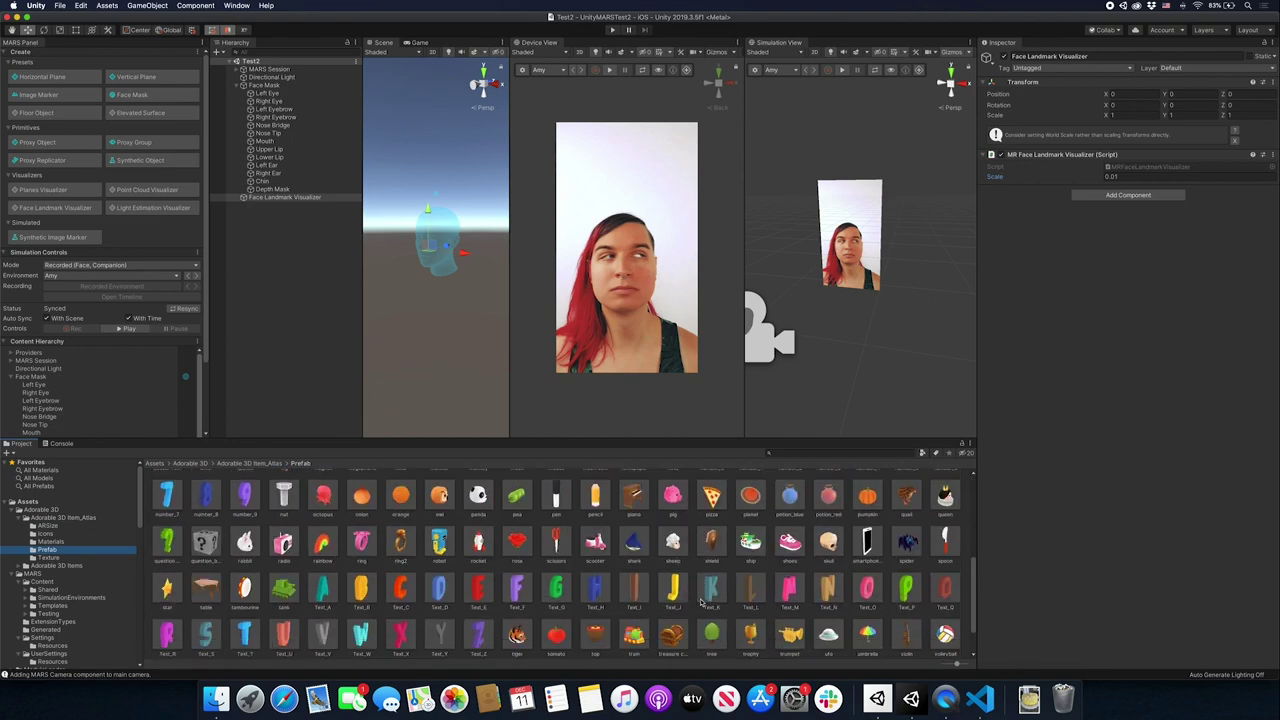
scroll(843, 570, "up", 10)
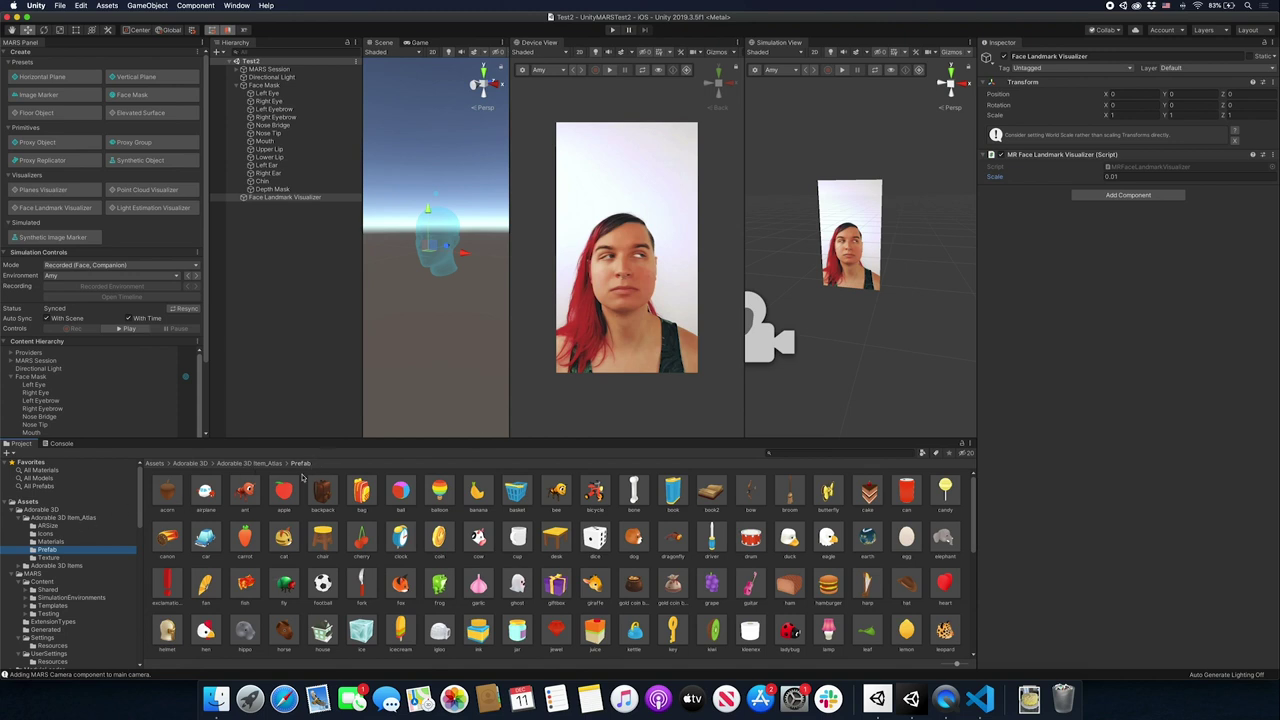
Try the full-size ant prefab at position 0, 0, 0 to compare it with the face mask head, and delete it.
left_click_drag(248, 490, 421, 280)
left_click_drag(470, 218, 415, 246, "alt")
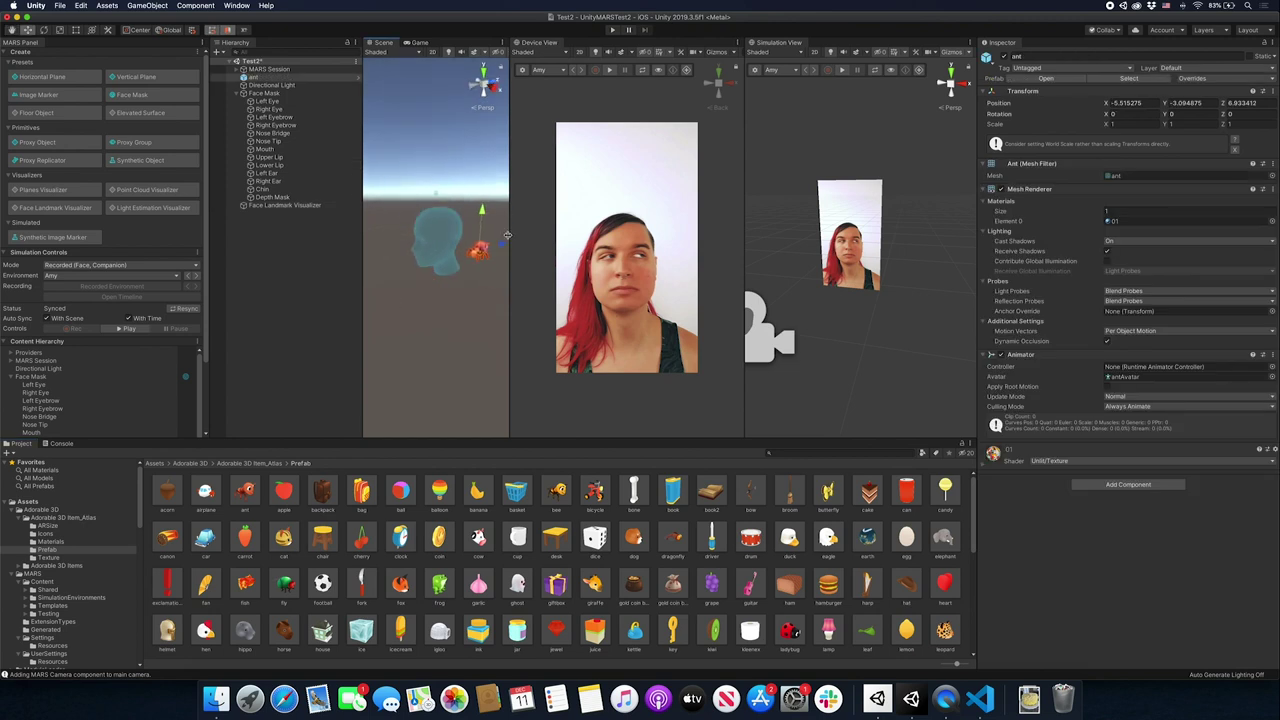
left_click(1140, 103)
type("0")
key("Tab")
type("0")
key("Tab")
type("0")
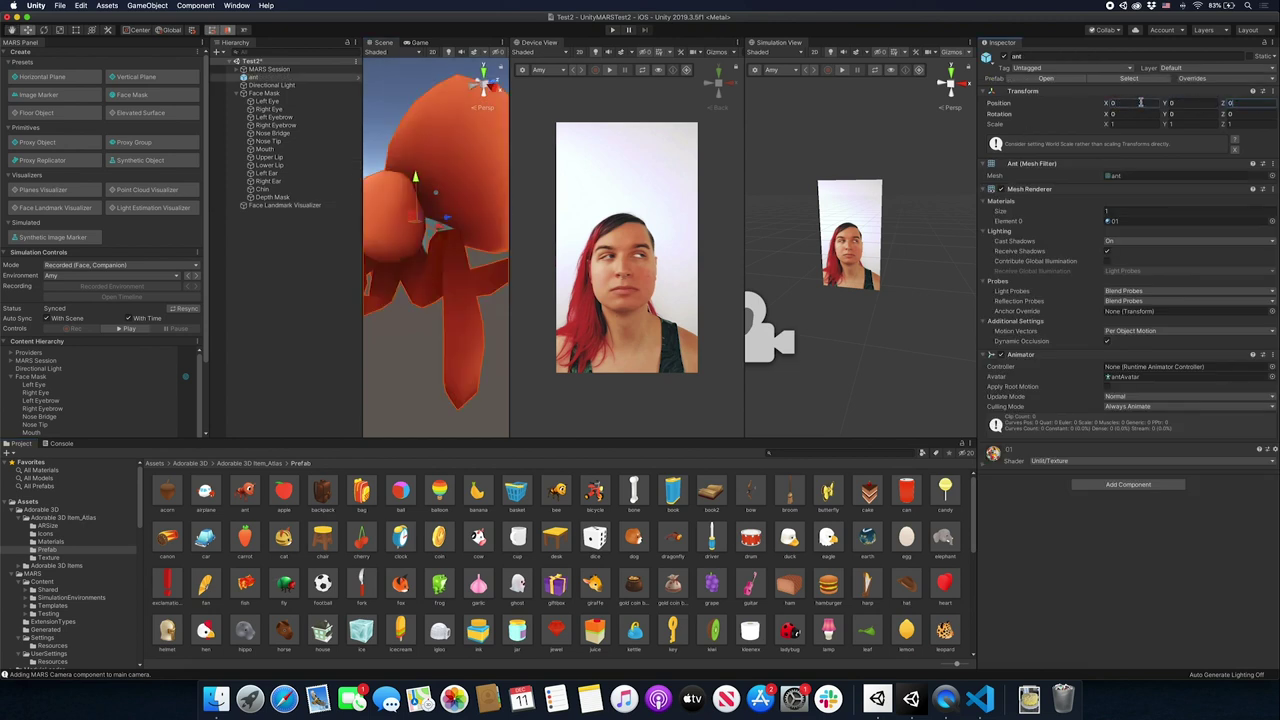
left_click_drag(418, 170, 424, 203, "alt")
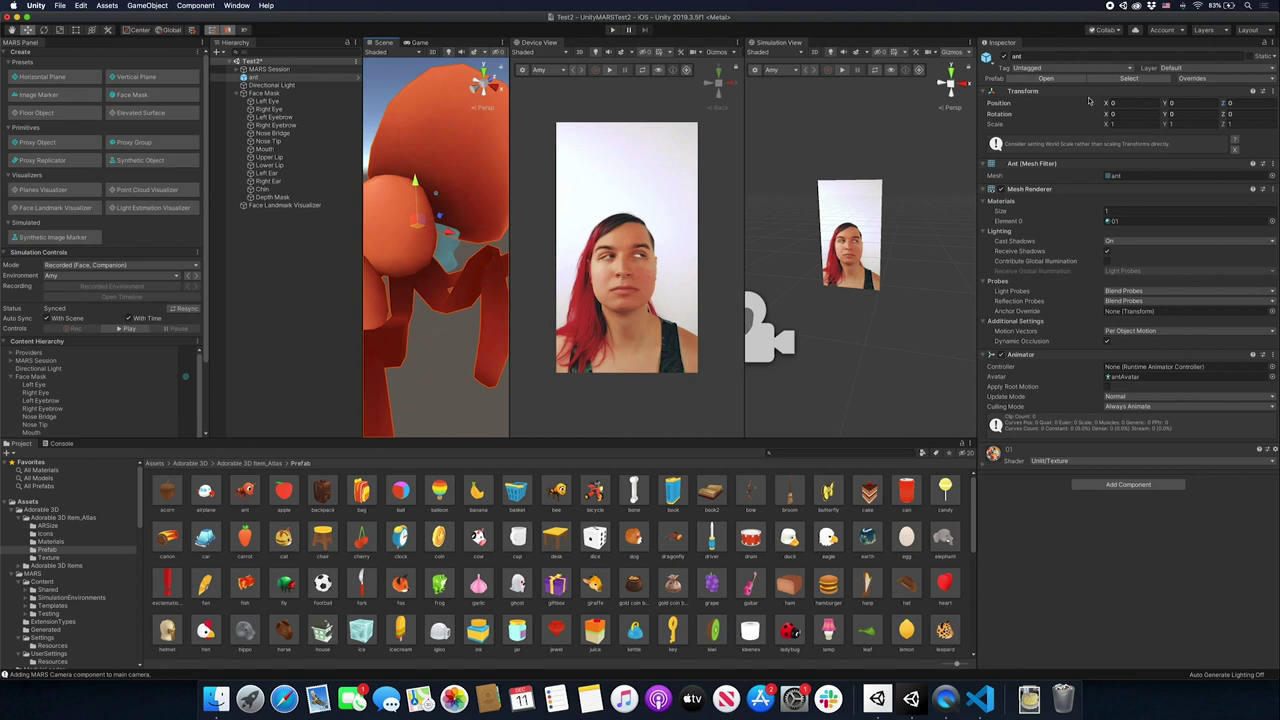
key("super+BackSpace")
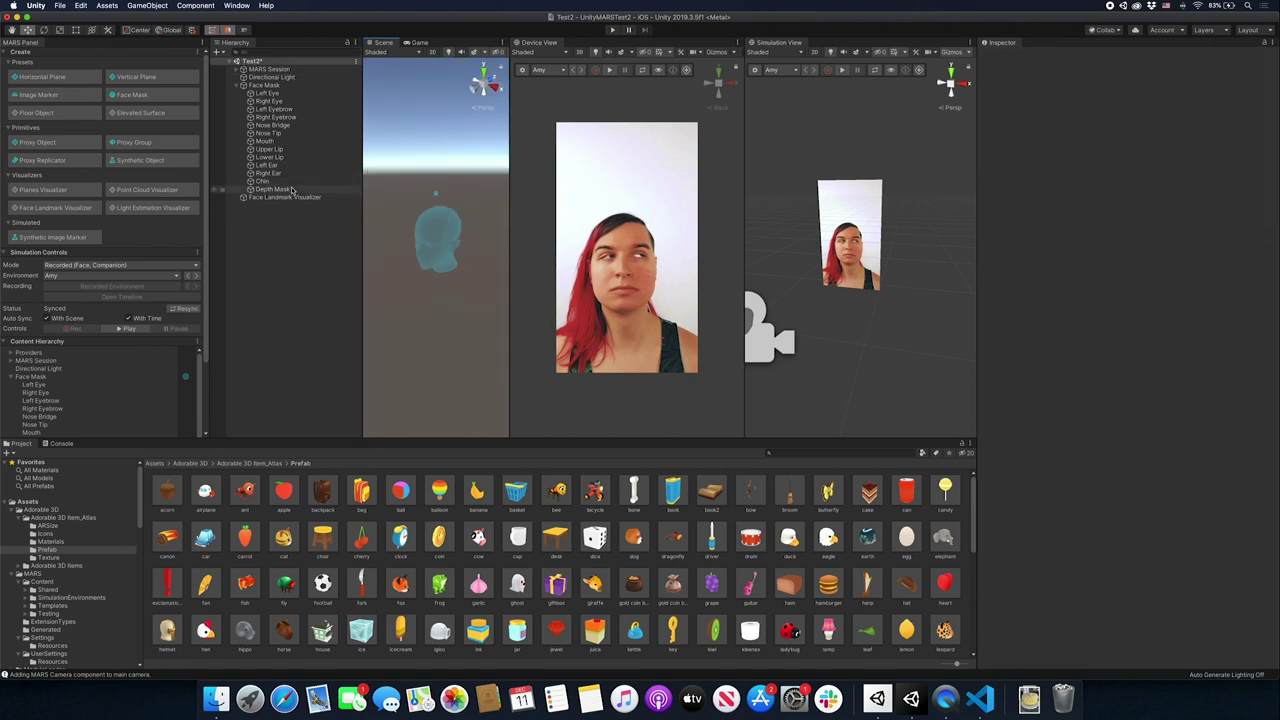
Open the ARSize folder and check the transform scale of the ball, exclamation, hat and hen variants.
left_click(42, 526)
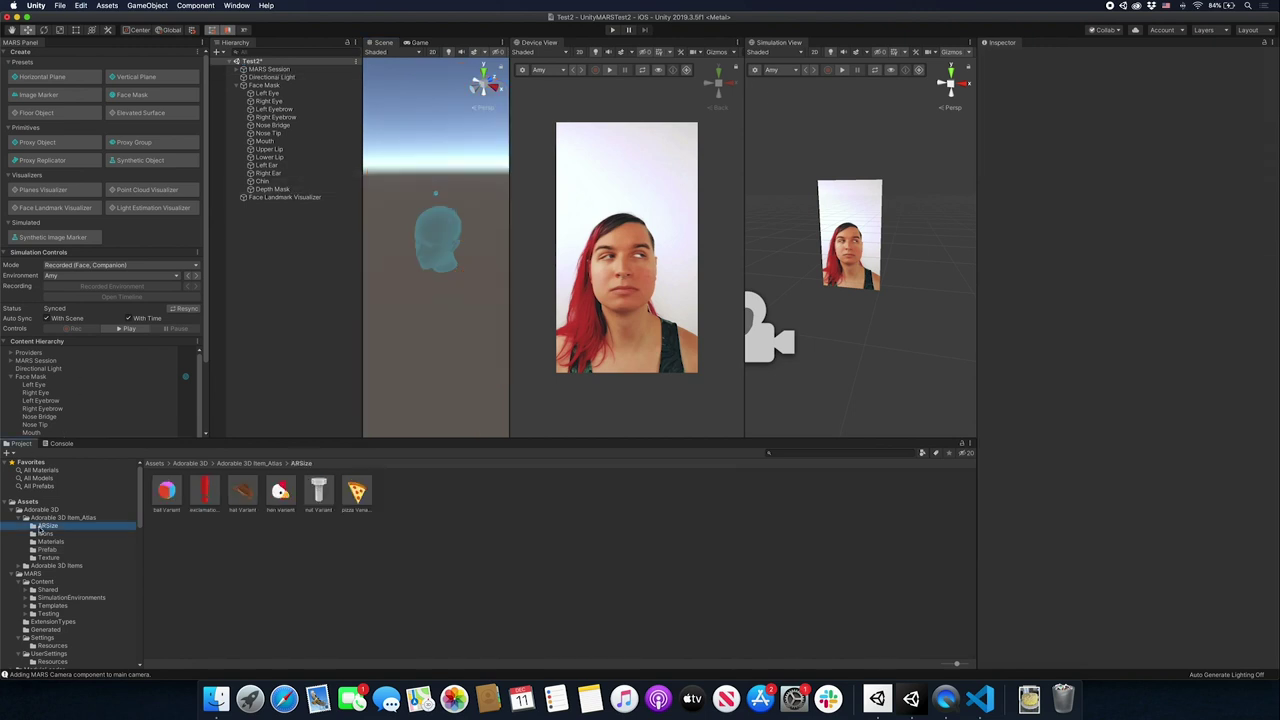
left_click(171, 494)
left_click(1116, 208)
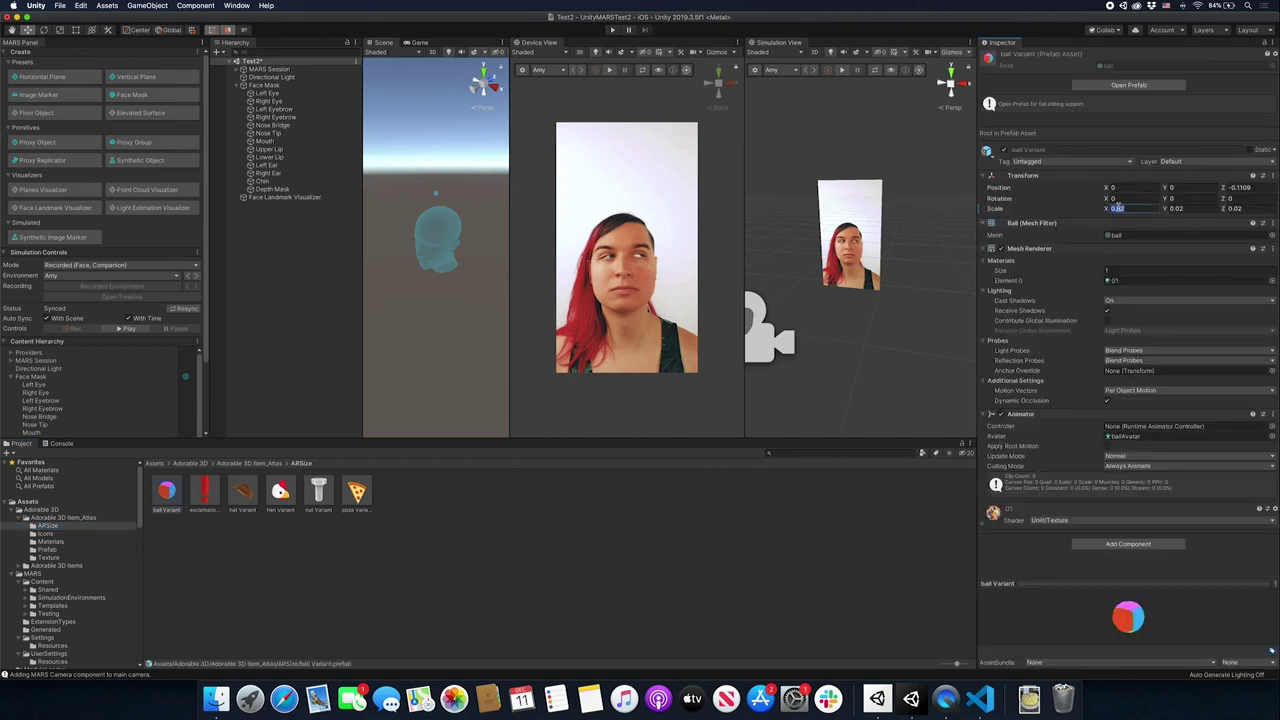
left_click(195, 495)
left_click(243, 493)
left_click(280, 491)
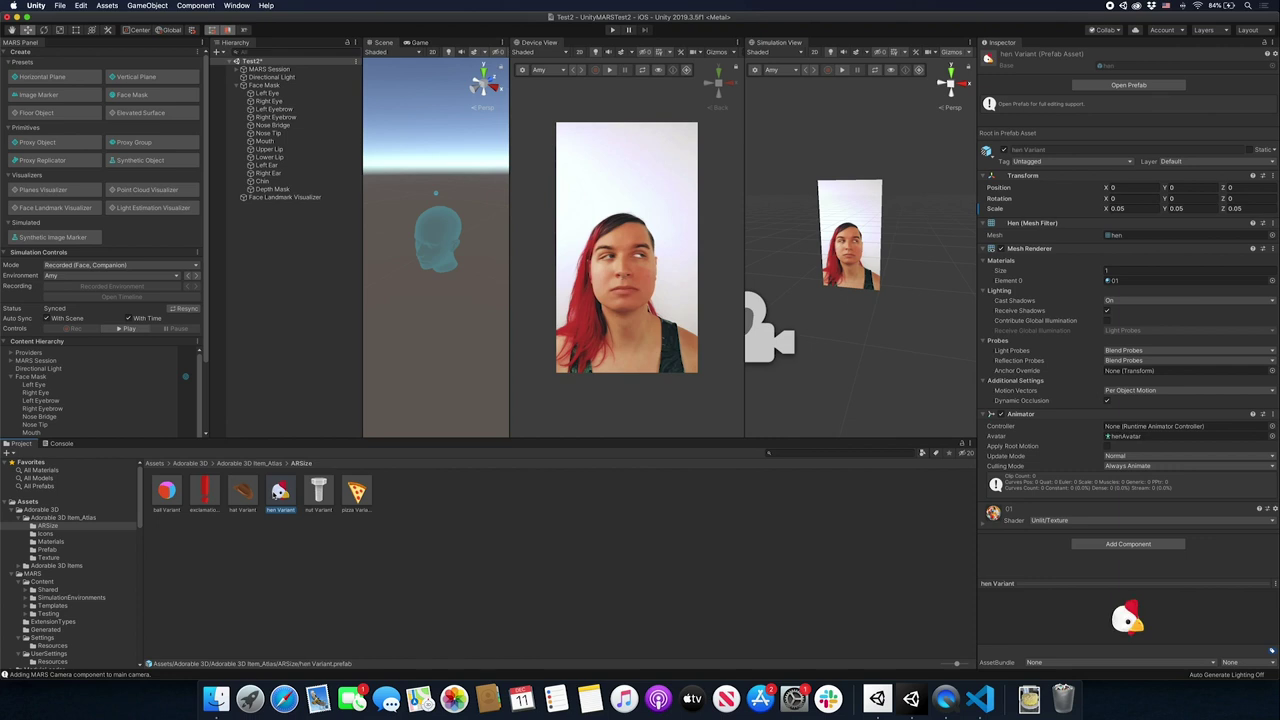
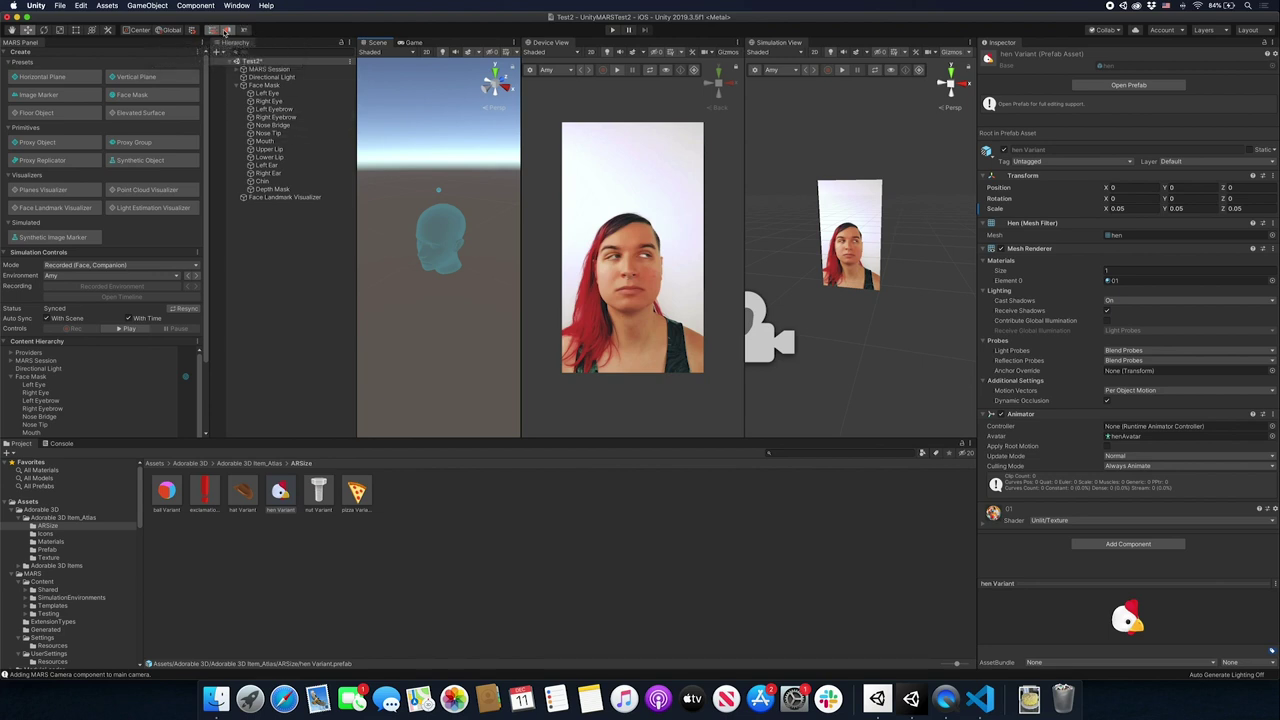
left_click(244, 30)
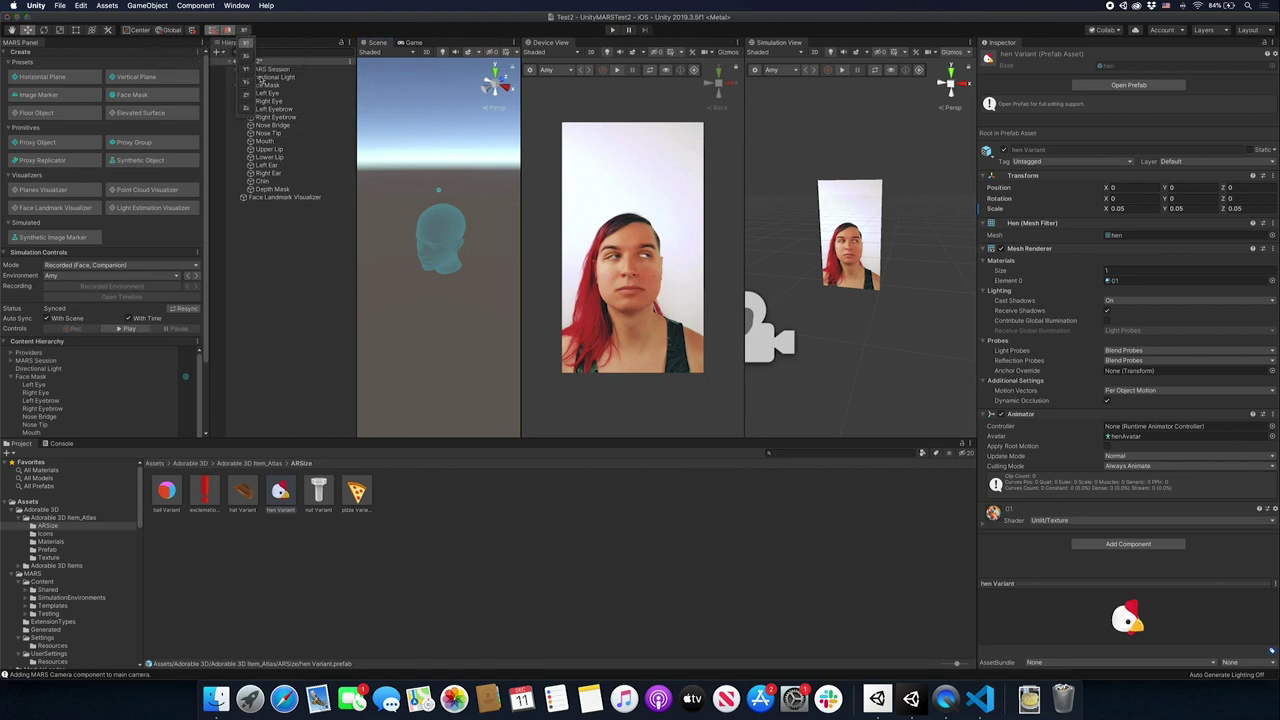
left_click(268, 32)
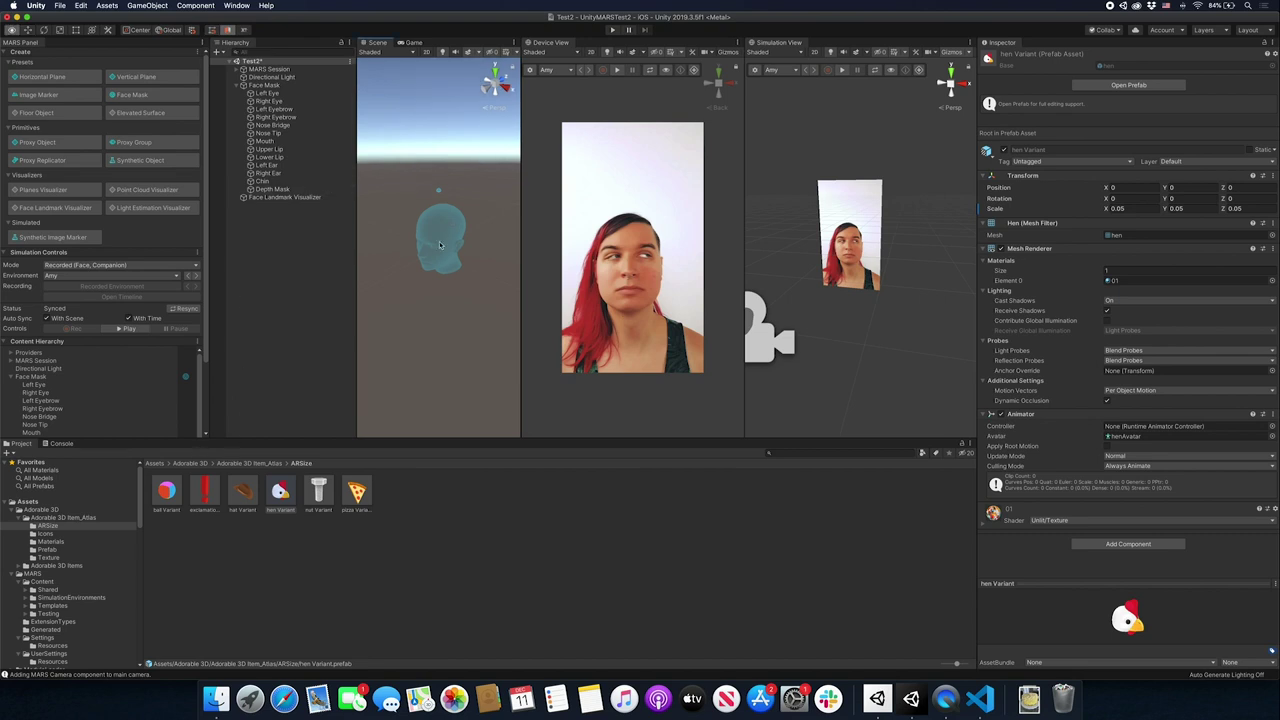
Dock the Device View beneath the Simulation View and select the Face Mask head in the Scene view.
left_click_drag(545, 43, 840, 393)
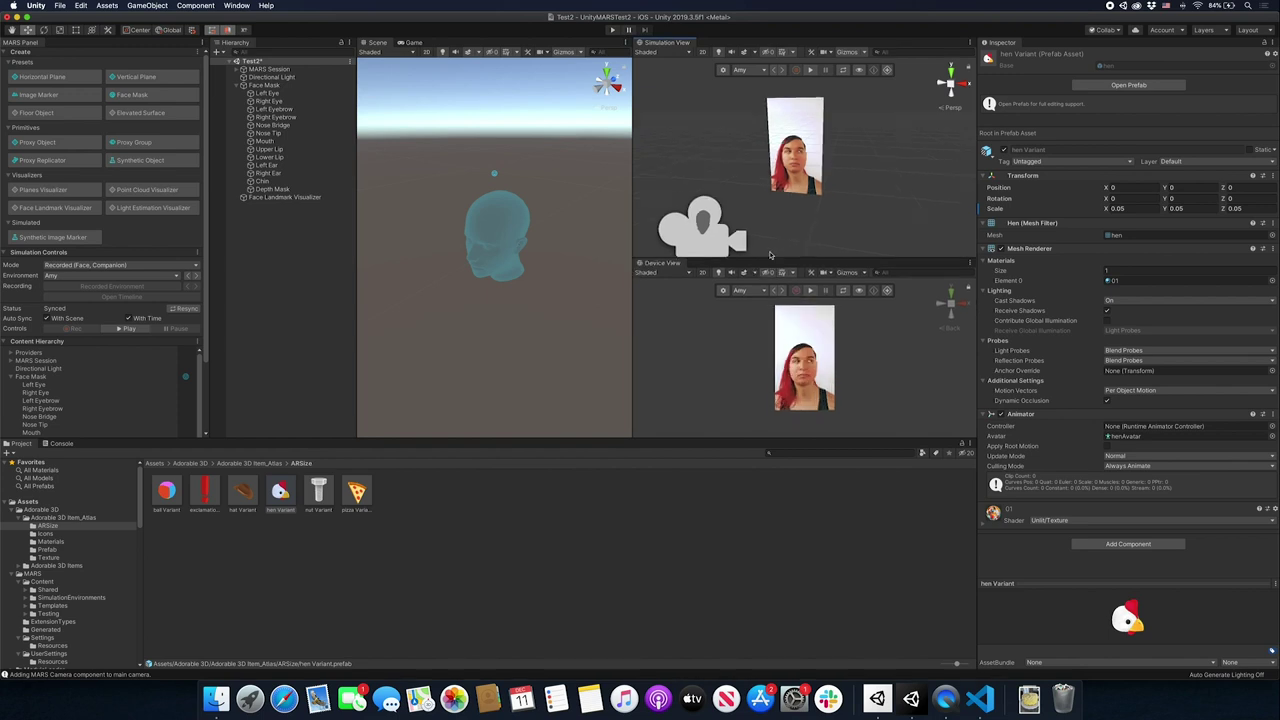
left_click(500, 245)
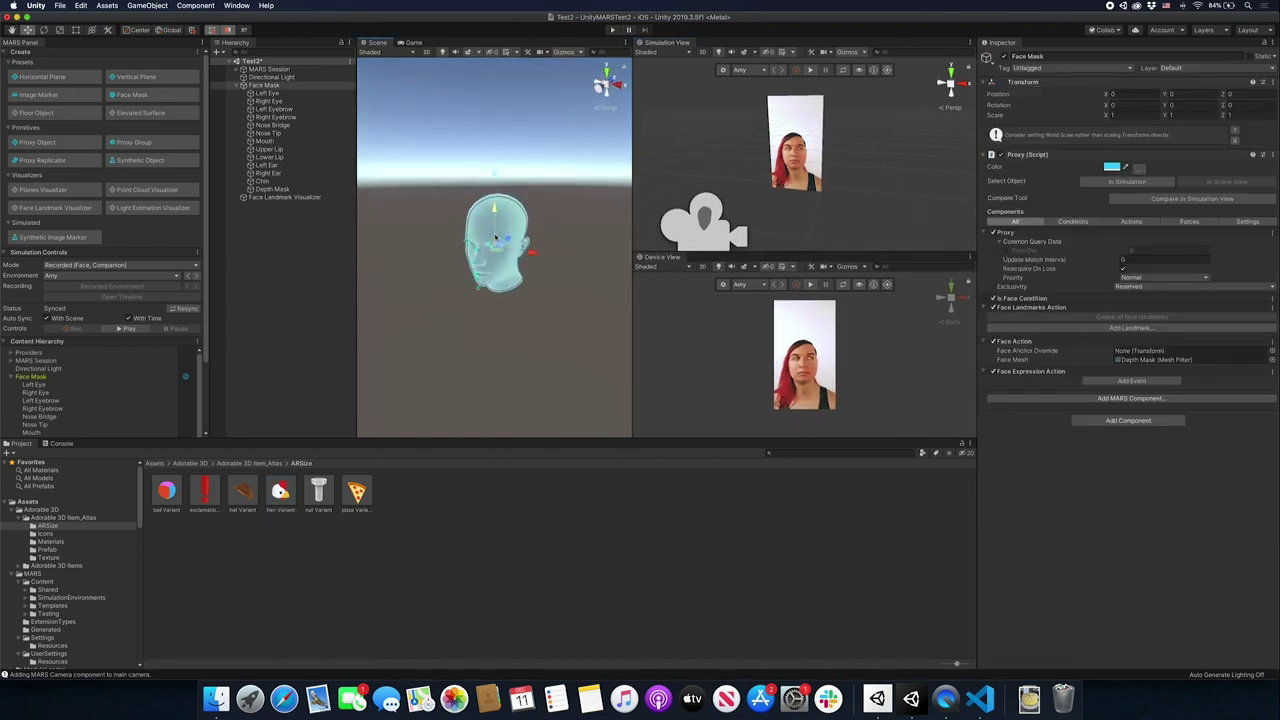
scroll(503, 251, "up", 5)
scroll(503, 251, "down", 4)
left_click_drag(503, 250, 455, 228, "alt")
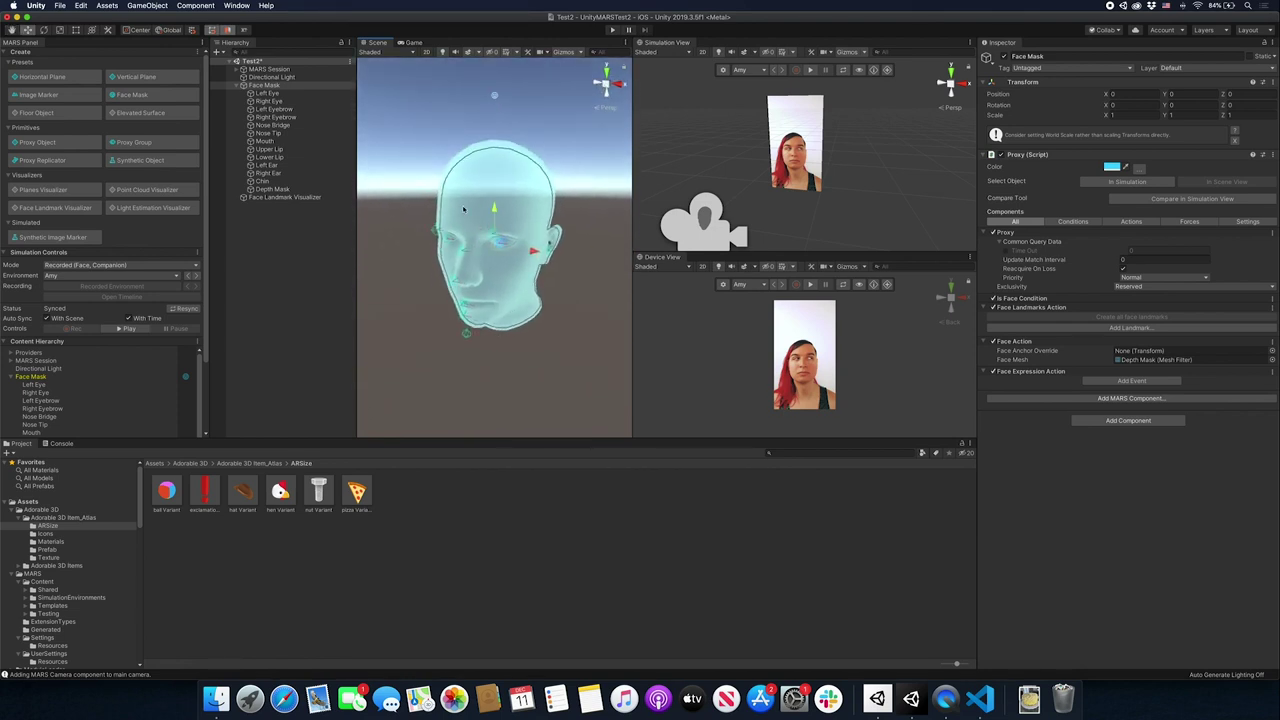
Try out the pose axes size and visibility settings of the Left Eye landmark.
left_click(267, 94)
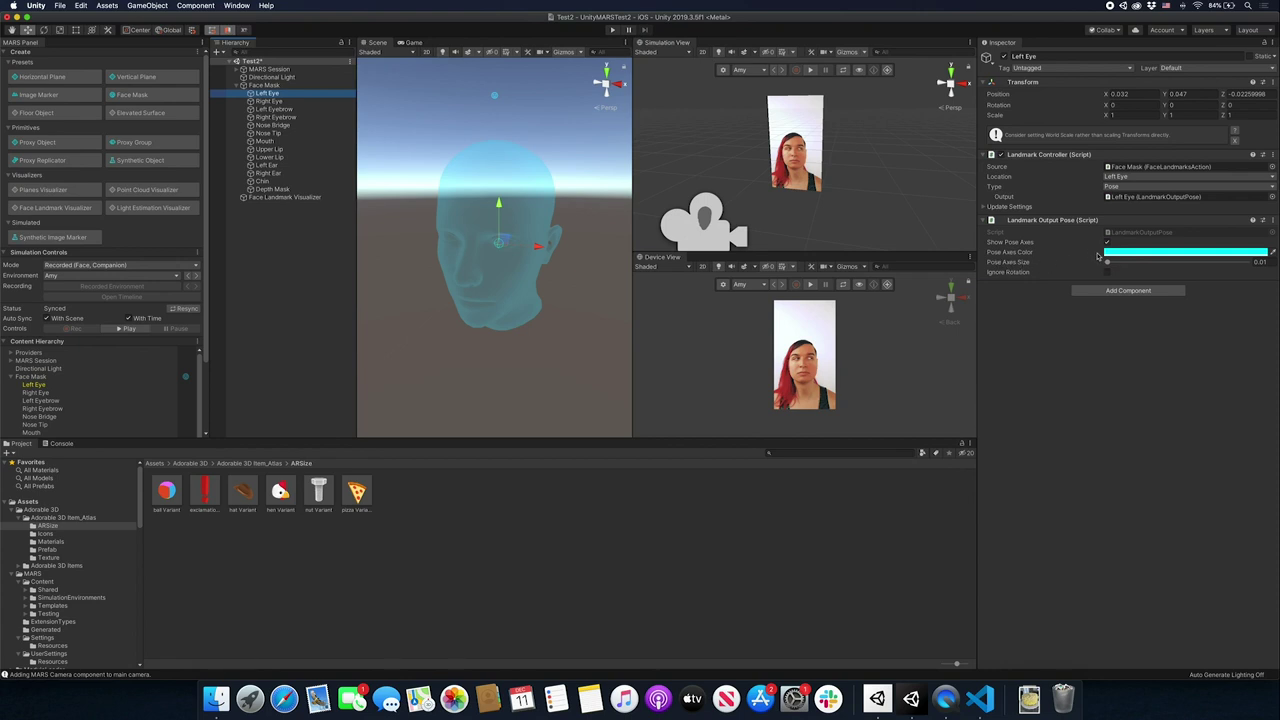
mouse_move(1107, 262)
left_mouse_down()
mouse_move(1146, 265)
mouse_move(1106, 272)
left_mouse_up()
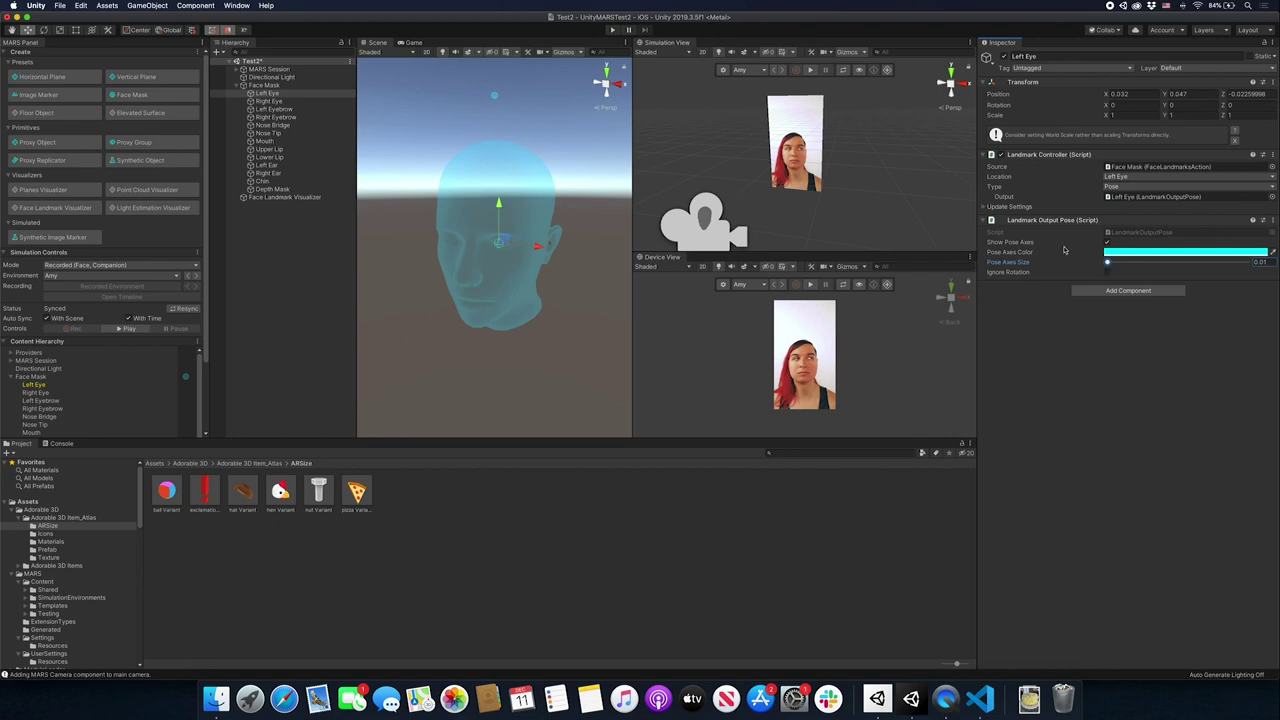
left_click(1108, 243)
Try a larger pose axes size on the Chin and on all landmarks from Left Eye to Chin, undoing each change.
left_click(264, 181)
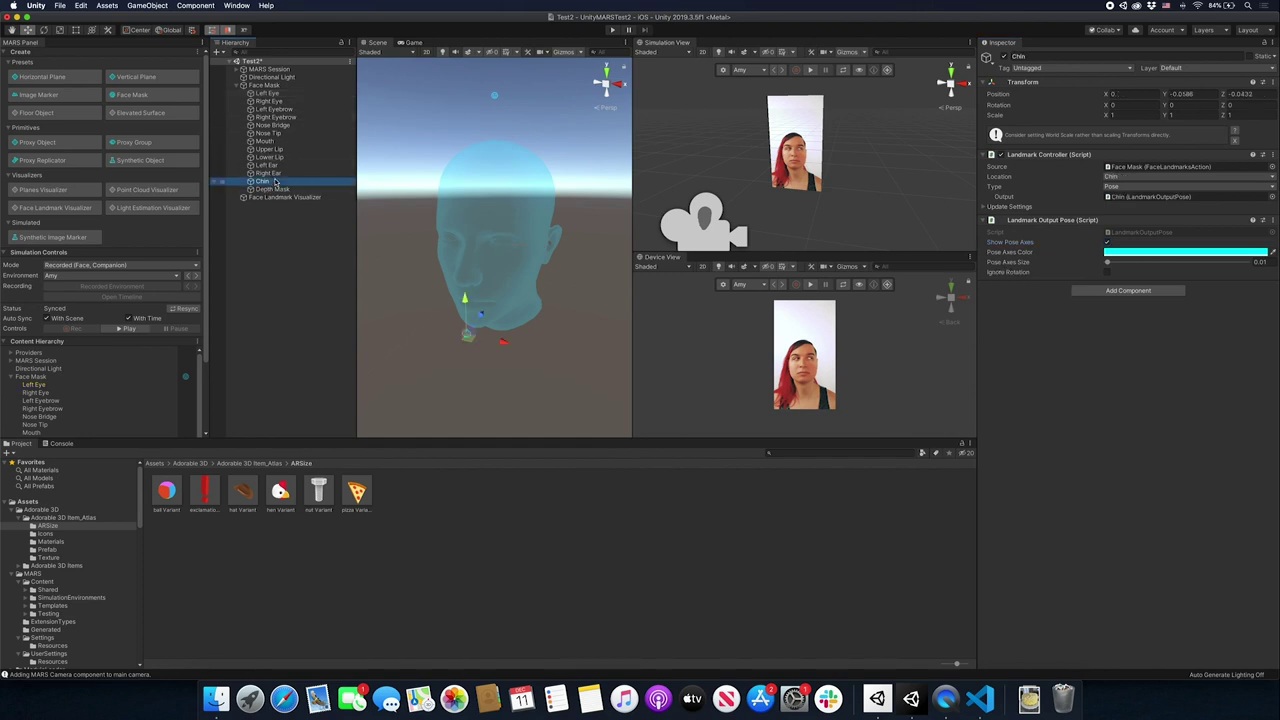
left_click_drag(1107, 262, 1115, 263)
key("super+z")
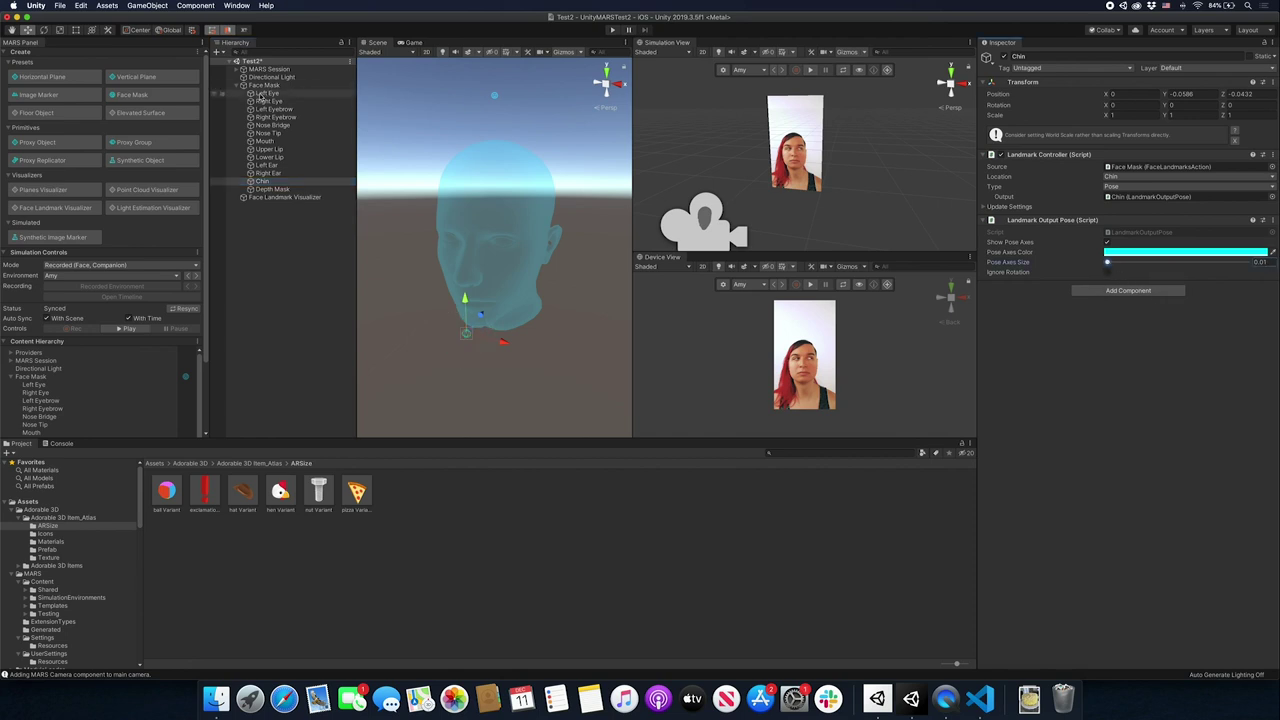
left_click(262, 93, "shift")
left_click_drag(1108, 219, 1116, 217)
key("super+z")
left_click(265, 93)
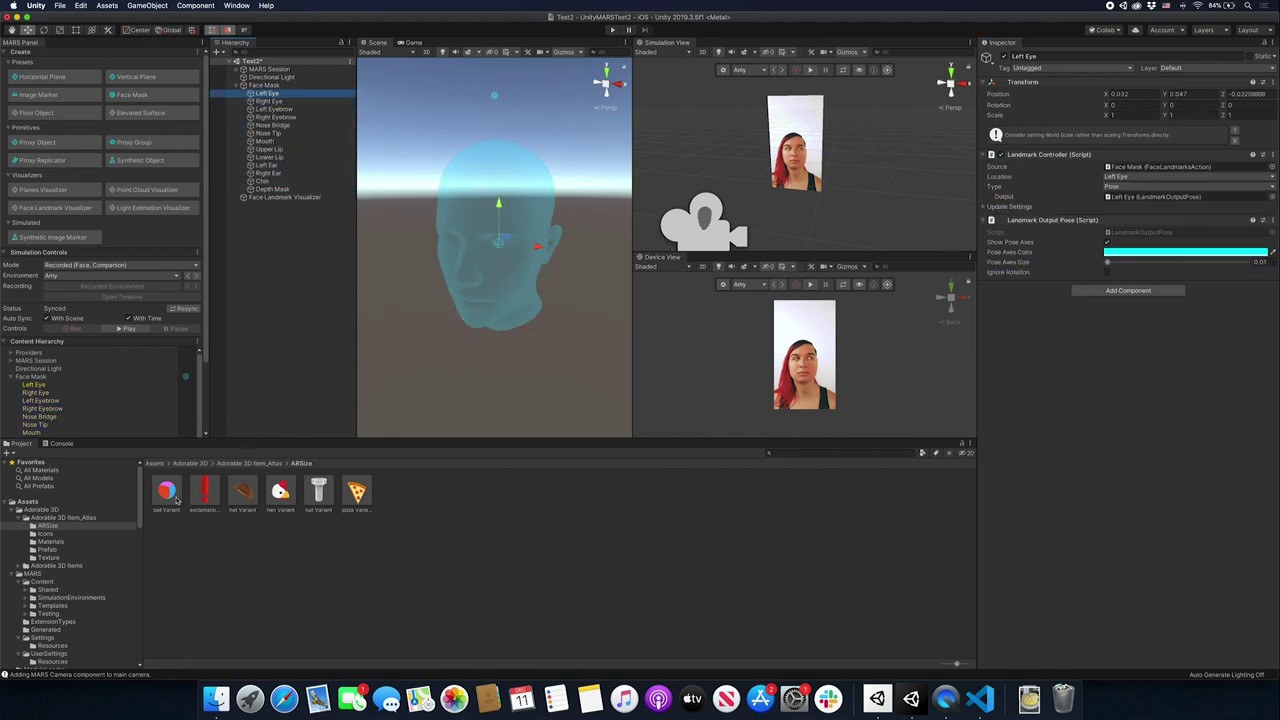
Place the ball Variant prefab on the head's Right Eye landmark.
left_click_drag(167, 503, 451, 241)
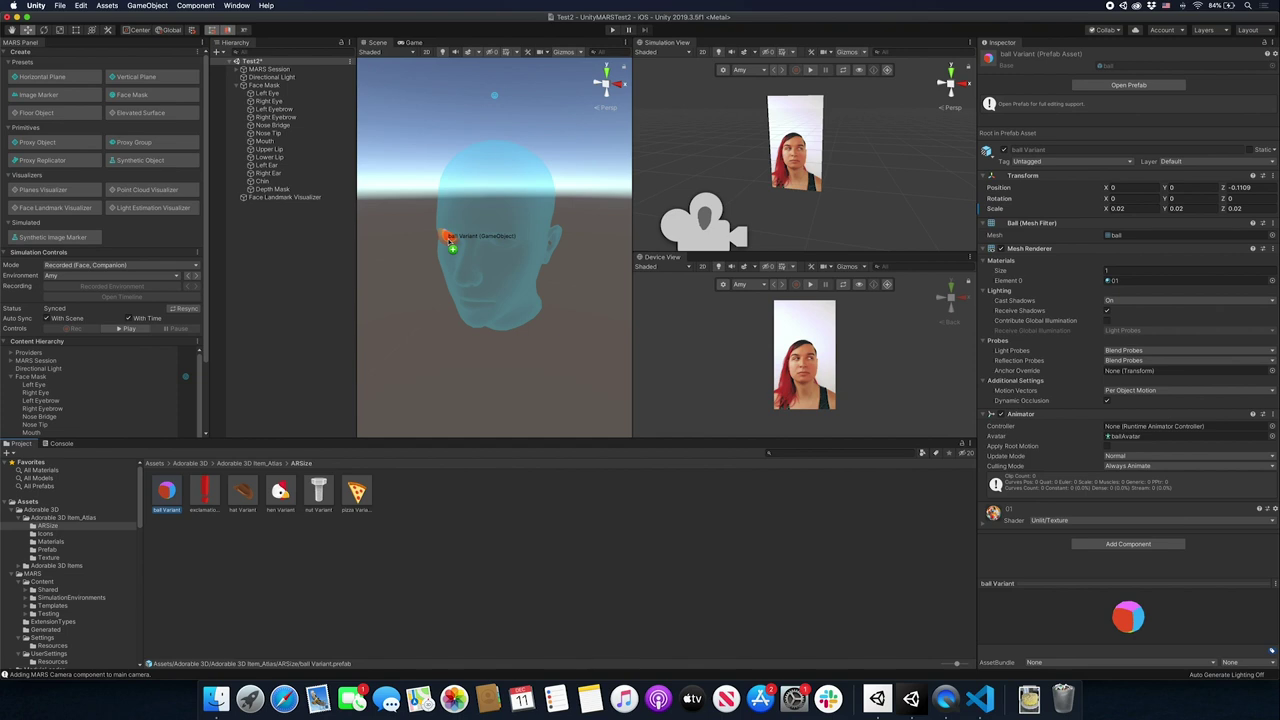
key("z")
left_click_drag(451, 241, 450, 240)
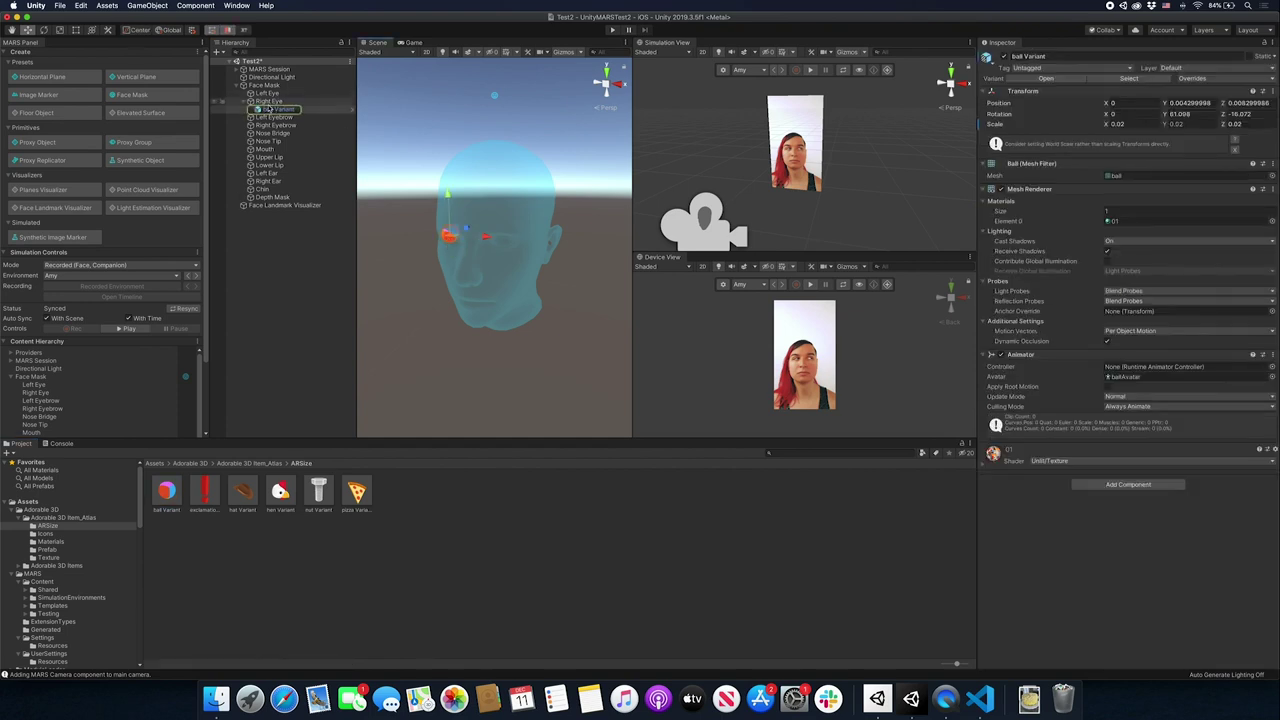
Place the ball Variant prefab on the Left Eye landmark, and move both eye balls forward to a Z position of about -0.0008.
left_click_drag(174, 485, 504, 242)
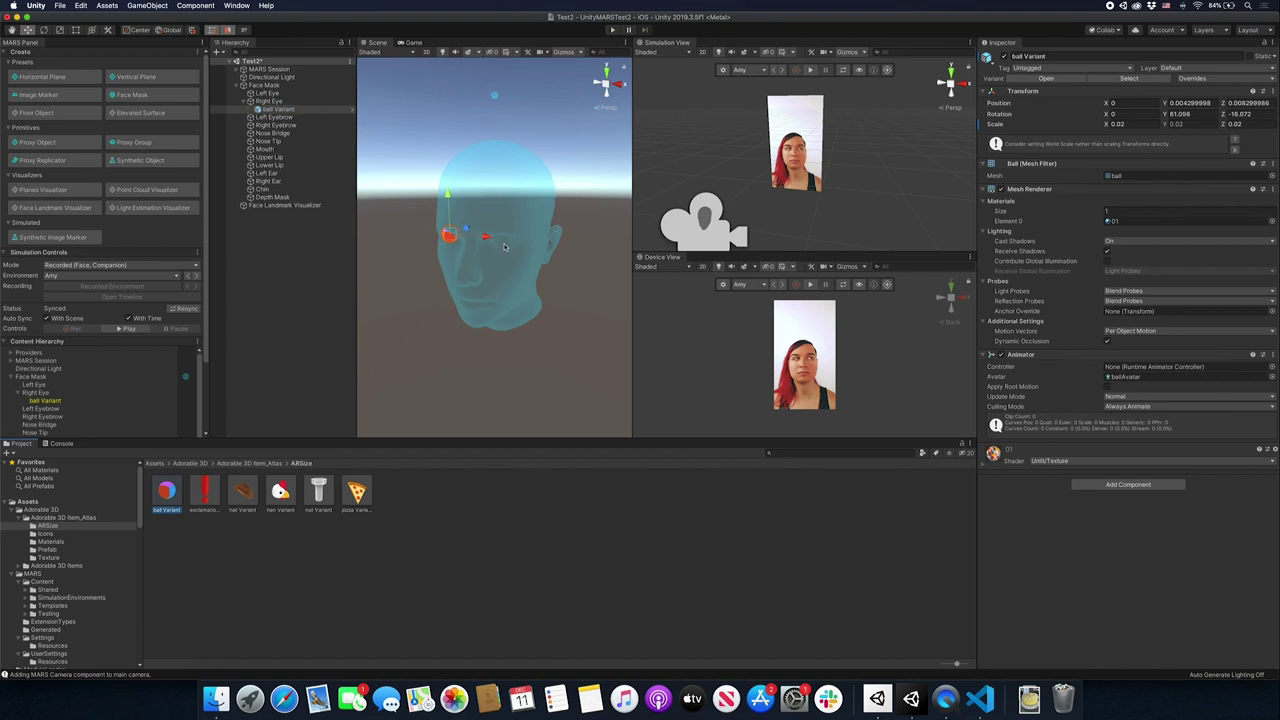
left_click(362, 576)
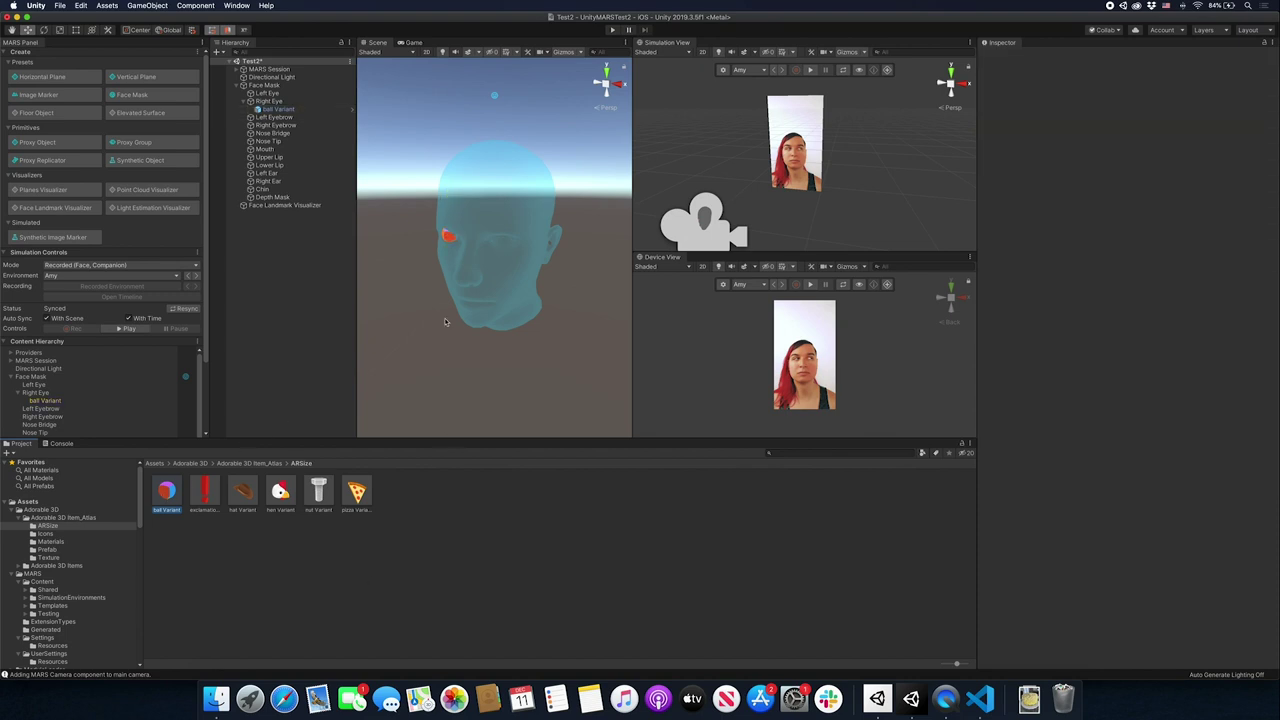
left_click(356, 492)
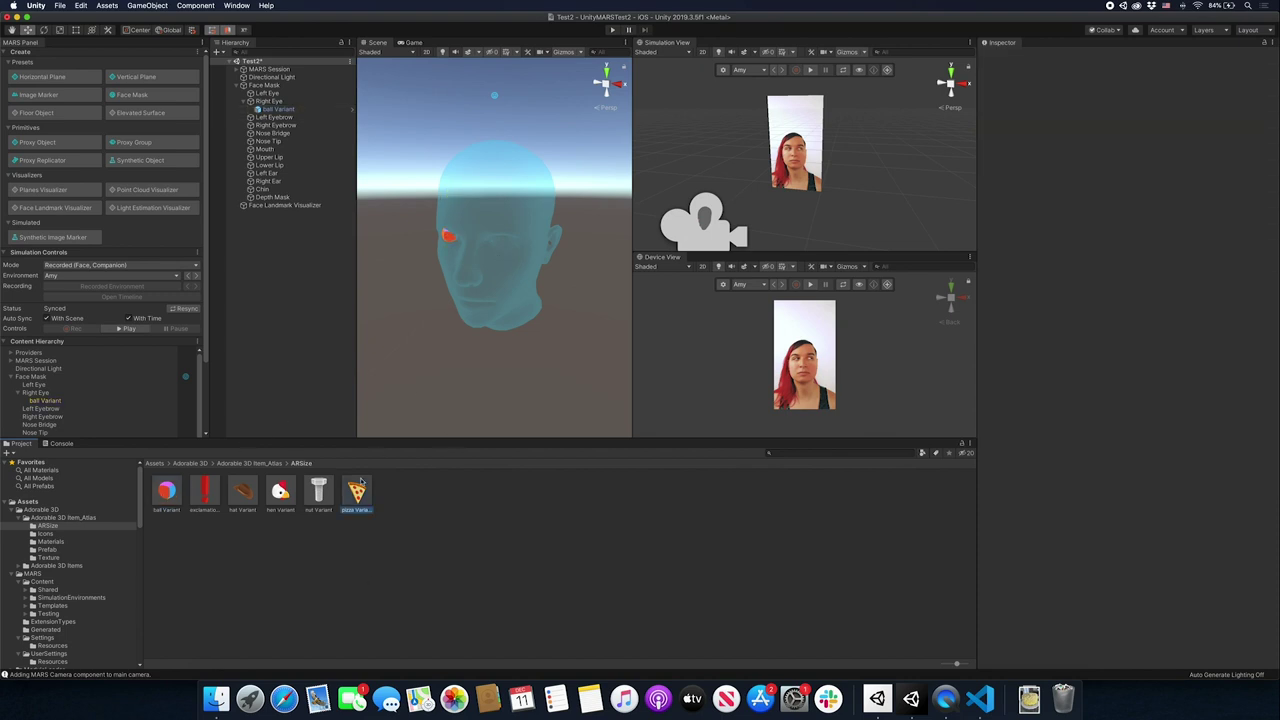
left_click(205, 492)
left_click(174, 492)
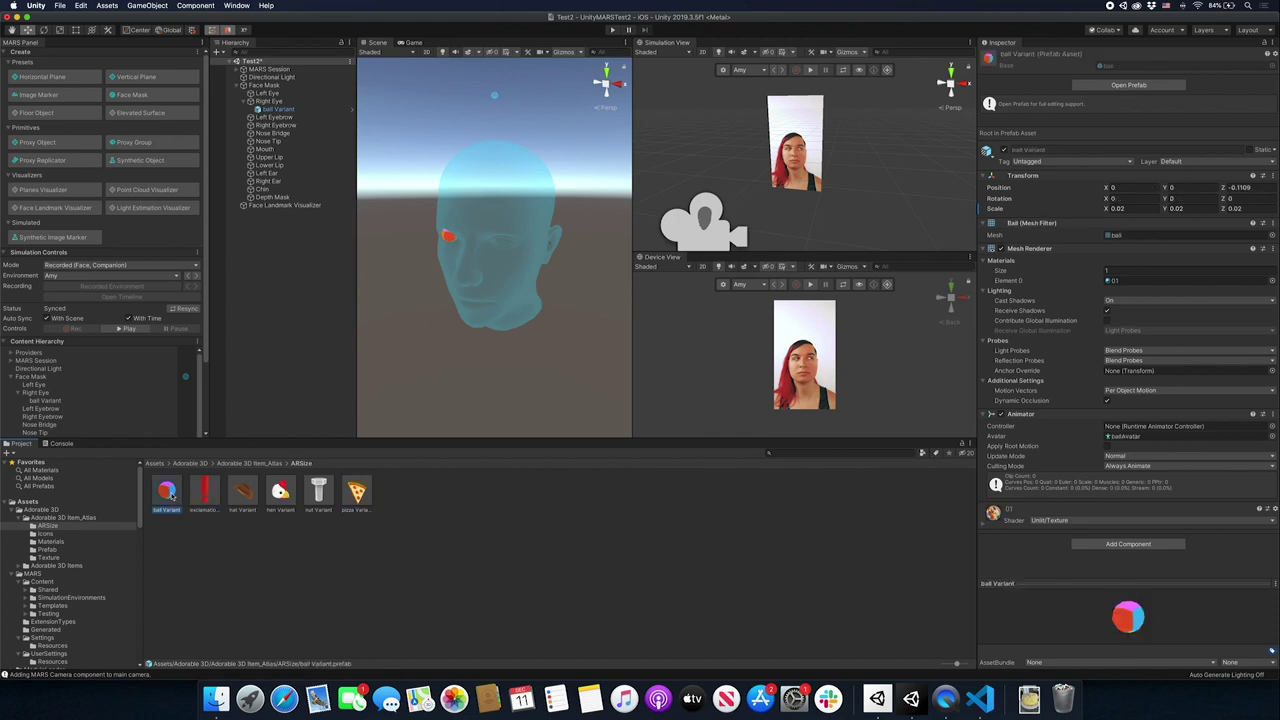
left_click(204, 490)
left_click(166, 490)
left_click_drag(168, 497, 503, 244)
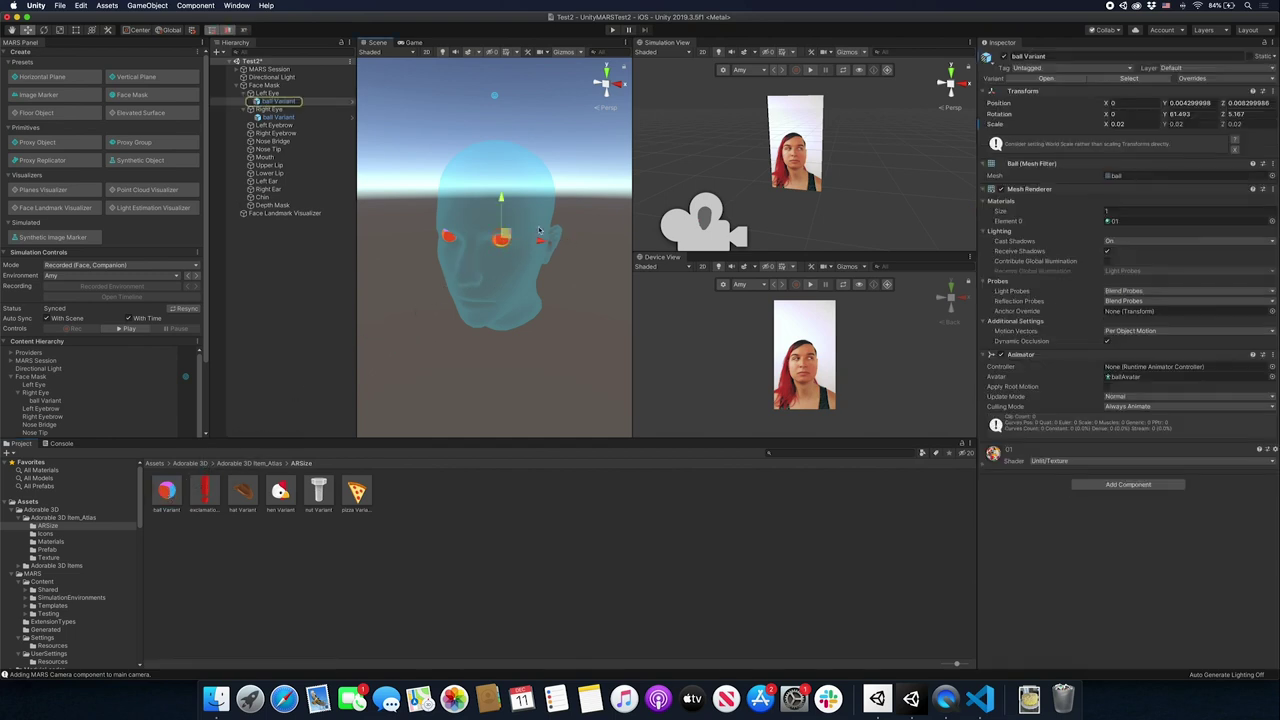
left_click(292, 117, "super")
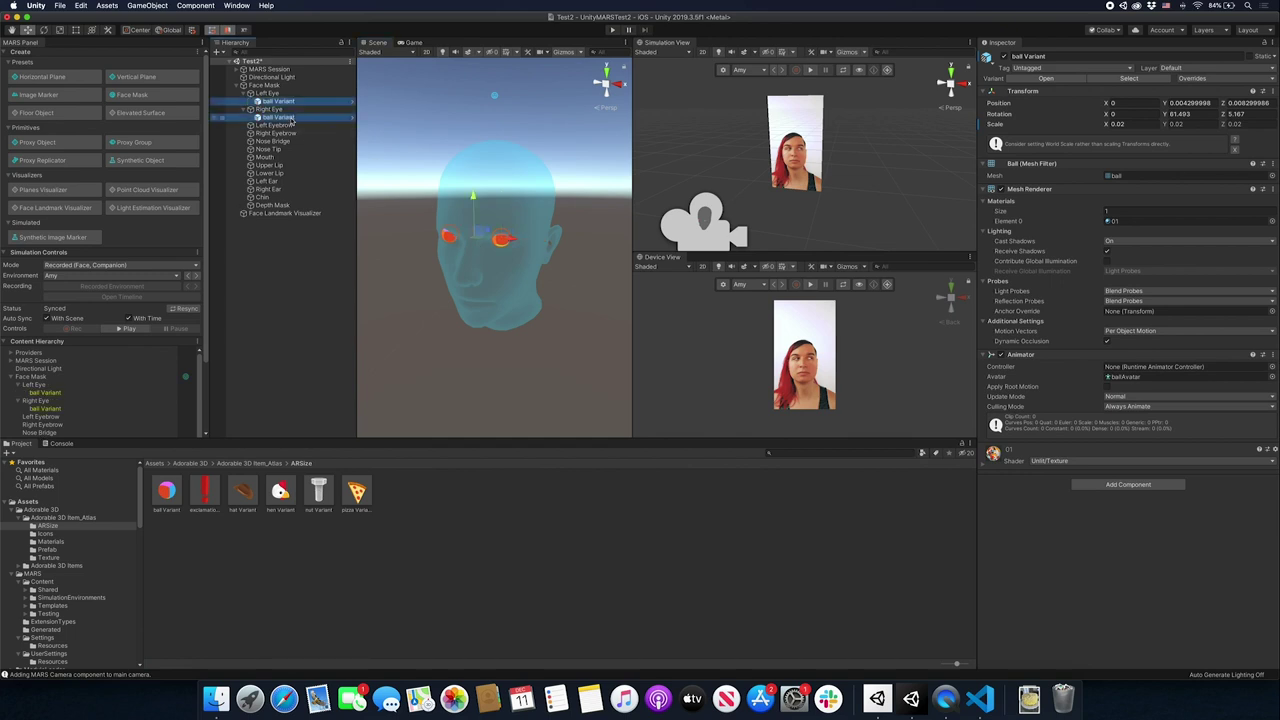
left_click_drag(540, 224, 477, 233, "alt")
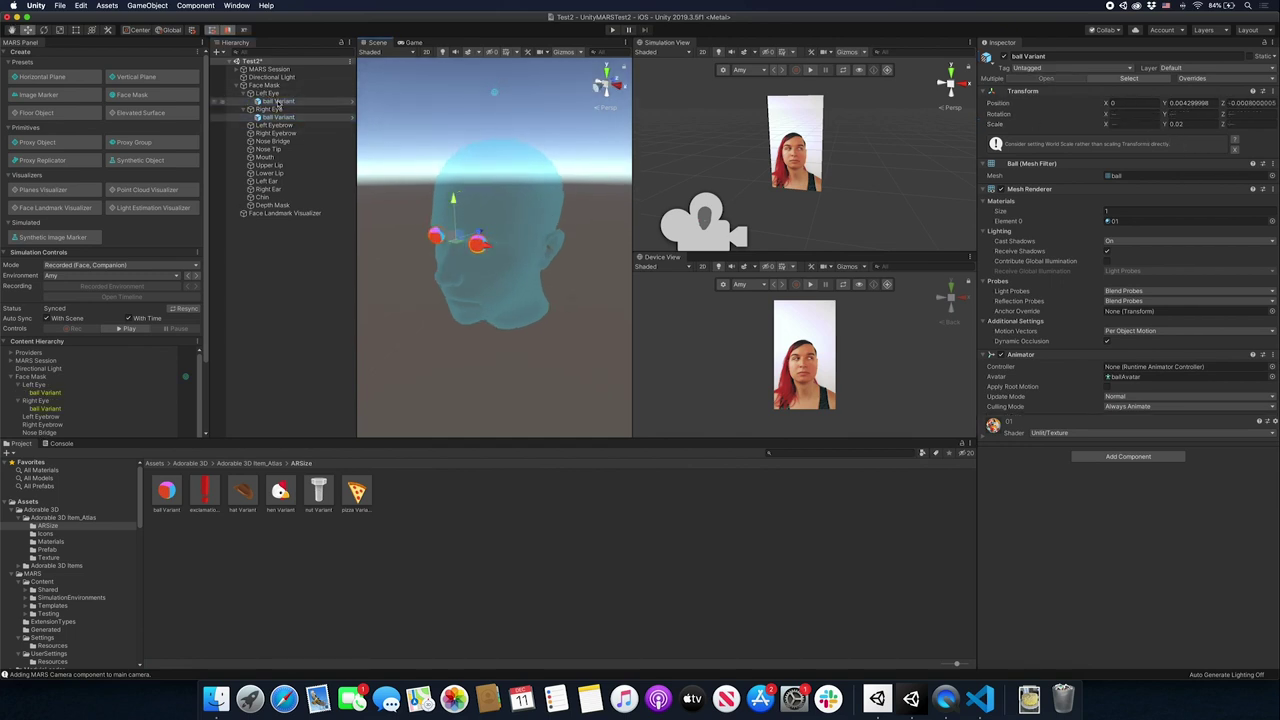
Set the scale of the Left Eye's ball Variant to 0.04 on X, Y and Z.
left_click(278, 101)
left_click(1131, 125)
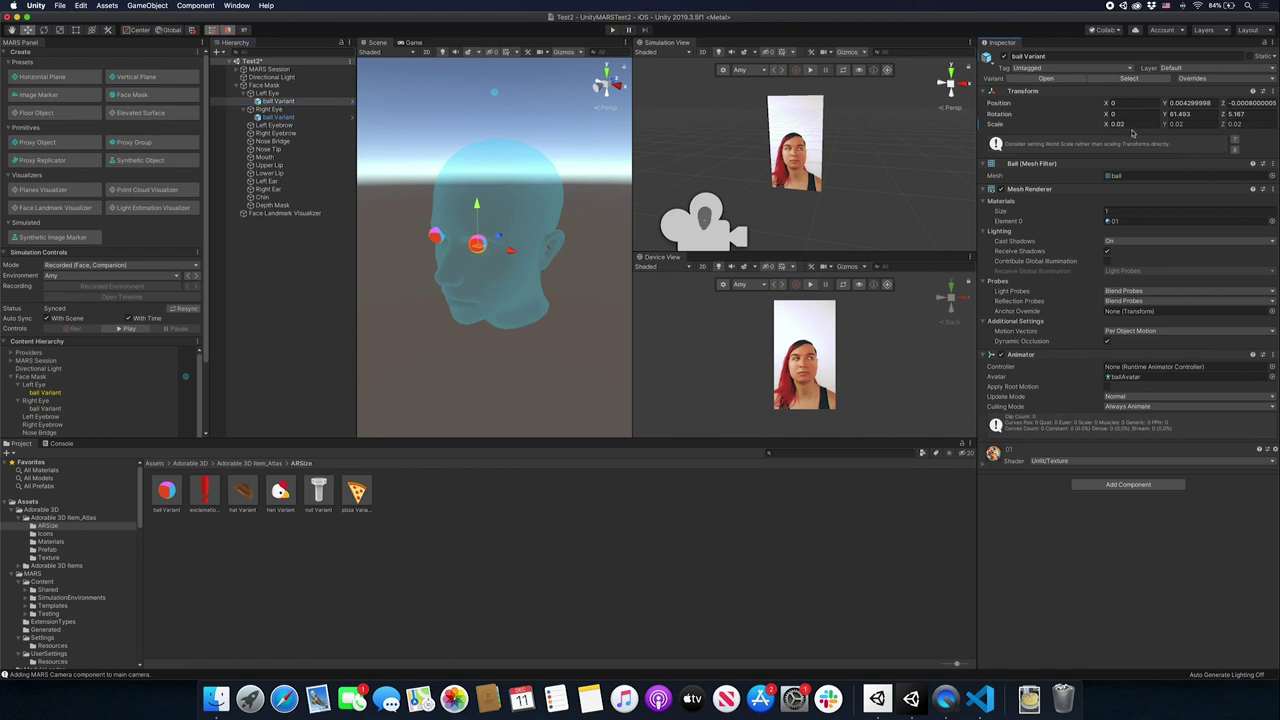
key("Tab")
left_click(1135, 126)
left_click(1135, 125)
type("0.04")
key("Tab")
type("0.04")
key("Tab")
type("0.04")
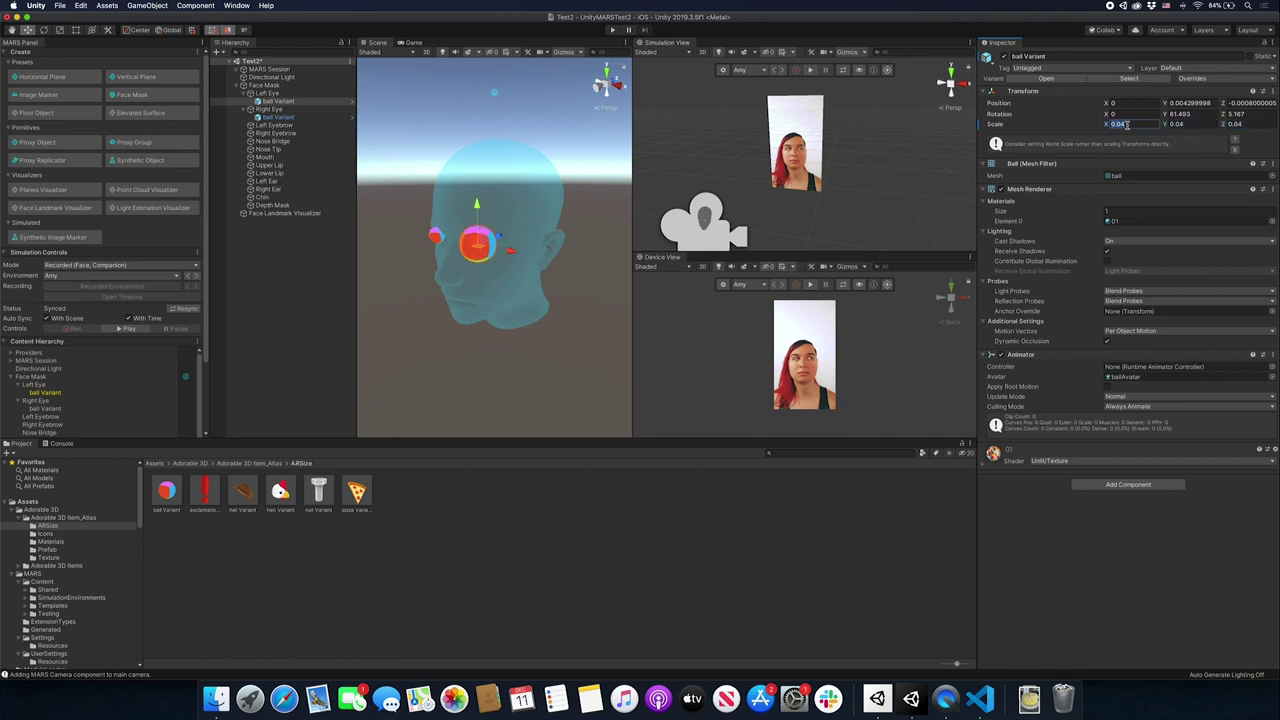
Set the scale of the Right Eye's ball Variant to 0.04 on X, Y and Z.
left_click(287, 118)
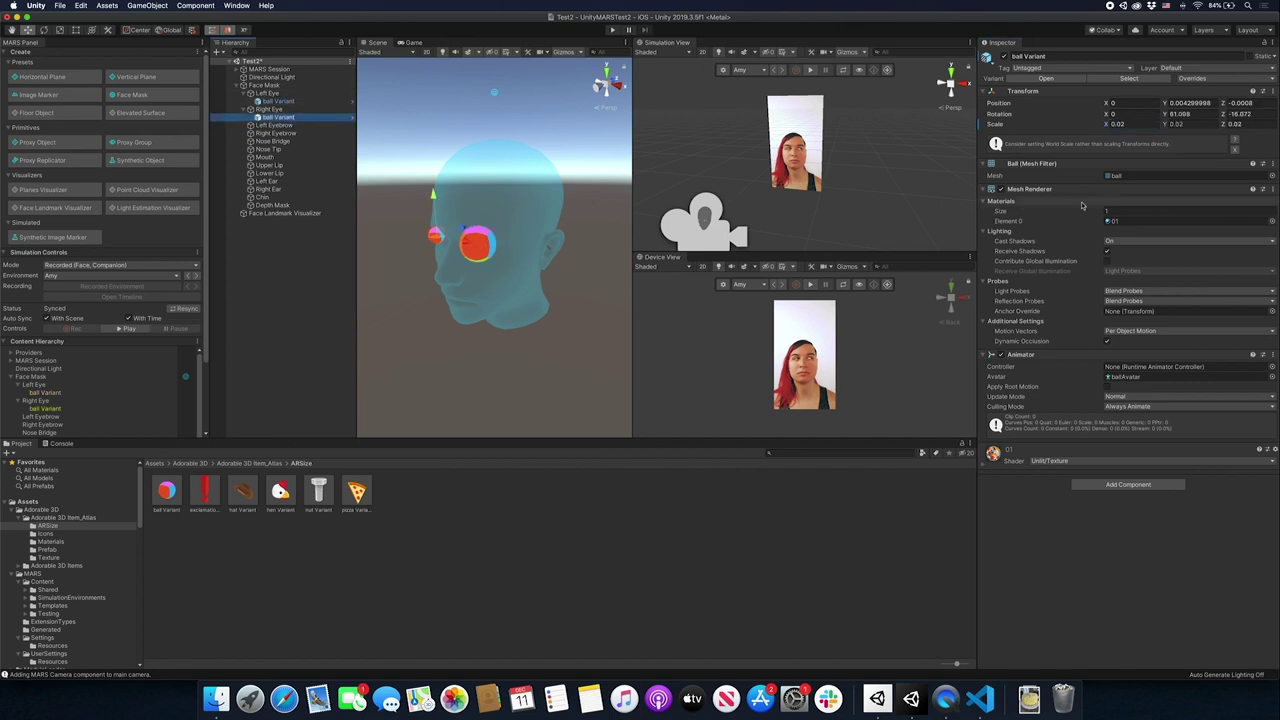
left_click(1133, 123)
type("0.04")
key("Tab")
type("0.04")
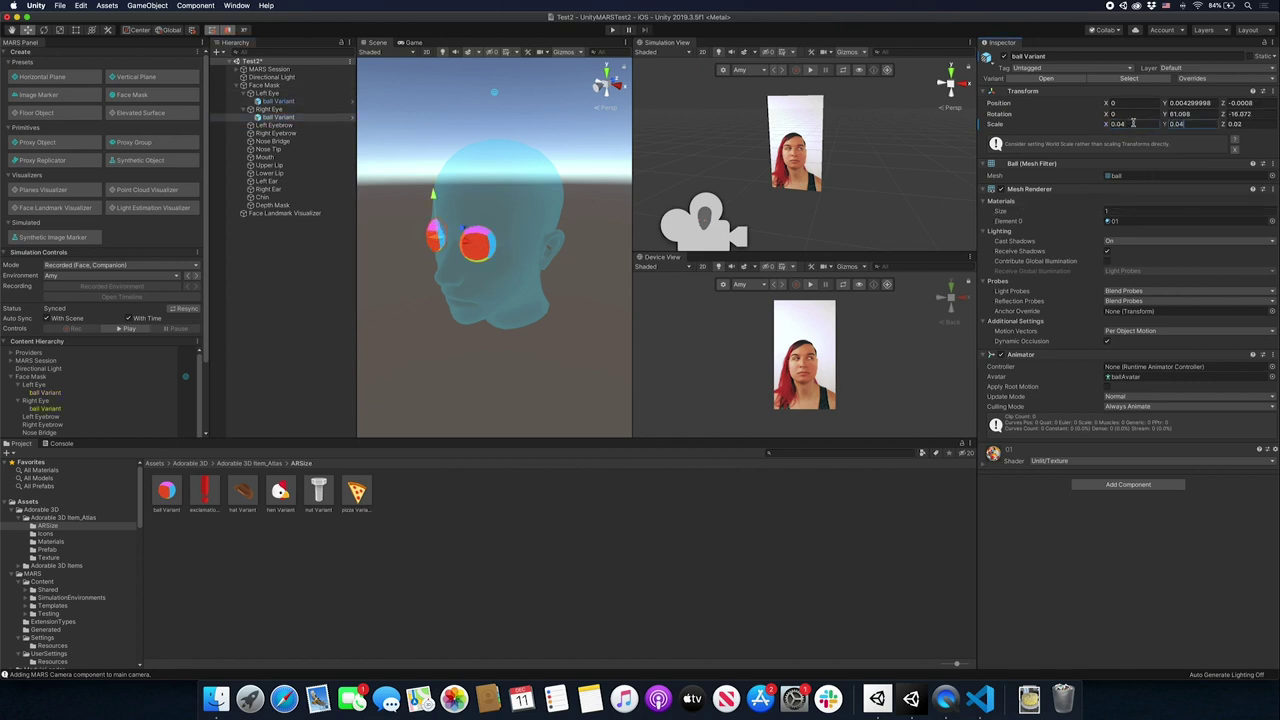
key("Tab")
type("0.04")
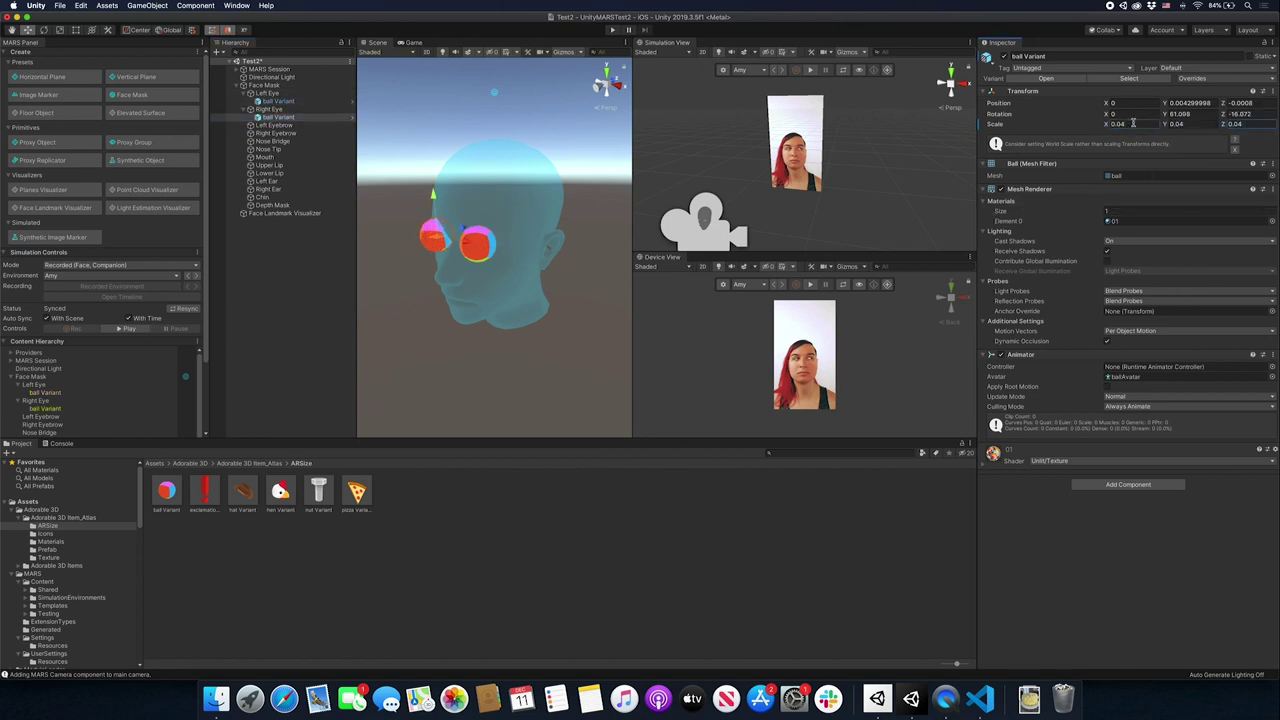
Set the scale of both eyes' ball Variants to 0.03 on X, Y and Z.
left_click_drag(546, 245, 506, 254, "alt")
left_click(506, 240, "shift")
left_click(1148, 124)
type("0.03")
key("Tab")
type("0.03")
key("Tab")
type("0.03")
left_click(542, 124)
Place the nut Variant prefab on the head's Left Ear landmark.
left_click_drag(462, 132, 396, 158, "alt")
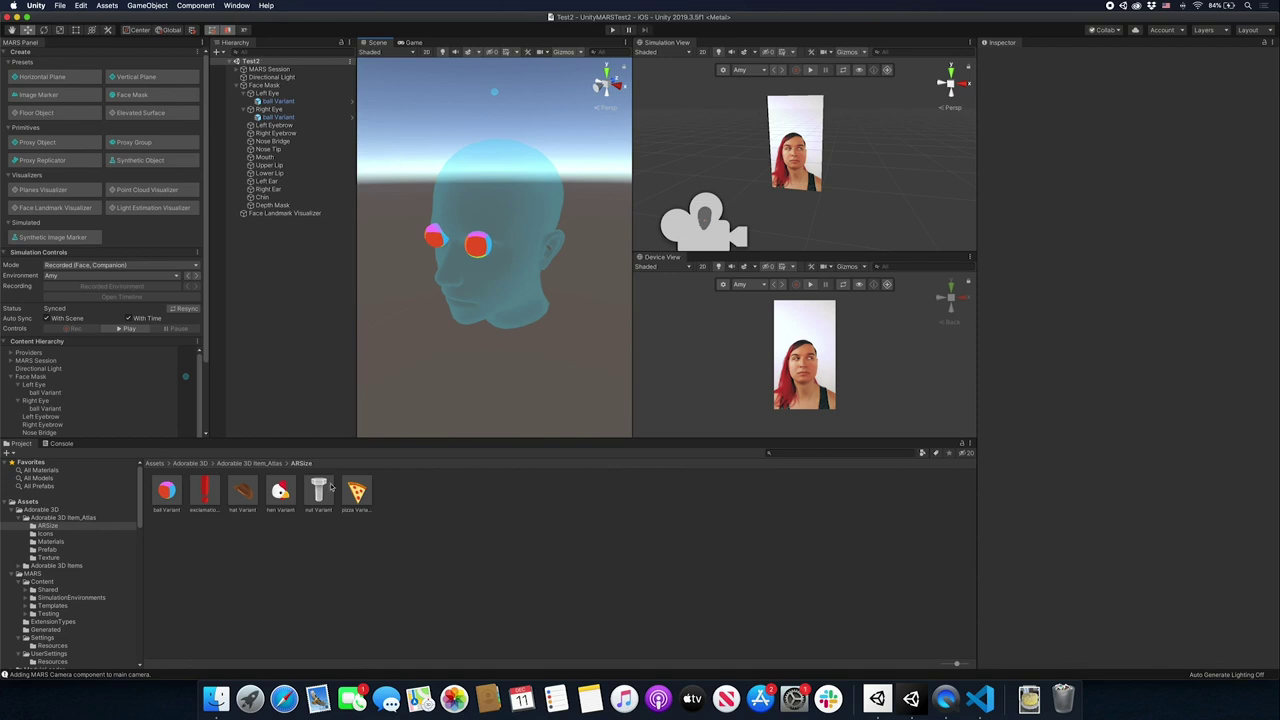
left_click_drag(321, 502, 505, 186)
key("e")
left_click_drag(480, 245, 585, 255, "alt")
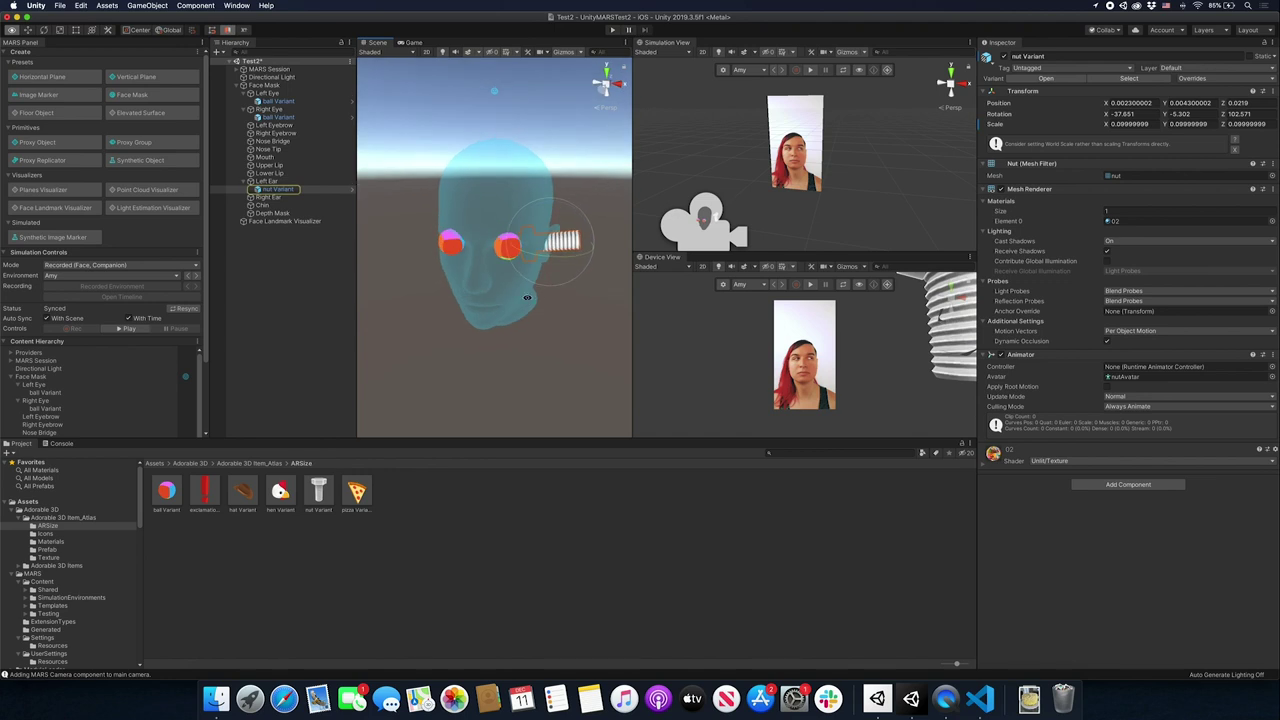
middle_click_drag(585, 255, 560, 253)
Move the Left Ear's nut Variant to about X 0.054 and Z 0.015, and rotate it to stick straight out of the ear.
key("w")
left_click_drag(560, 253, 482, 275)
key("e")
key("w")
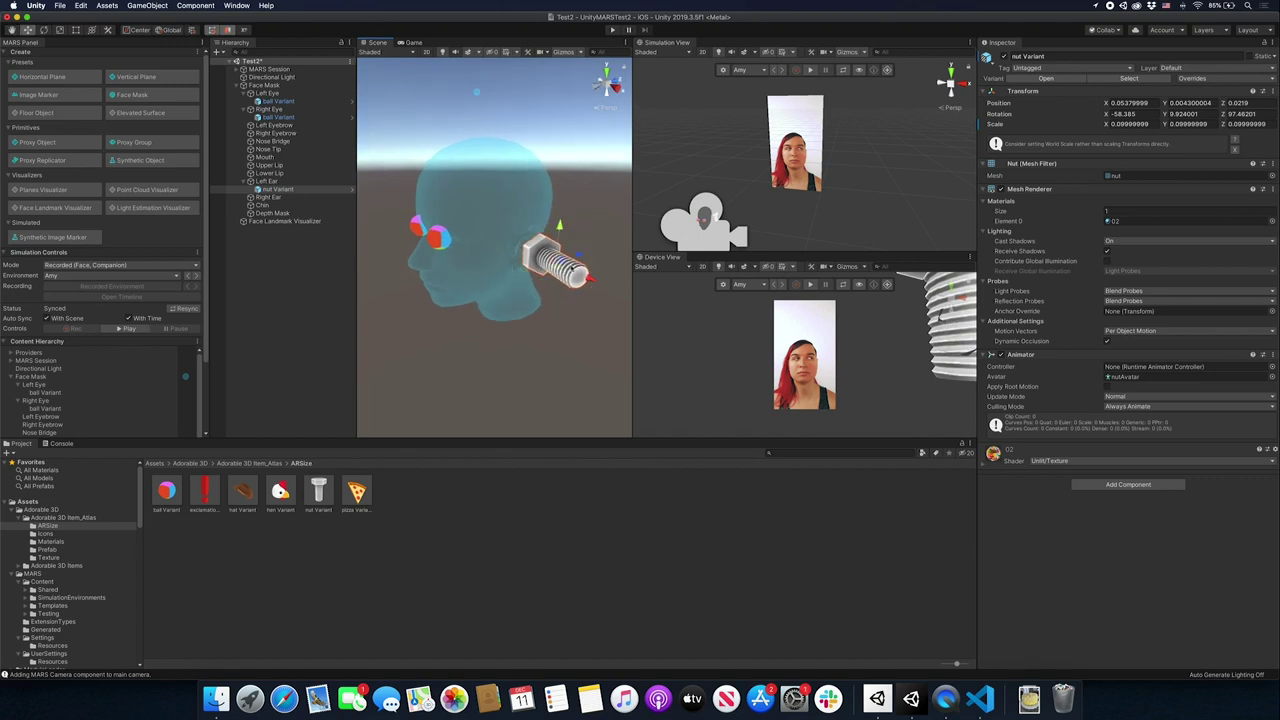
left_click_drag(584, 257, 577, 257)
Place the nut Variant prefab on the Right Ear landmark and move it outward to an X position of about -0.052.
left_click_drag(422, 327, 355, 190, "alt")
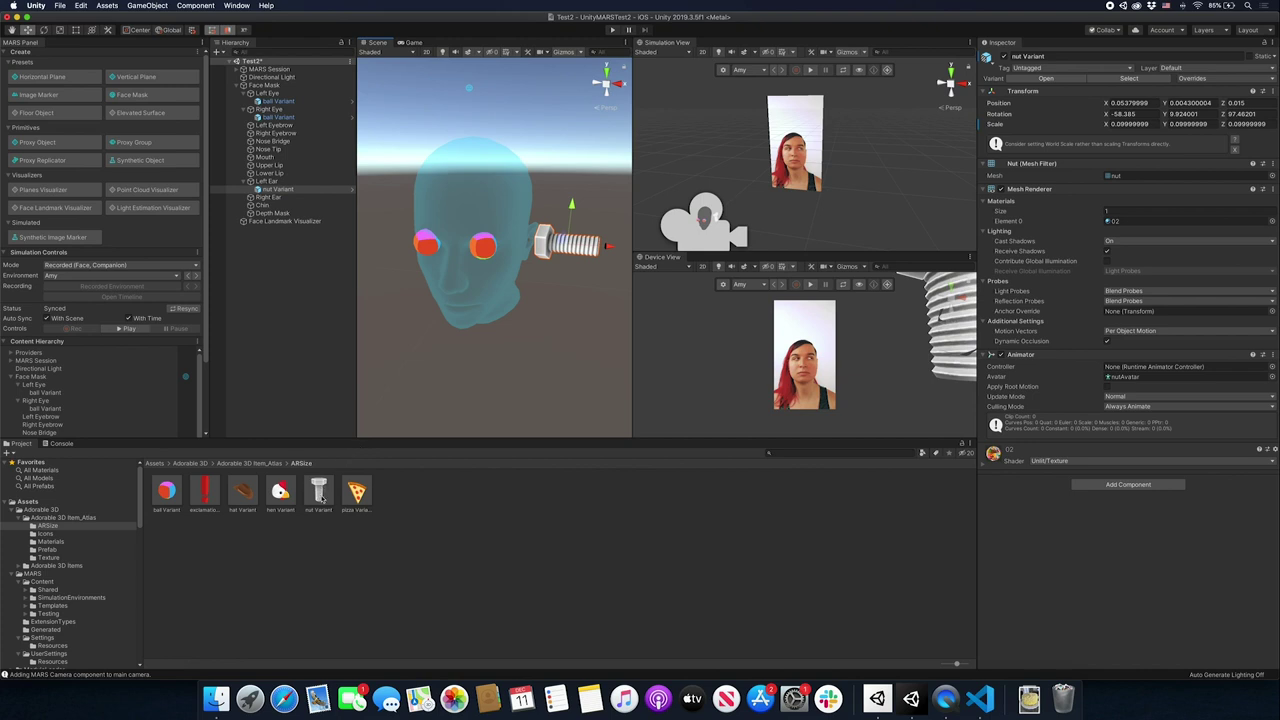
left_click_drag(430, 330, 385, 405, "alt")
left_click_drag(318, 490, 498, 199)
key("e")
left_click_drag(385, 250, 545, 282, "alt")
key("w")
left_click_drag(443, 262, 436, 254)
Rotate the Left Ear's nut Variant slightly, to a Y rotation of about 14.8.
left_click_drag(548, 260, 592, 238, "alt")
key("e")
left_click(593, 239)
middle_click_drag(593, 239, 529, 241)
left_click_drag(549, 245, 515, 255)
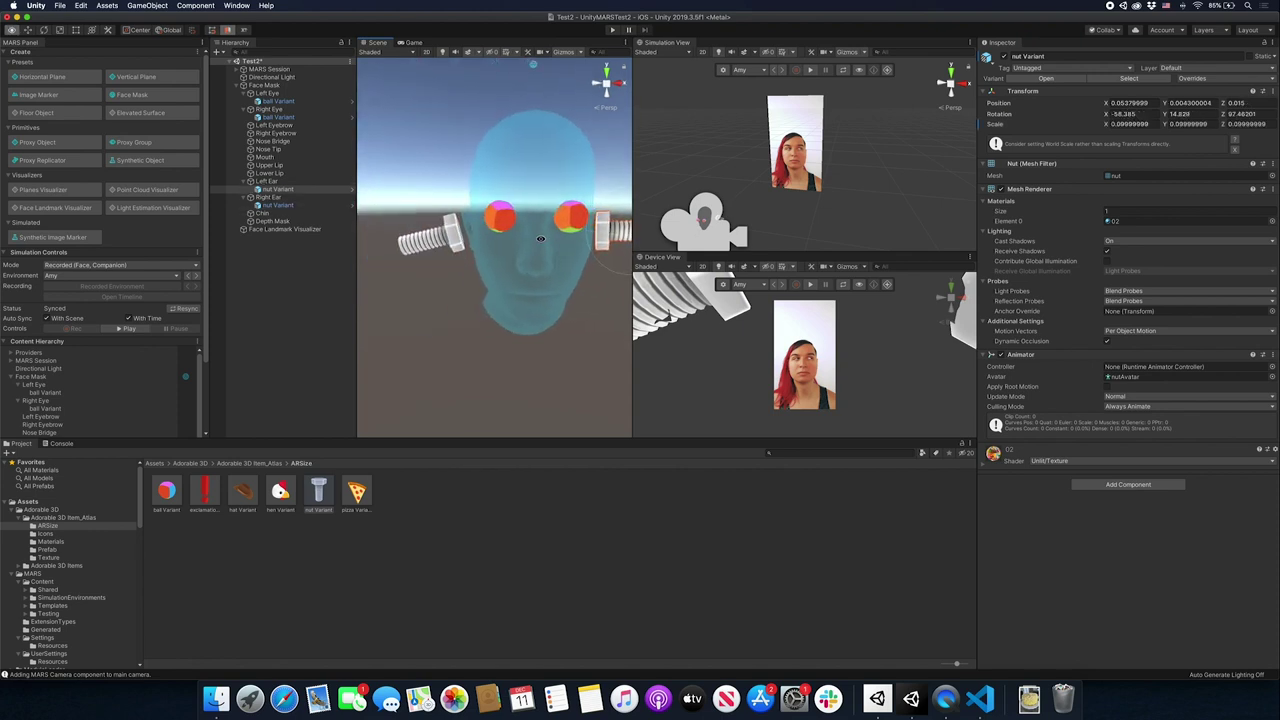
Try moving the Right Ear's nut Variant inward to an X position of about 0.003, and undo the move.
left_click(441, 222)
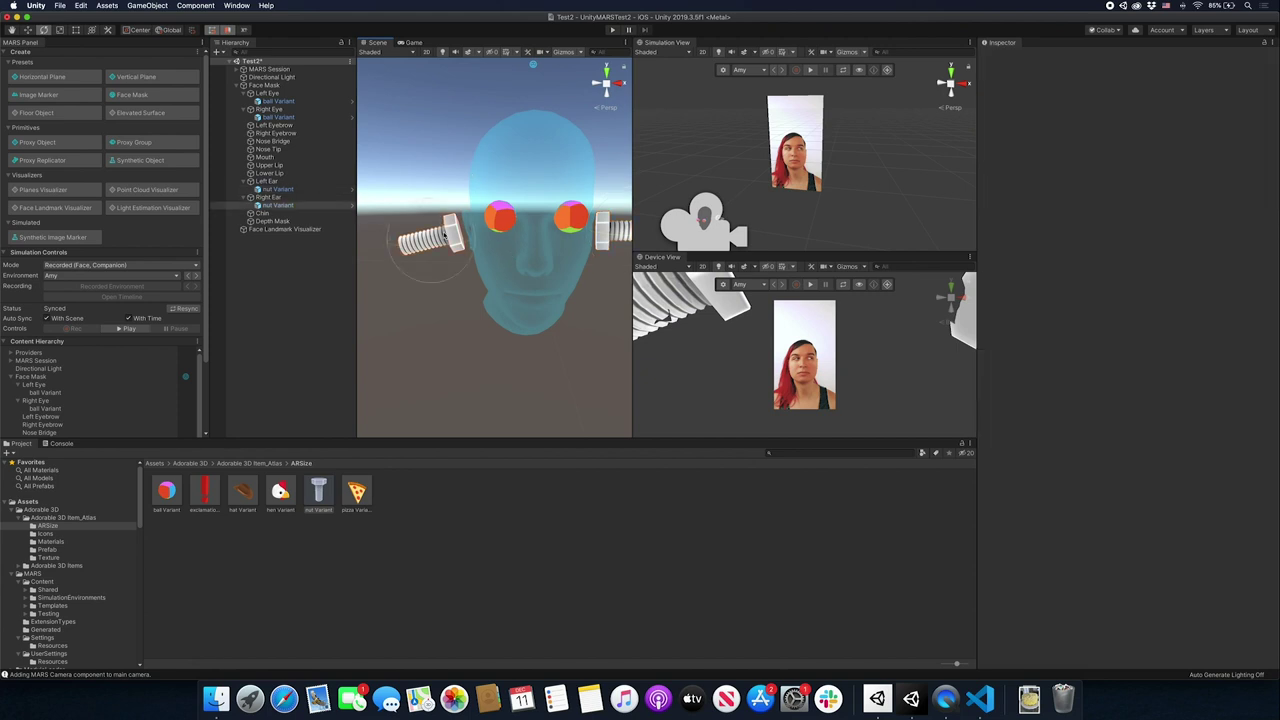
left_click(444, 233)
left_click_drag(468, 240, 502, 244)
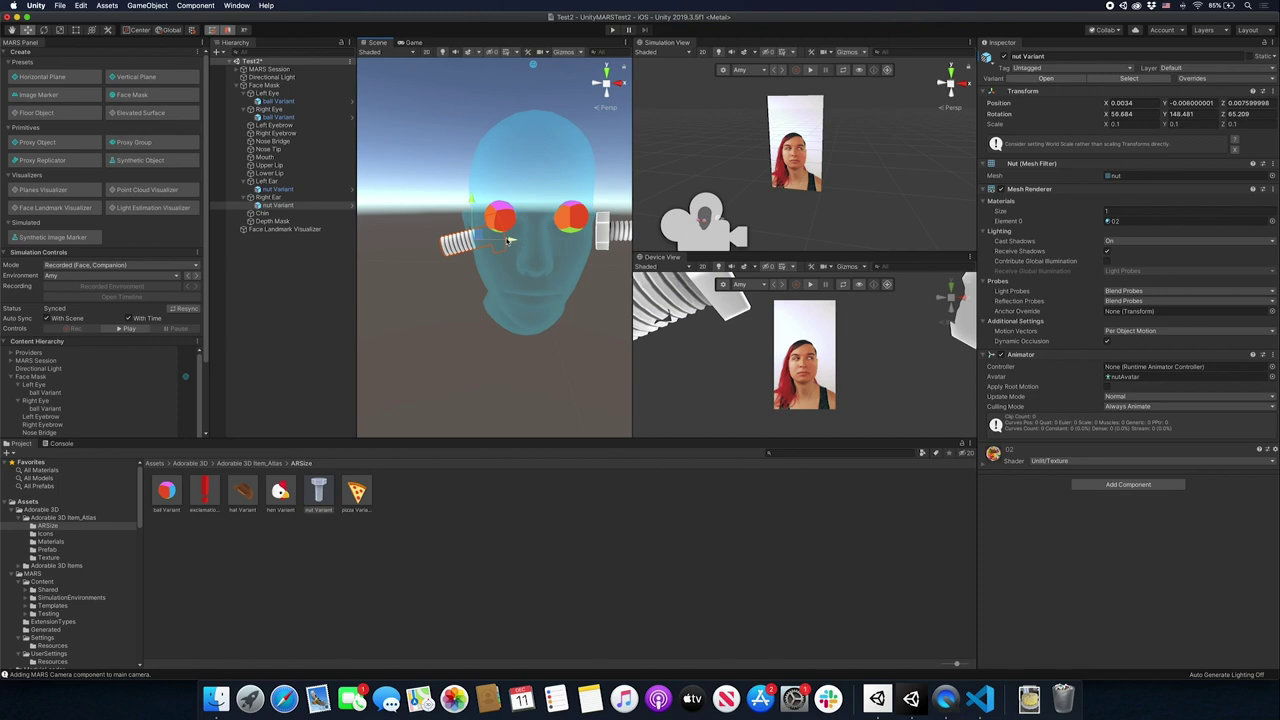
key("super+z")
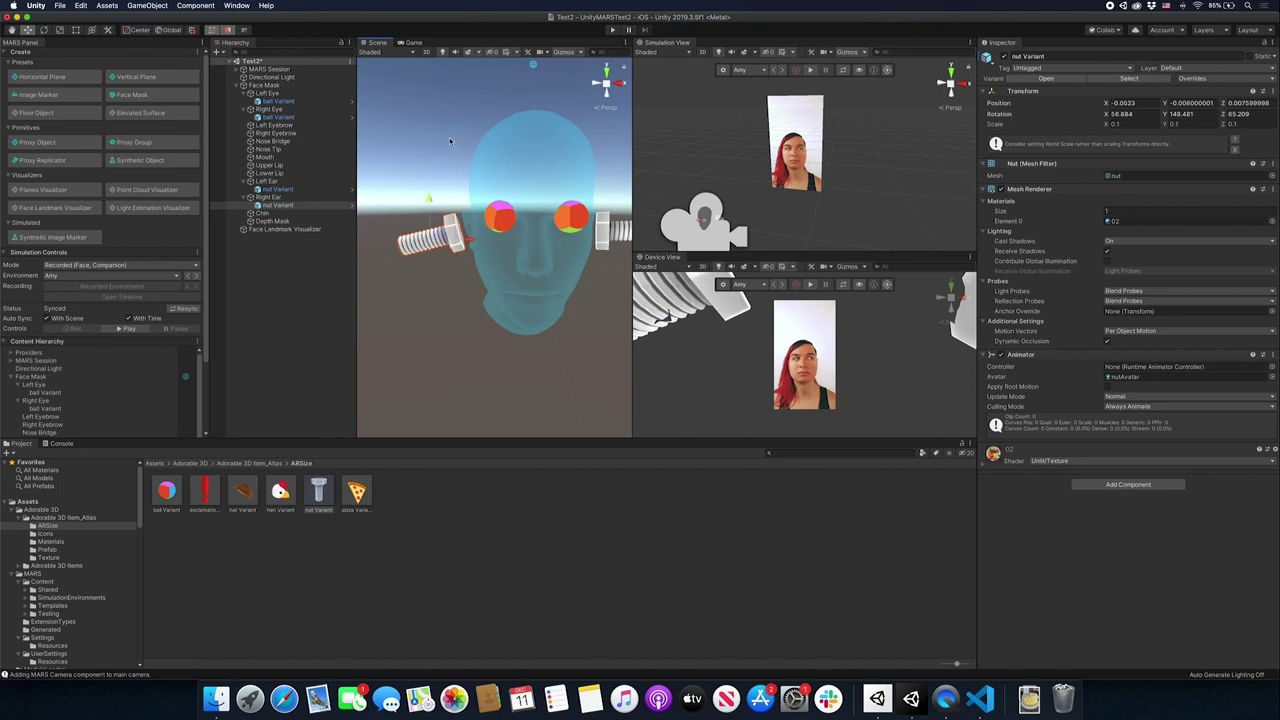
left_click_drag(434, 160, 502, 222, "alt")
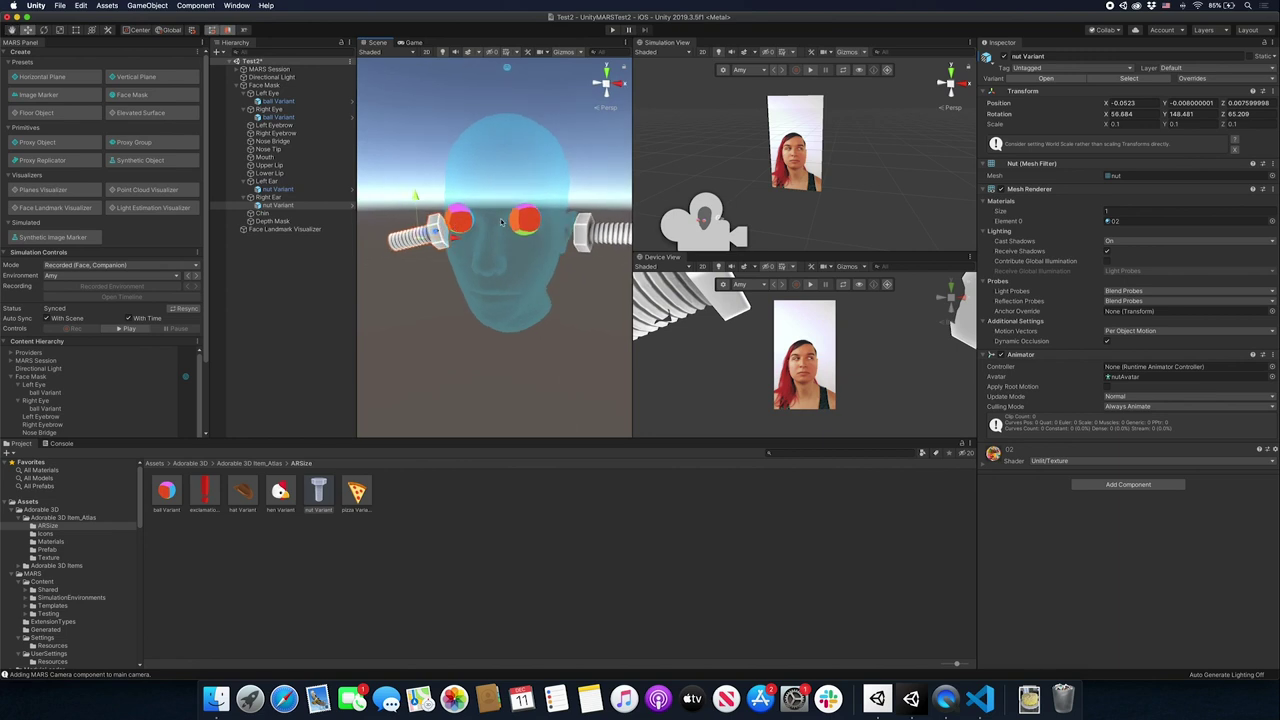
left_click(304, 305)
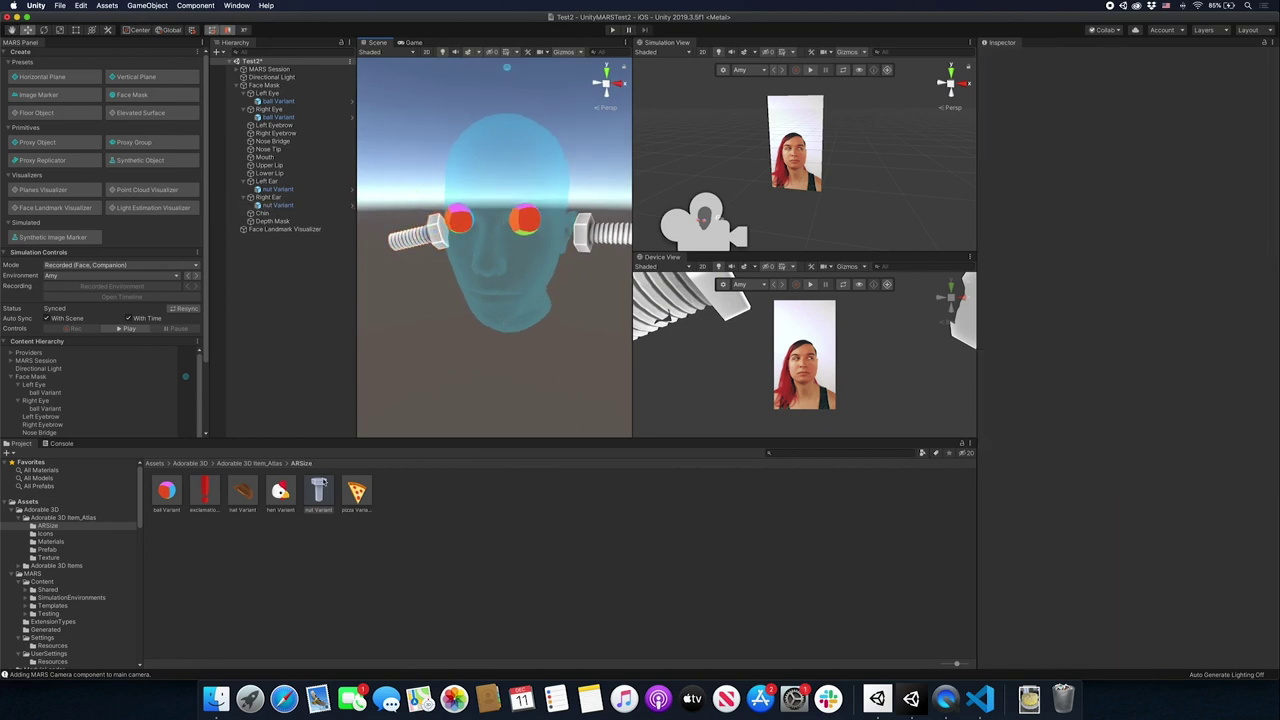
Place the hen Variant prefab on the Nose Tip landmark and set its rotation to 180 on Y and 0 on Z.
left_click_drag(282, 497, 492, 267)
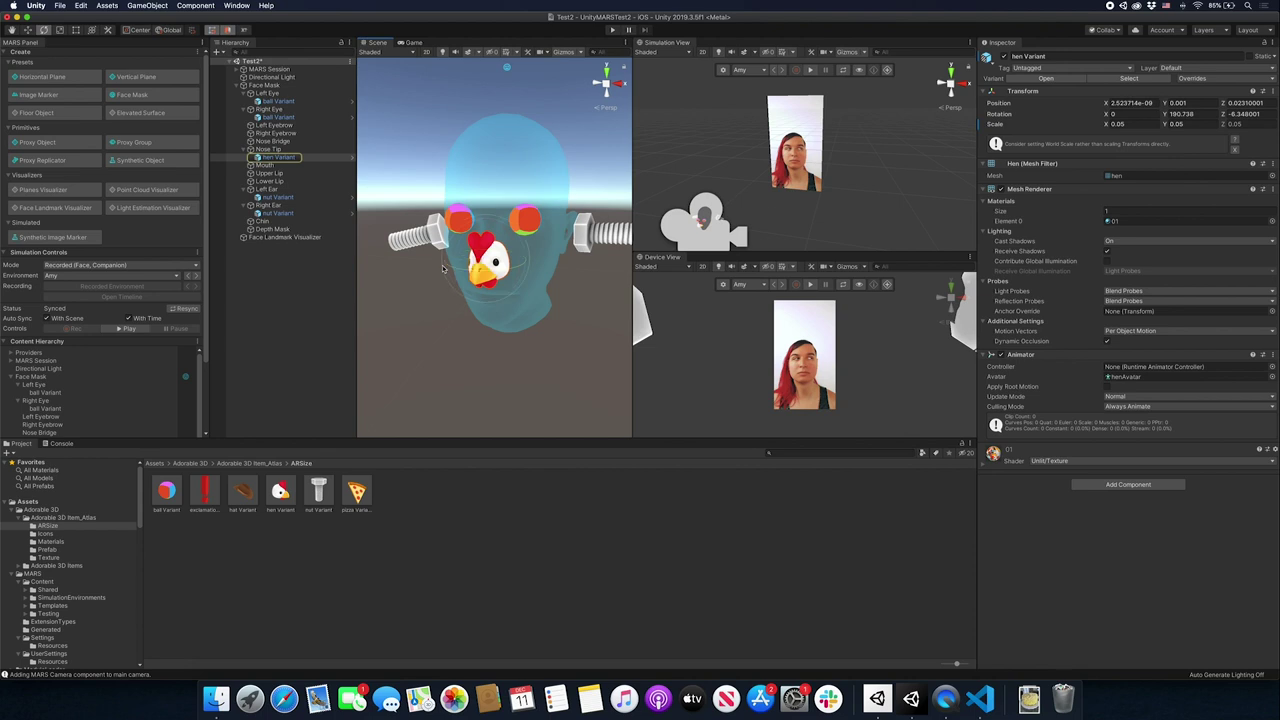
left_click(1195, 114)
type("180")
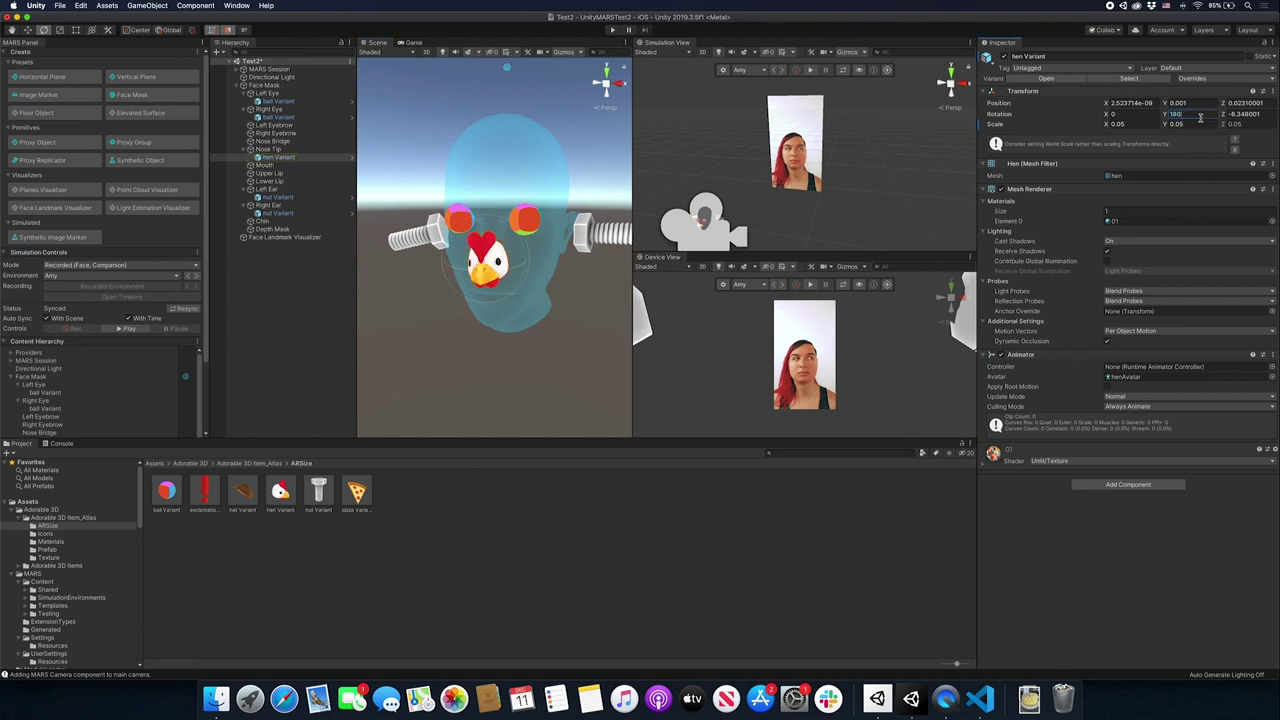
left_click(1238, 113)
type("0")
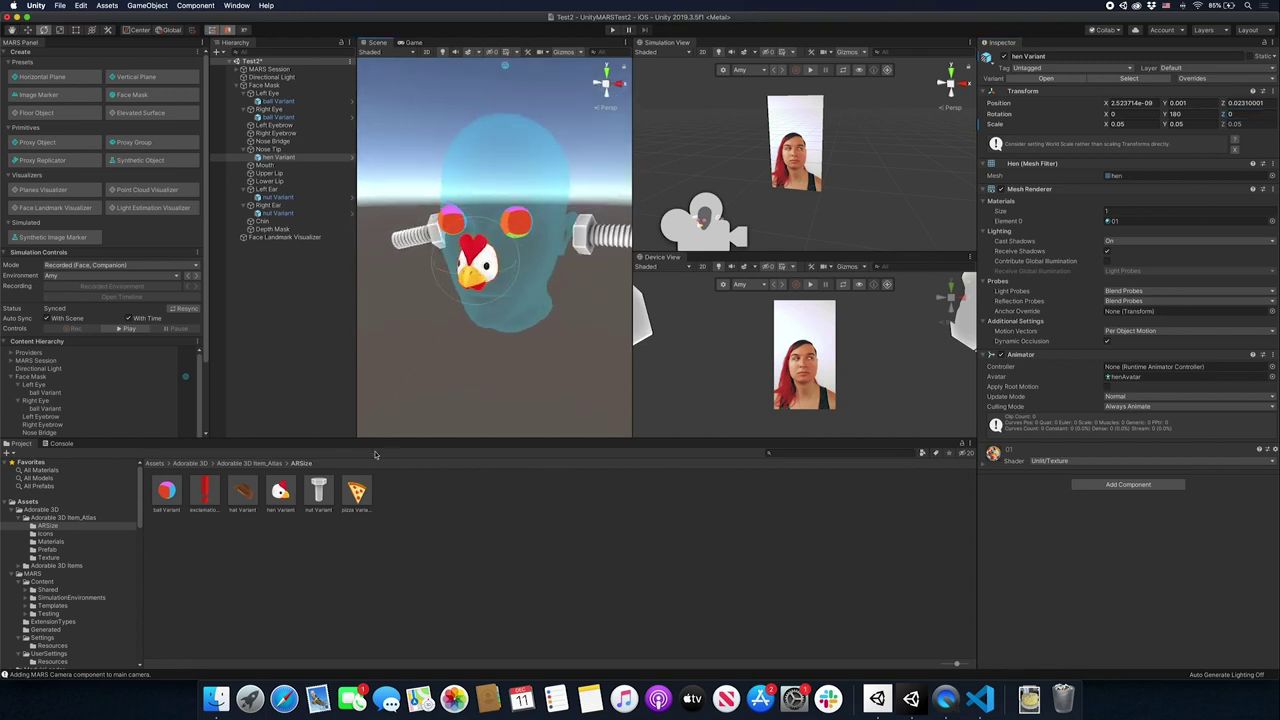
Place the pizza Variant prefab on the Chin landmark and rotate it about its local axes.
left_click_drag(357, 490, 531, 328)
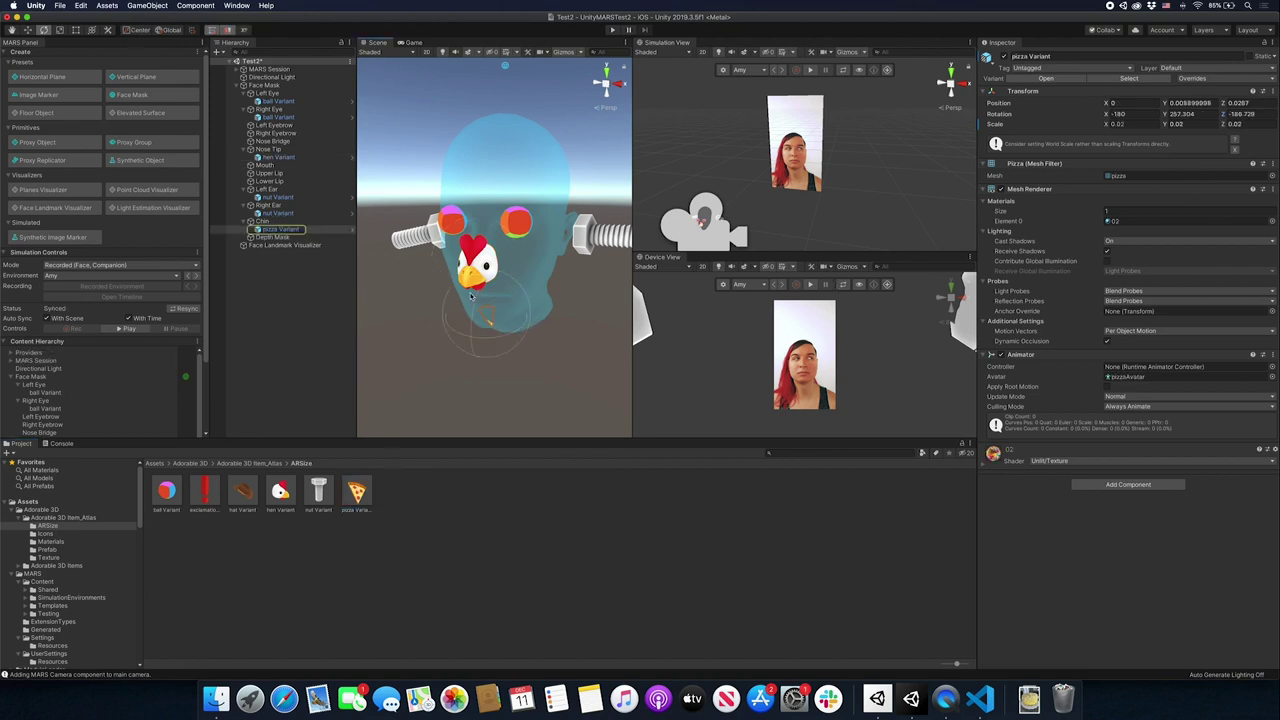
mouse_move(490, 340)
left_mouse_down()
mouse_move(462, 322)
mouse_move(486, 330)
left_mouse_up()
left_click(166, 30)
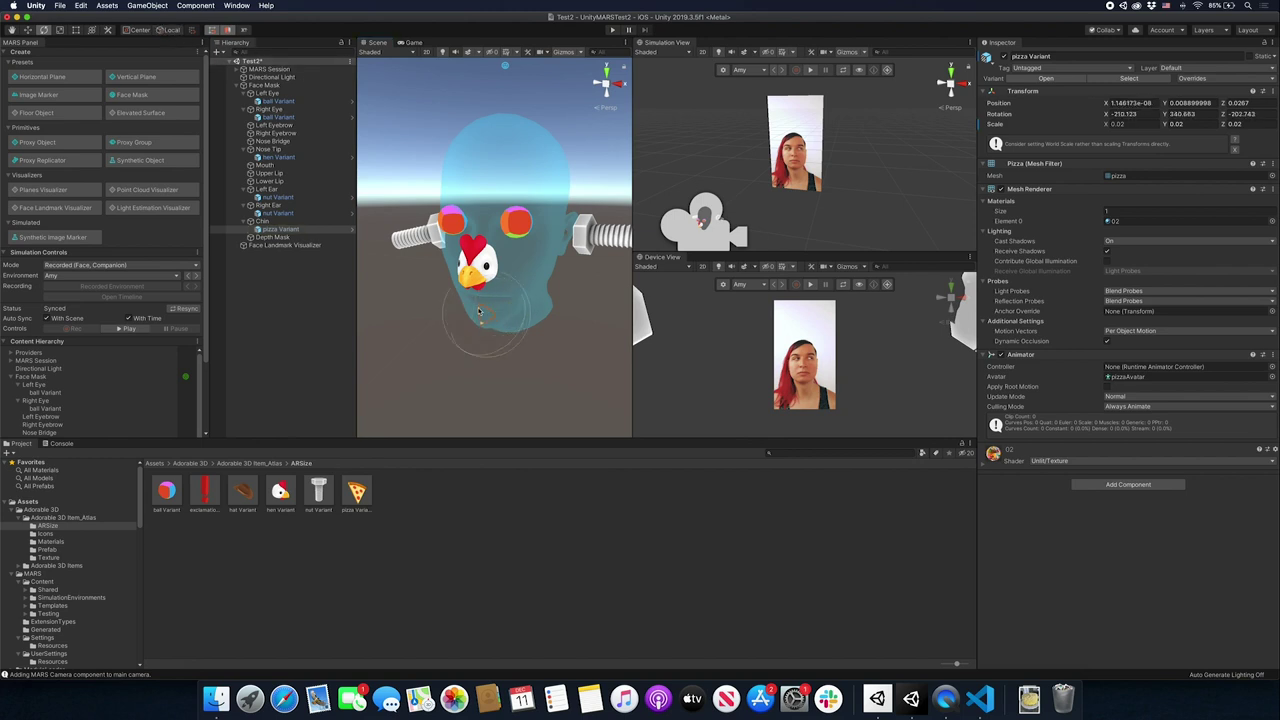
key("f")
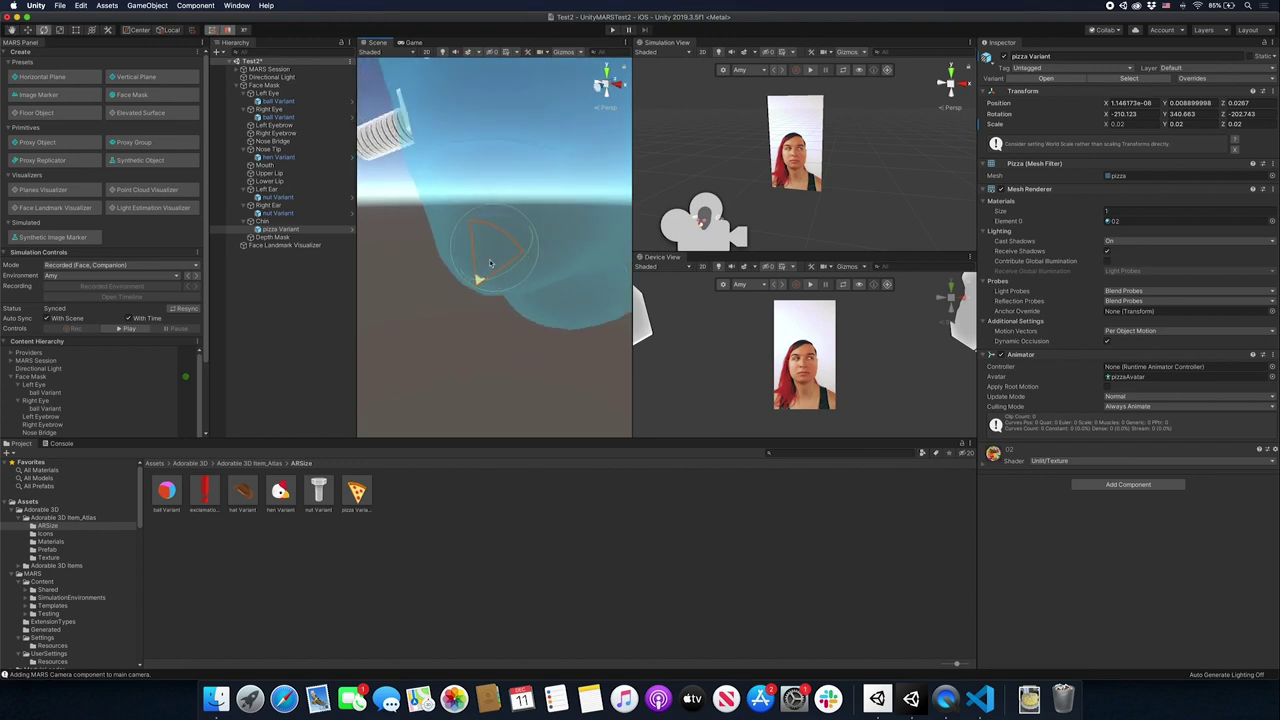
left_click_drag(493, 258, 473, 321, "alt")
key("x")
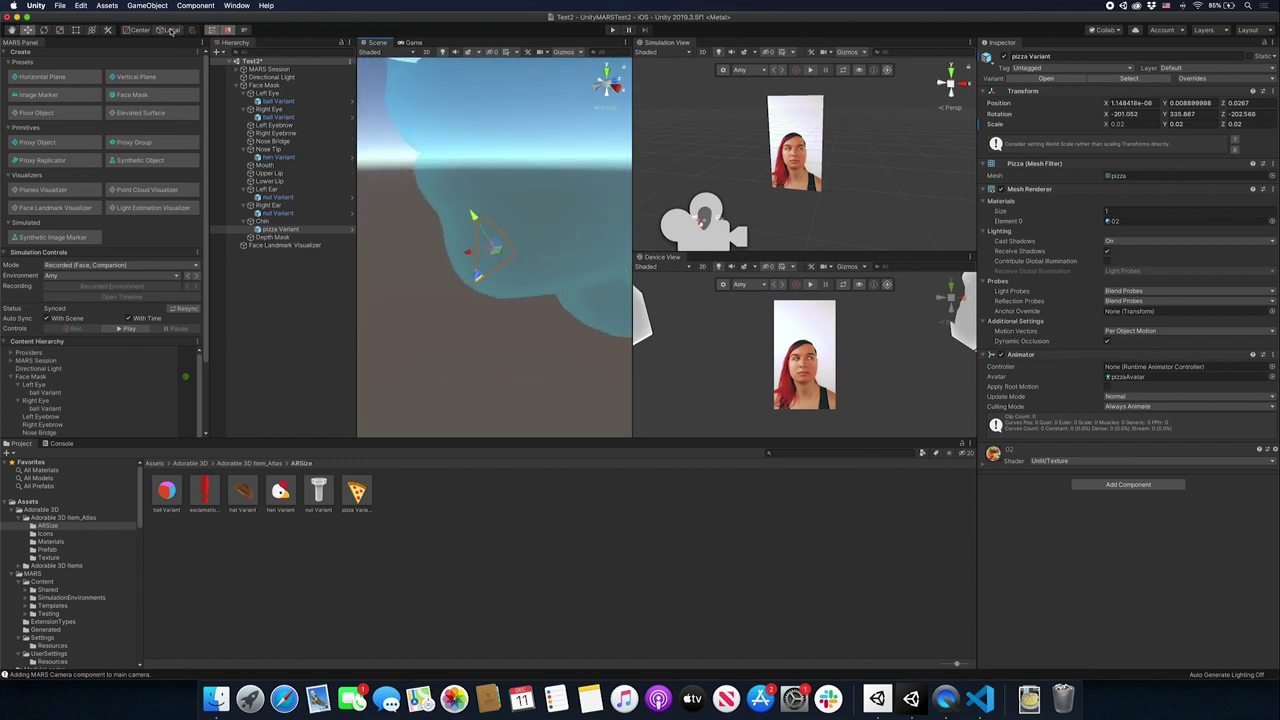
Reposition and enlarge the pizza Variant in front of the chin, with a Z position of about 0.0045 and a uniform scale of about 0.04.
left_click_drag(523, 242, 546, 291)
scroll(525, 308, "down", 10)
key("e")
left_click_drag(519, 232, 432, 246)
key("r")
key("e")
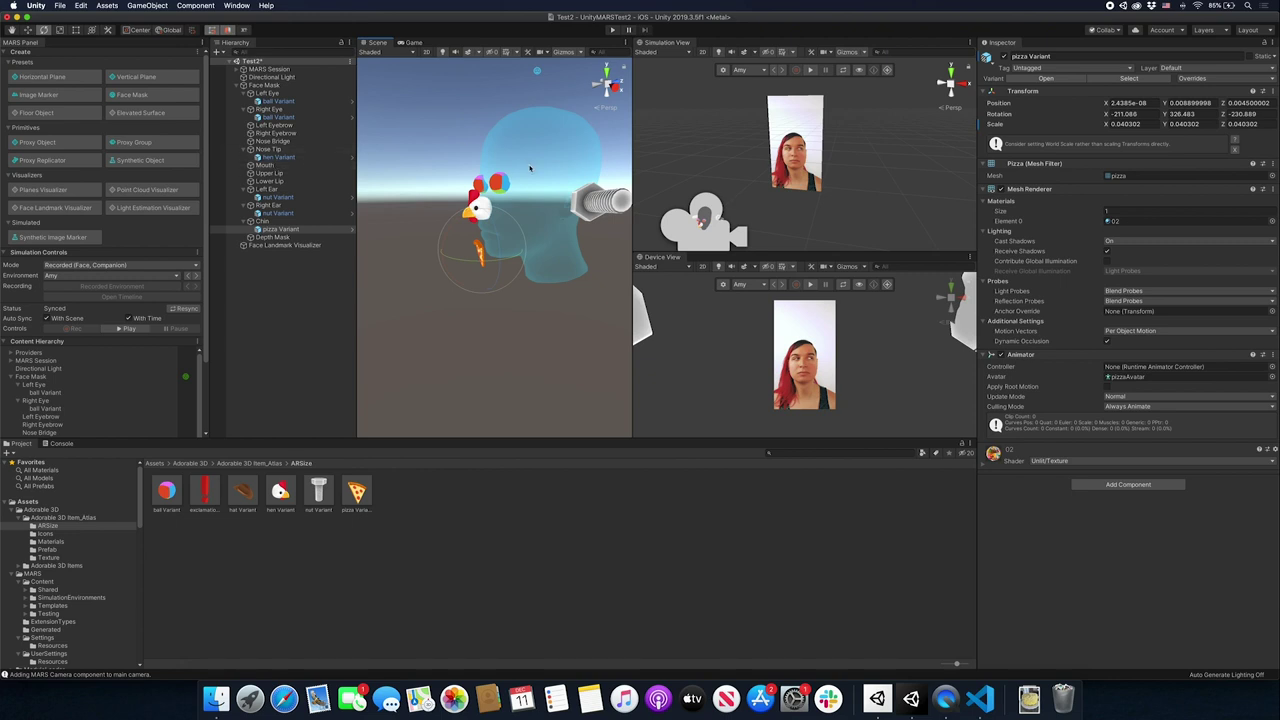
Examine the Mouth landmark's components and the Face Mask's proxy settings, face condition and face actions.
left_click(300, 165)
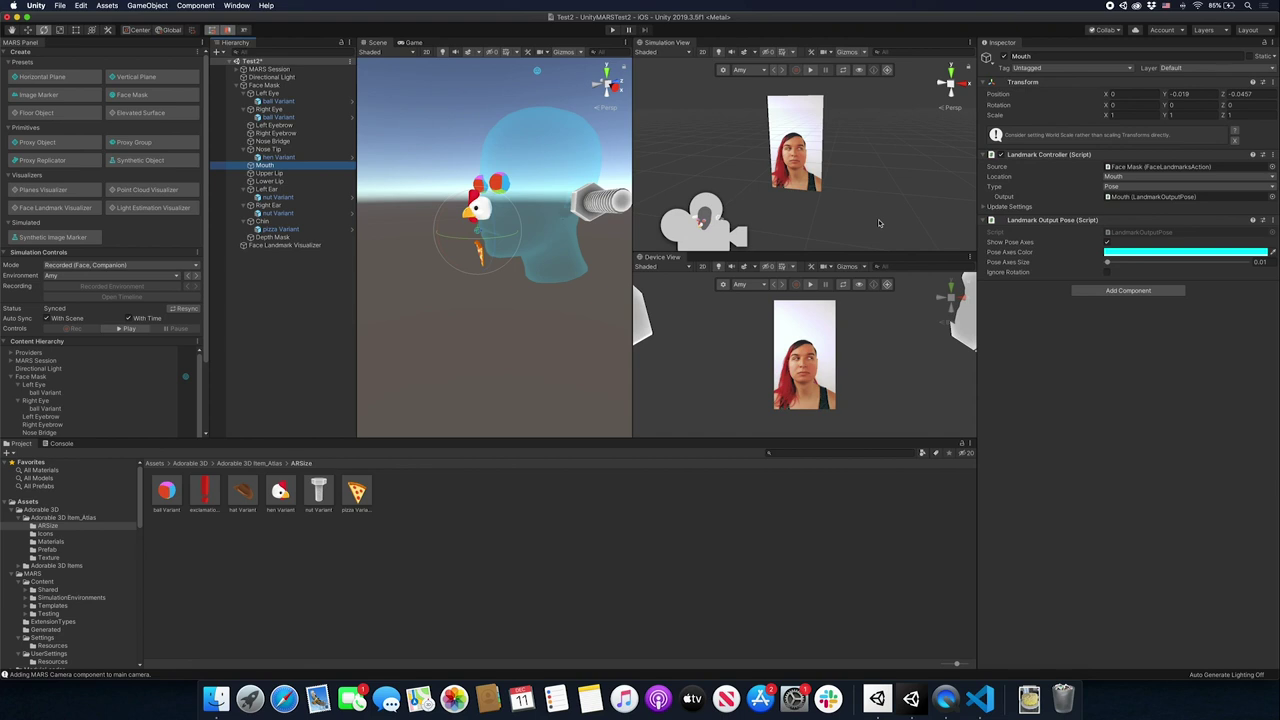
left_click(268, 85)
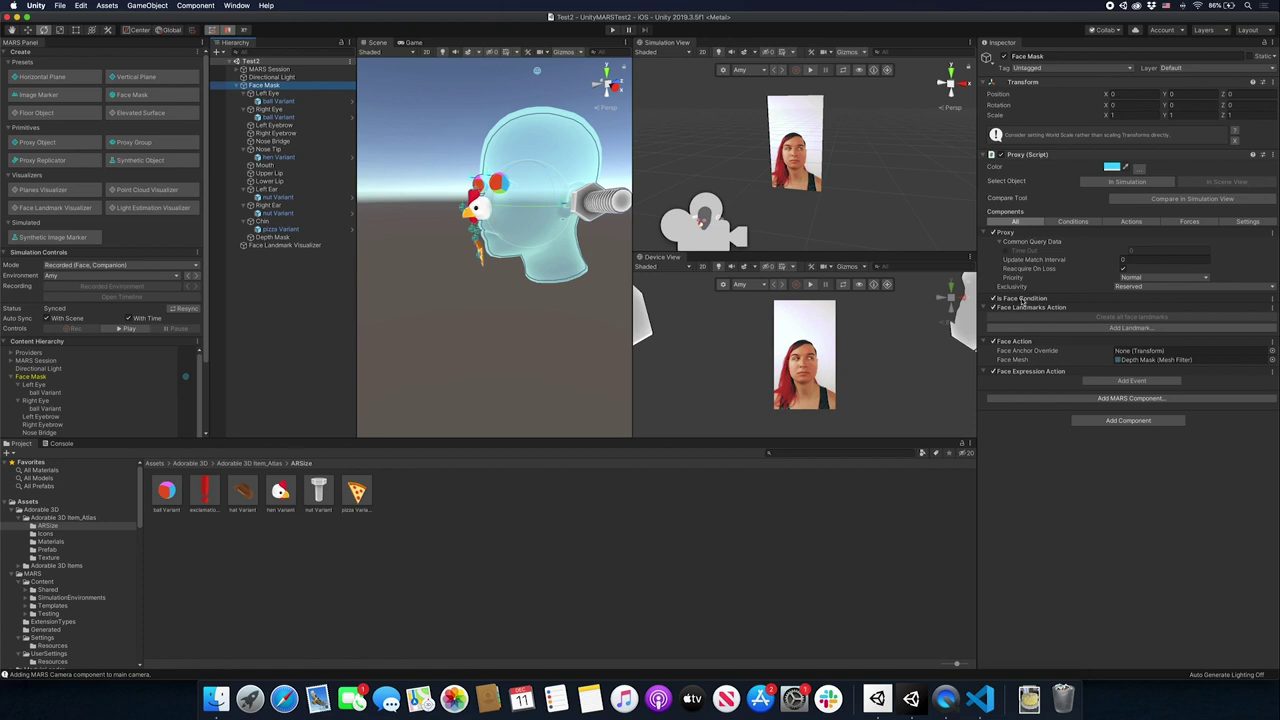
mouse_move(1023, 304)
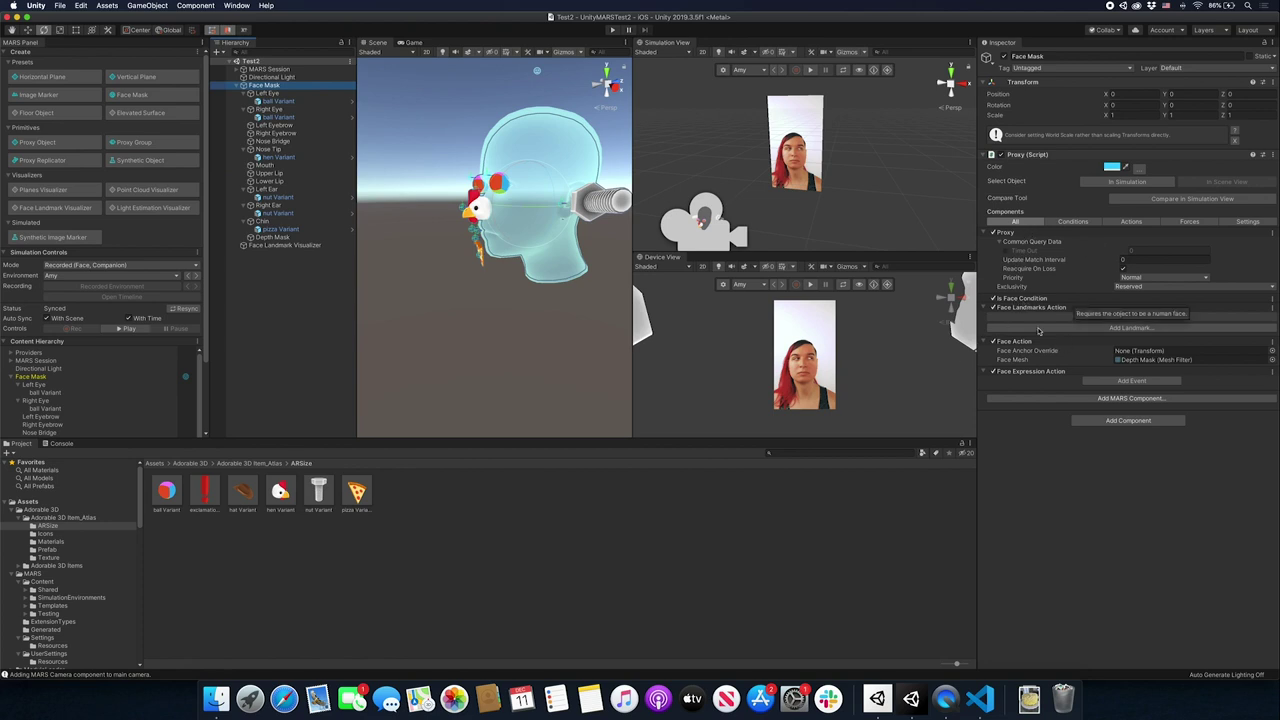
mouse_move(1067, 248)
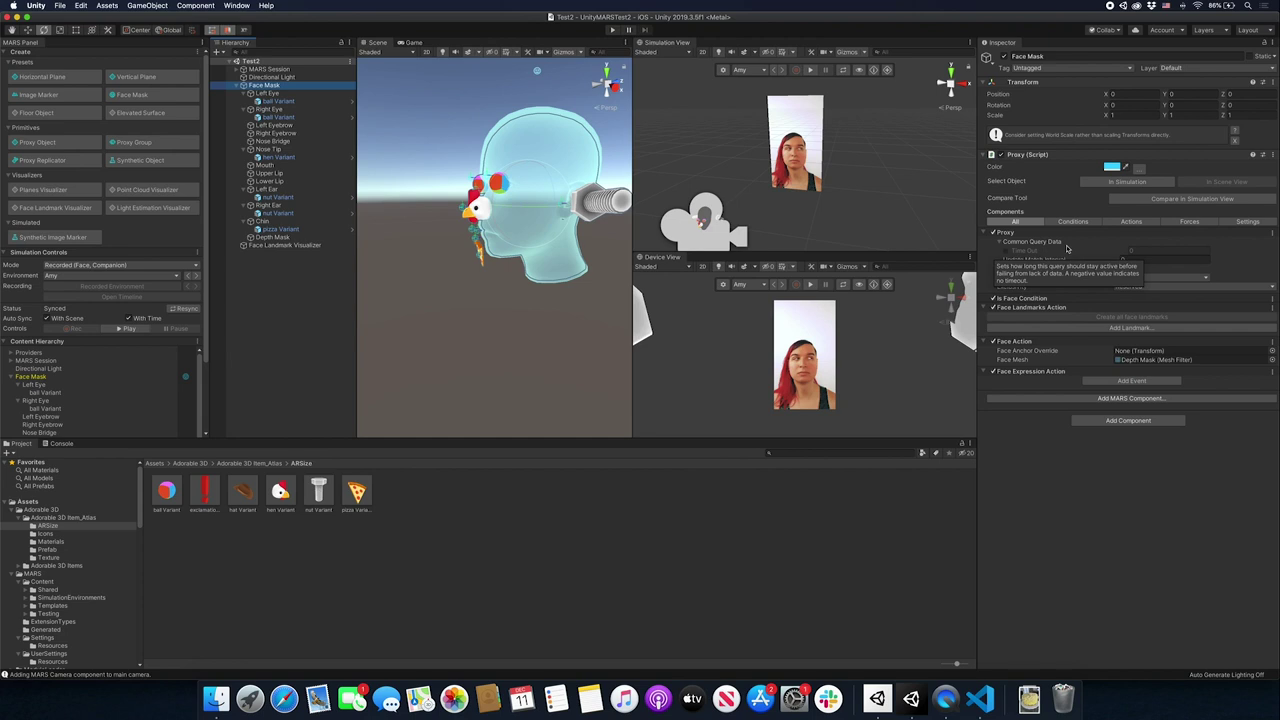
mouse_move(1049, 287)
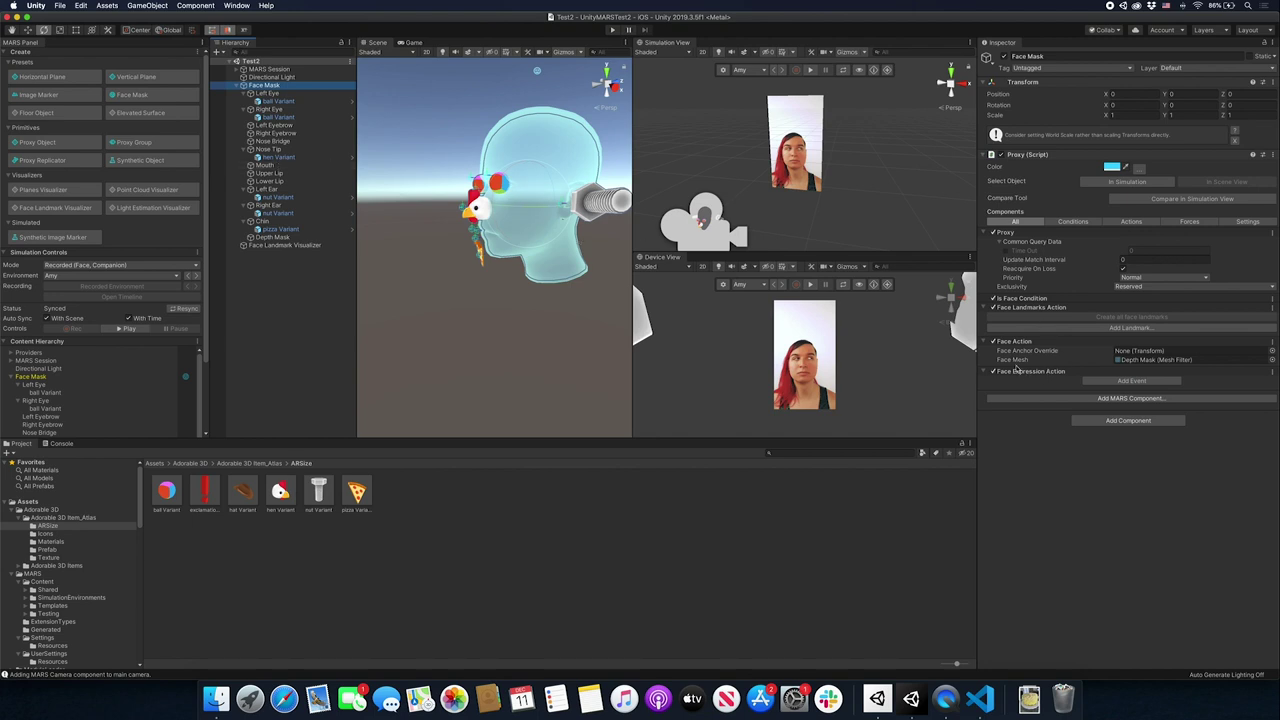
Try adding a Mouth Open event to the Face Mask's Face Expression Action, undo it, and review the available expression events.
left_click(1100, 383)
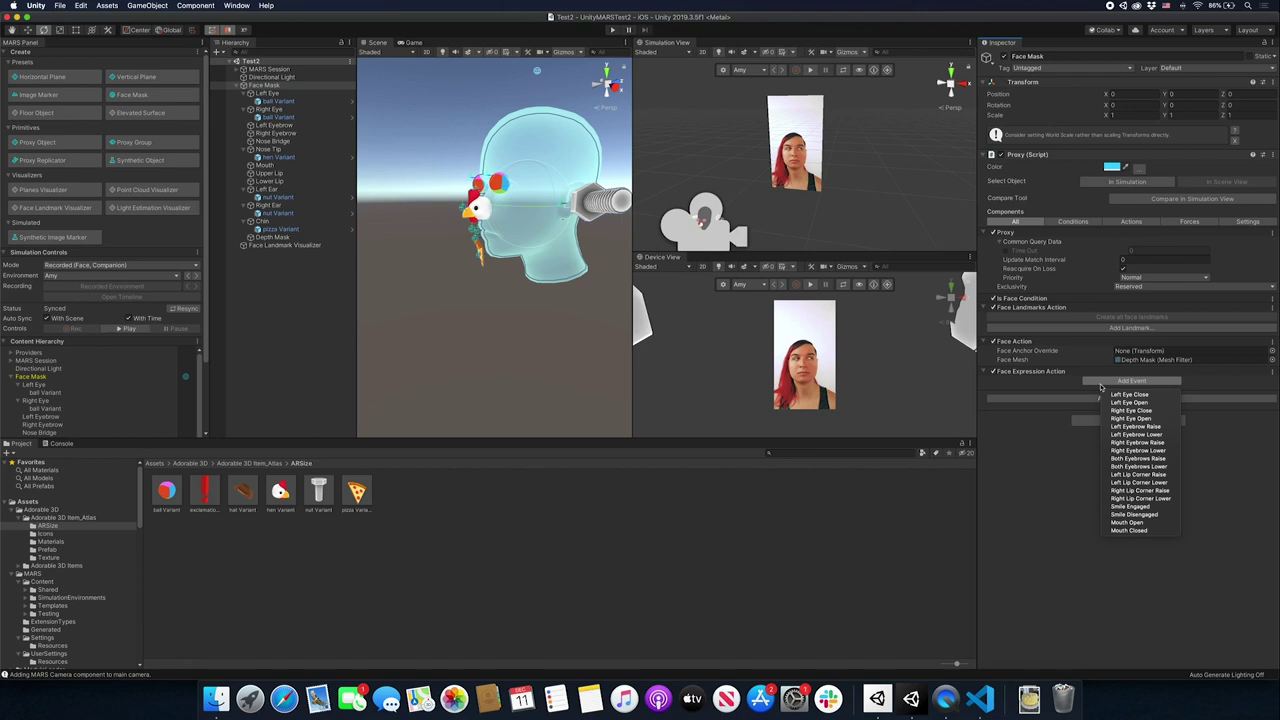
left_click(1130, 523)
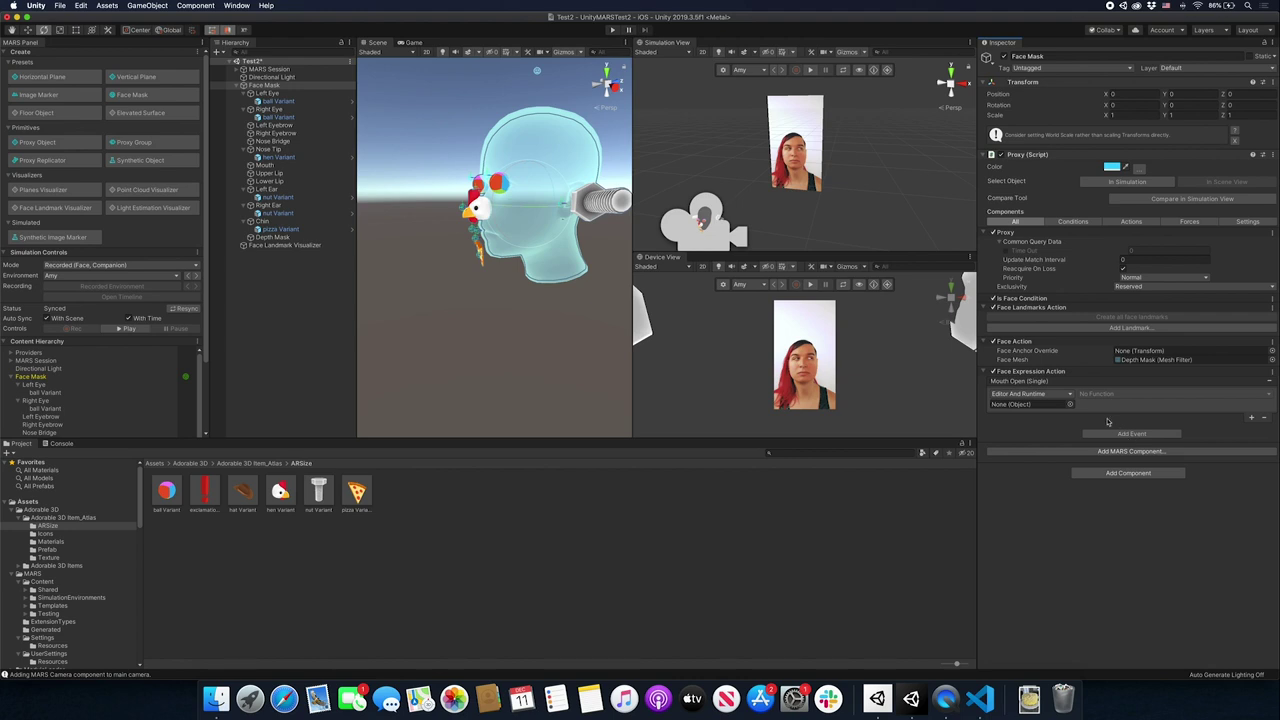
key("super+z")
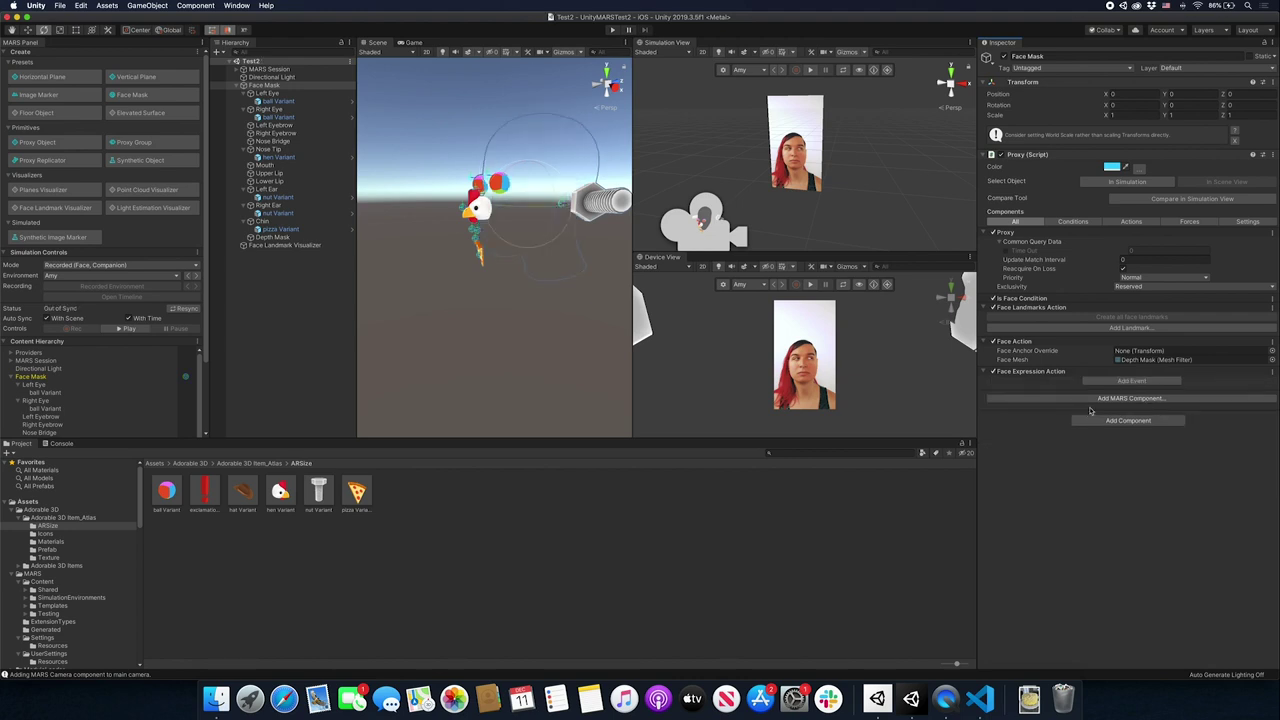
left_click(1125, 383)
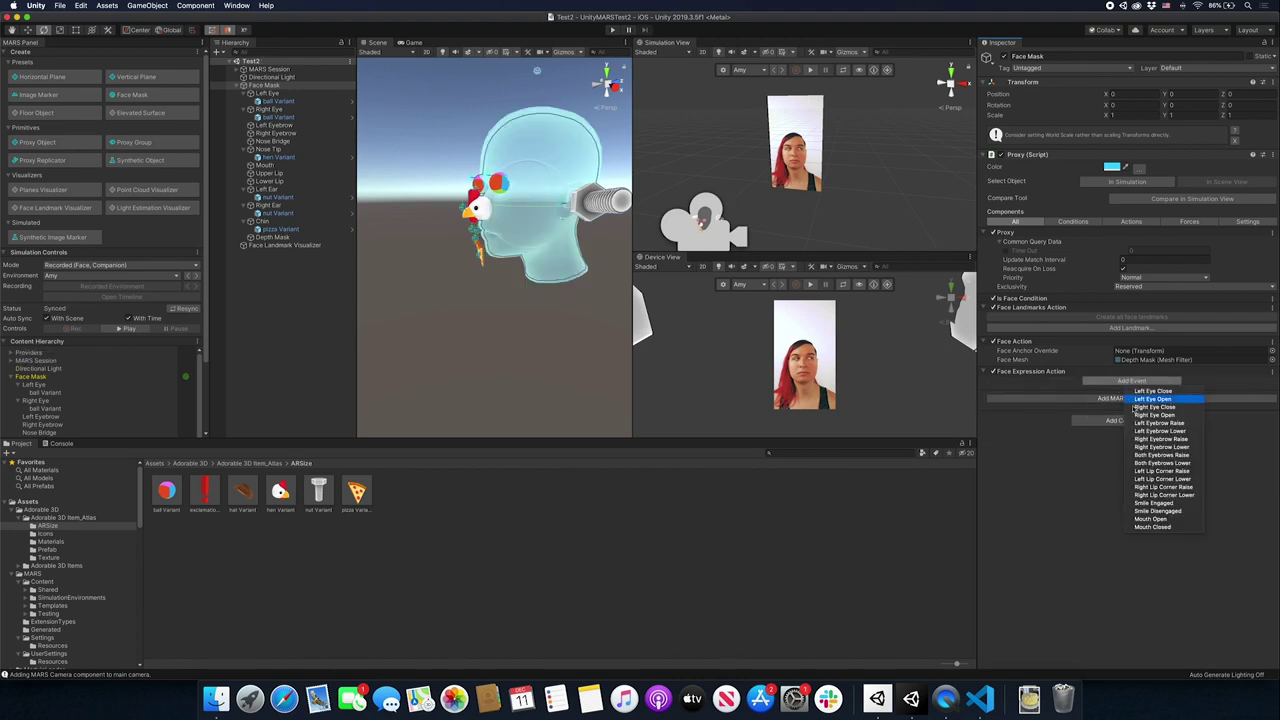
left_click(1095, 459)
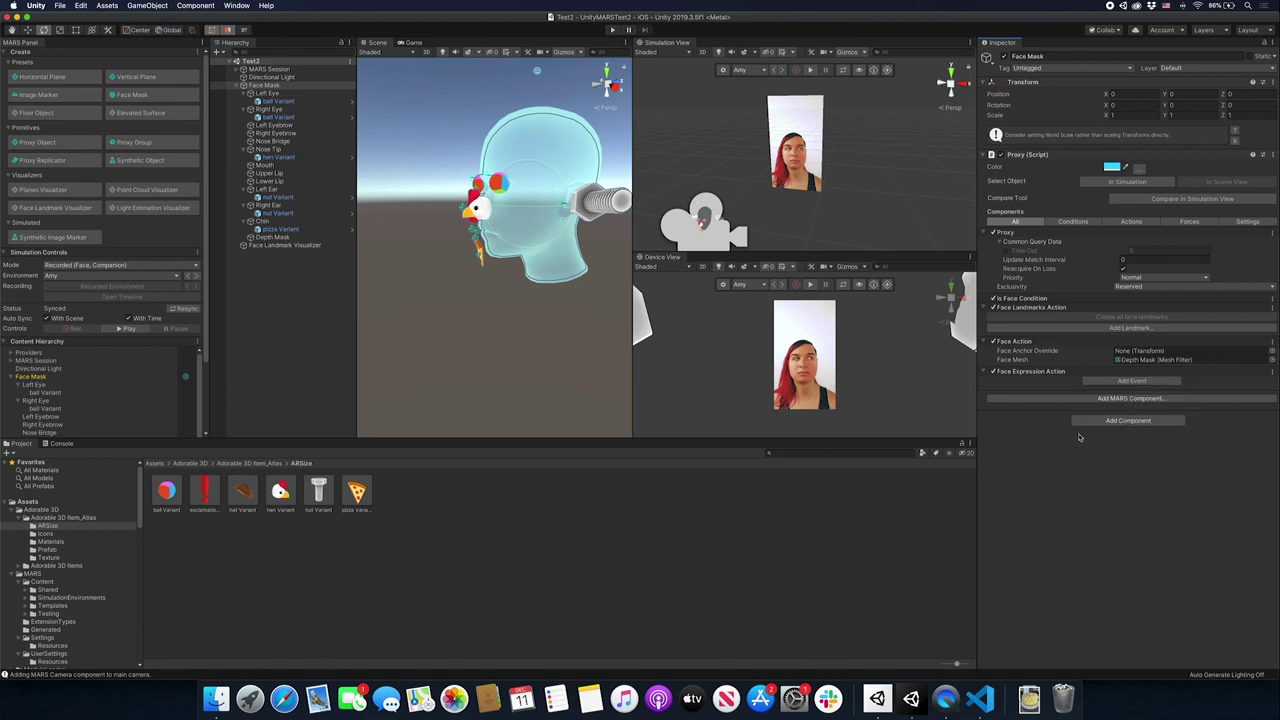
Dock the Device View between the Scene and Simulation views and start the simulation on the recorded face.
left_click_drag(440, 145, 572, 172, "alt")
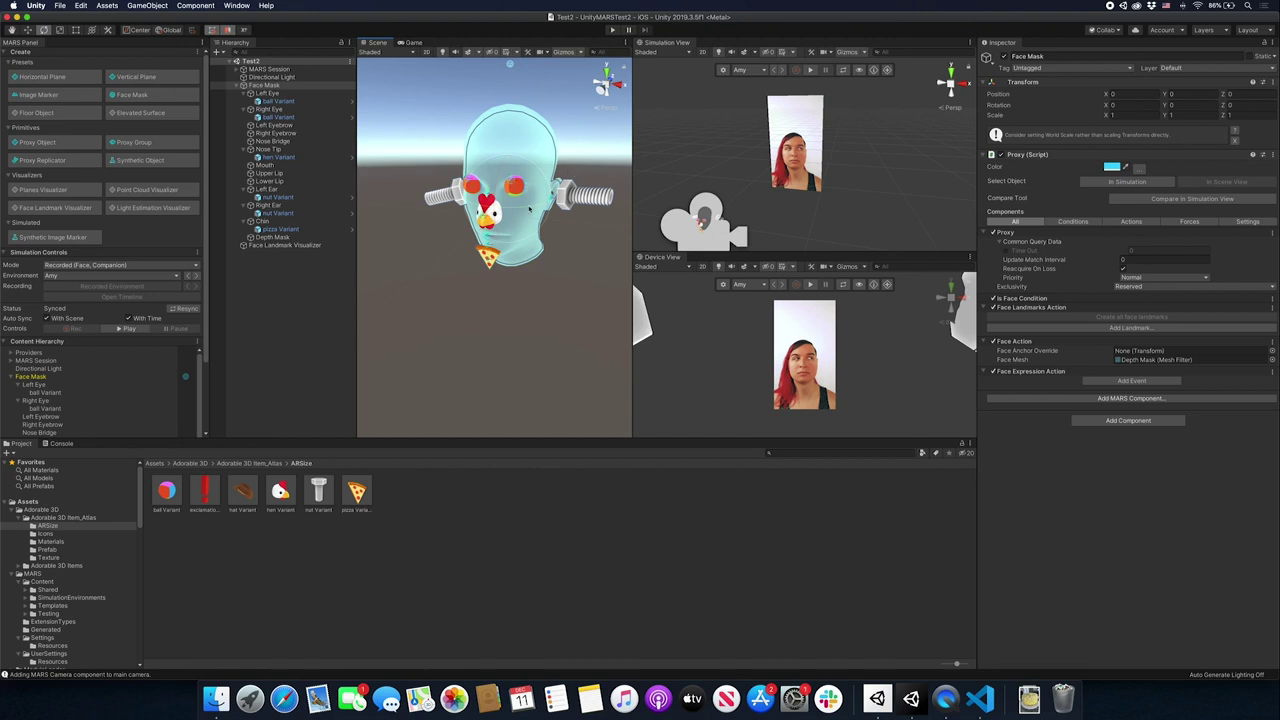
mouse_move(533, 215)
left_mouse_down("alt")
mouse_move(505, 218)
mouse_move(545, 220)
left_mouse_up("alt")
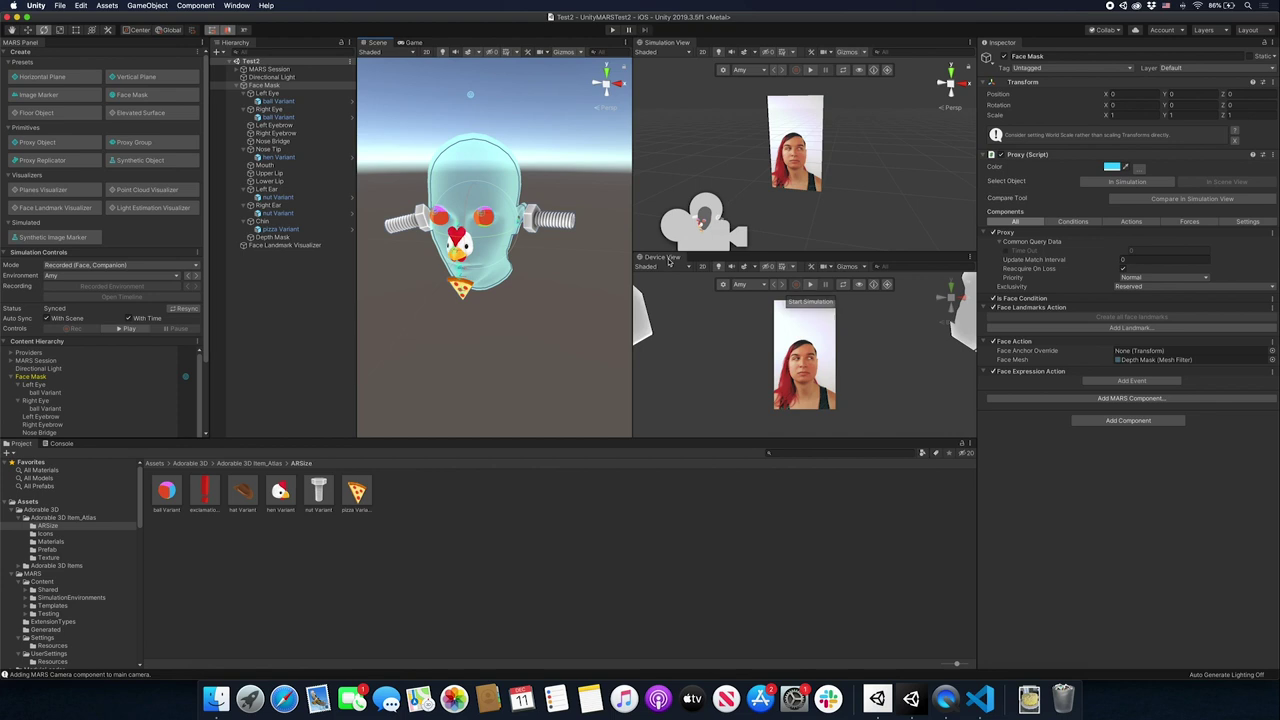
left_click_drag(665, 257, 760, 244)
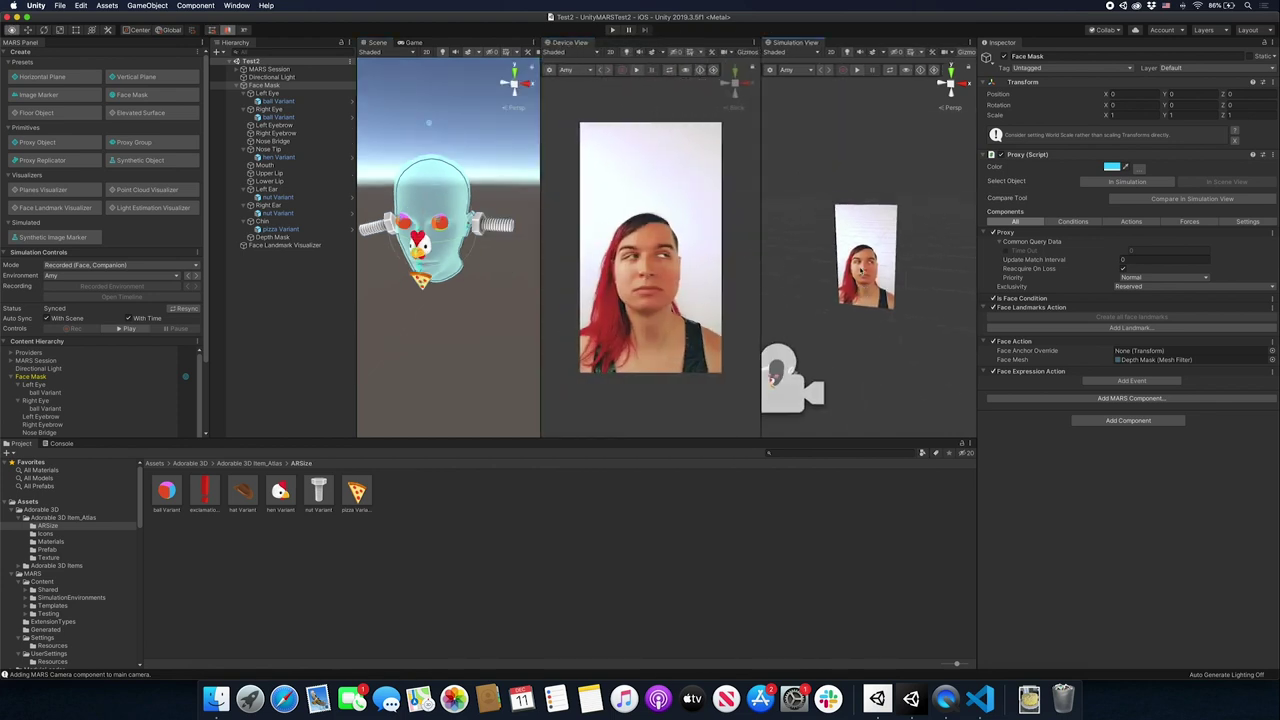
left_click_drag(860, 269, 855, 246, "alt")
left_click(637, 71)
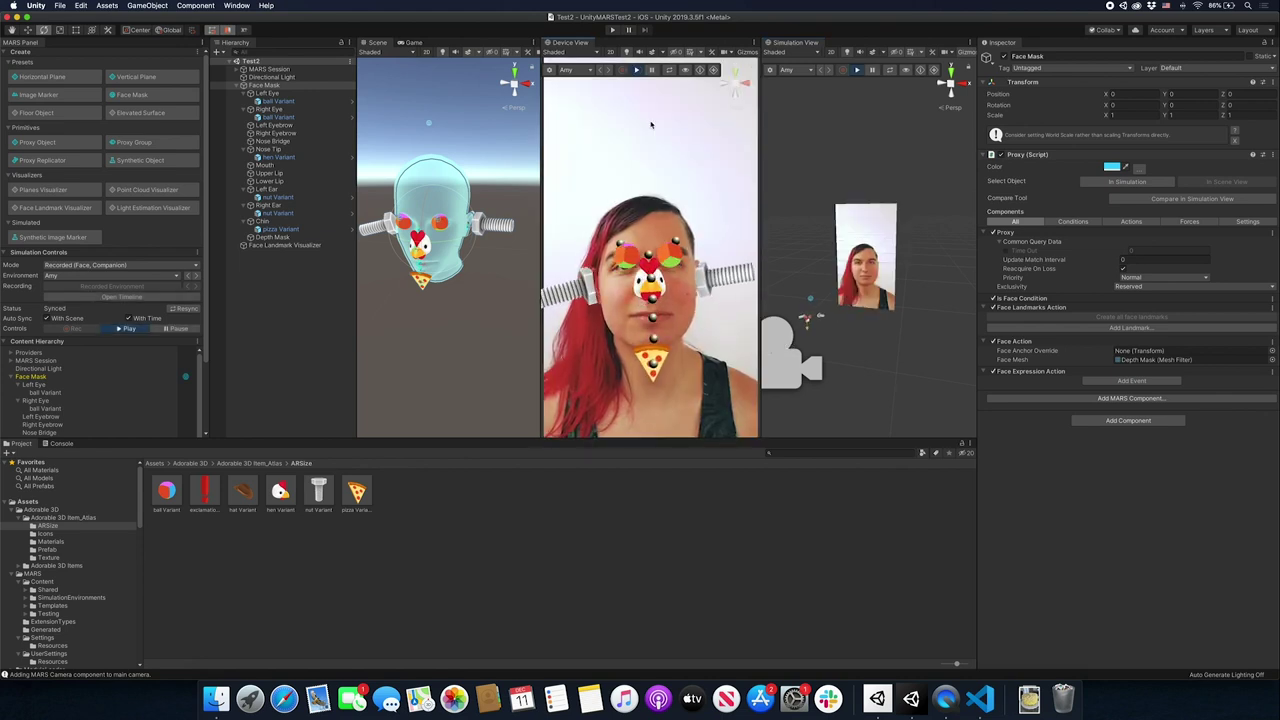
Stop the running face simulation and disable the Face Landmark Visualizer object in the scene.
left_click(636, 70)
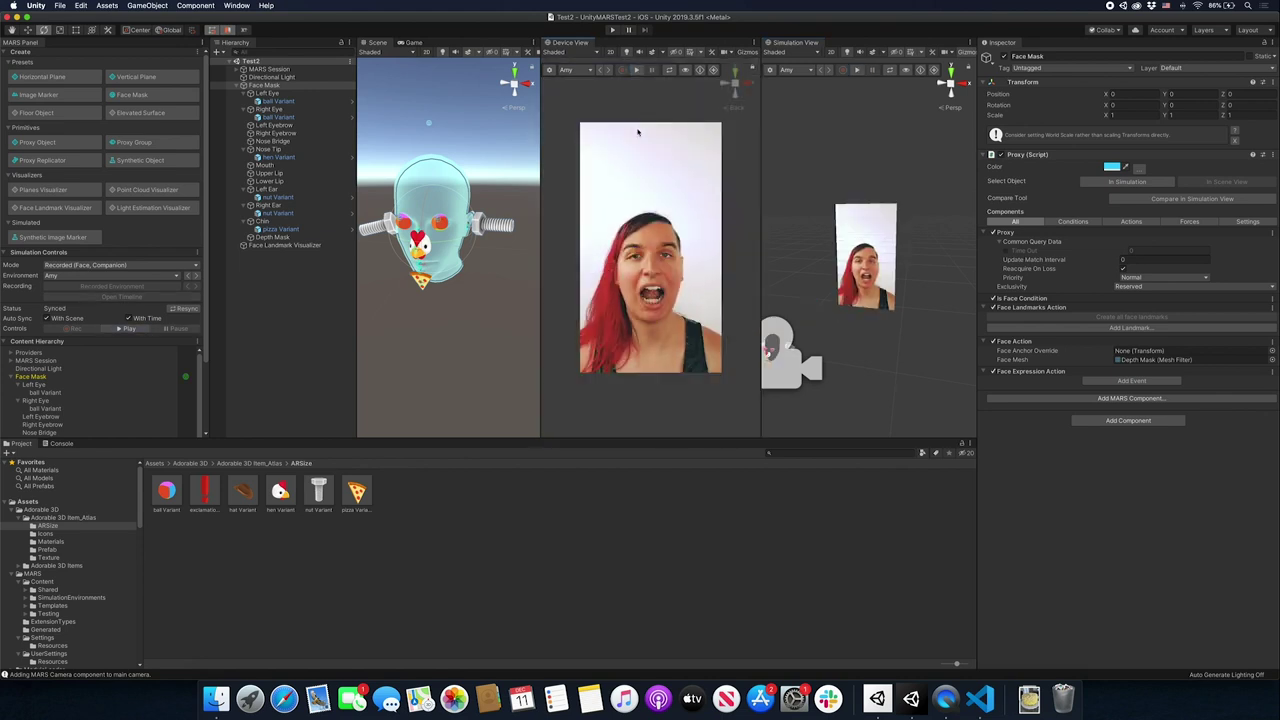
left_click(283, 245)
left_click(1004, 56)
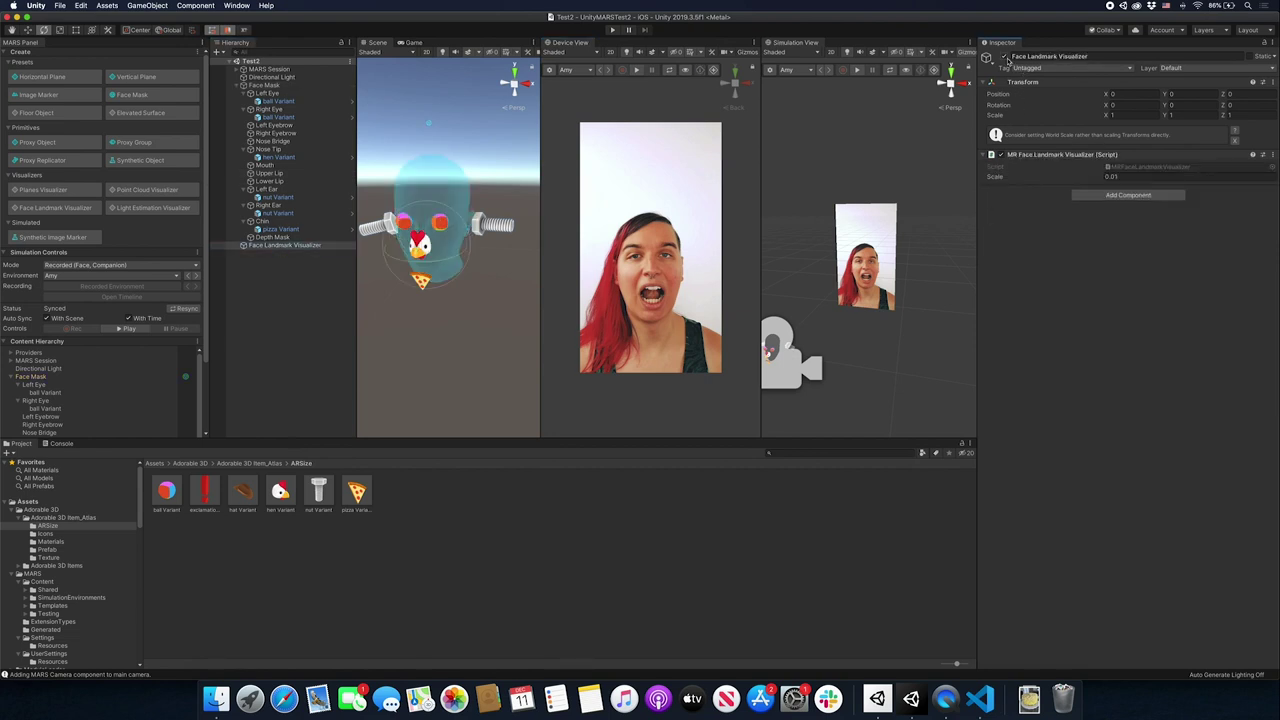
Replay the recorded face without landmark markers, widen the Device View towards the Simulation View, and stop the playback.
left_click(636, 70)
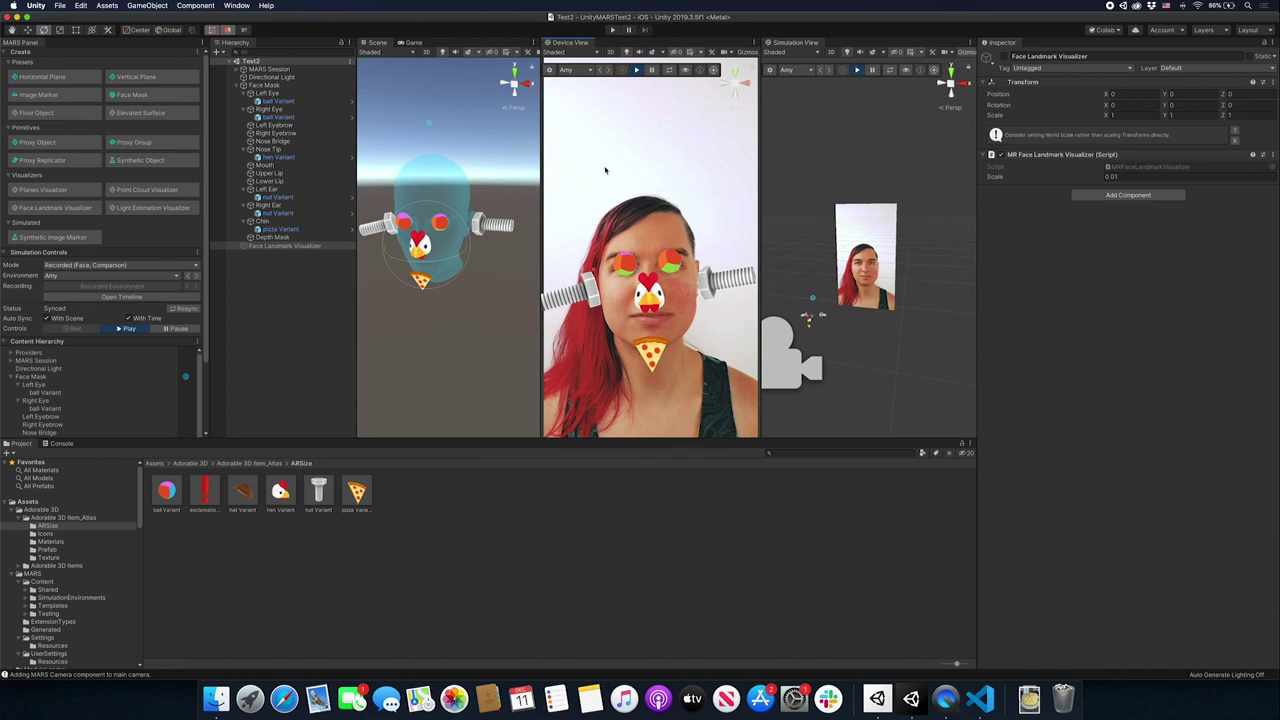
left_click_drag(760, 207, 812, 208)
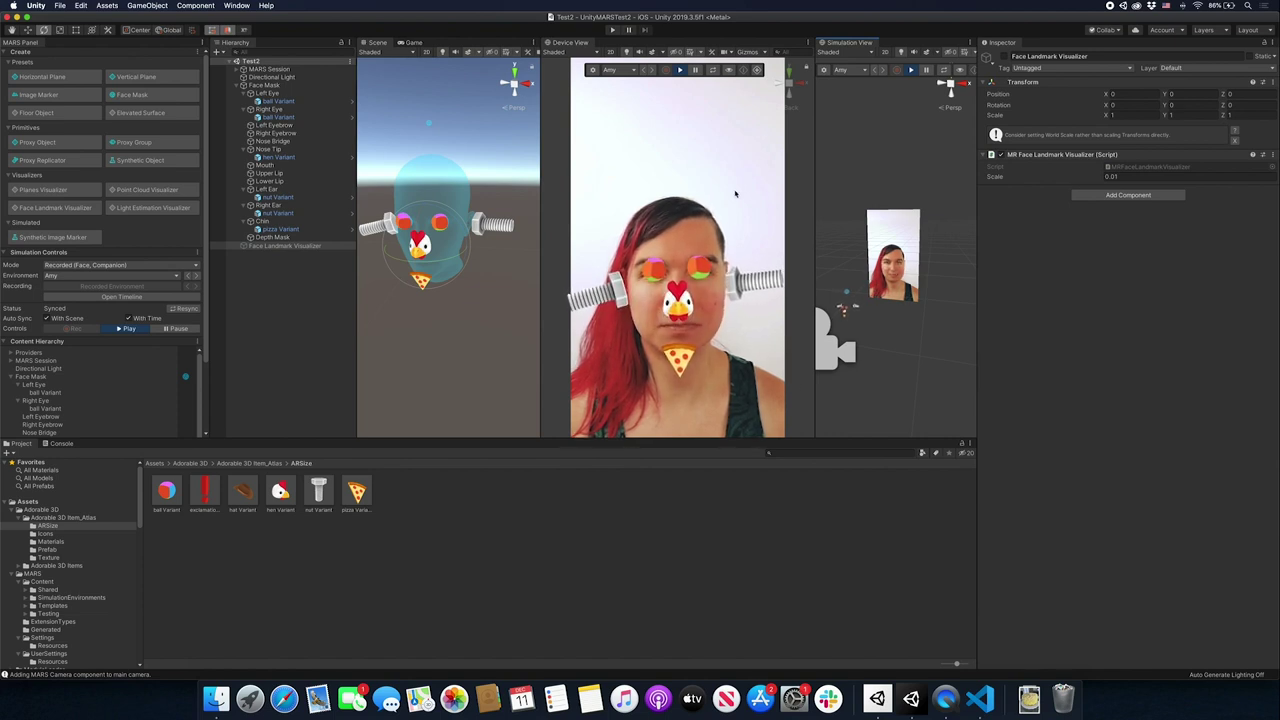
left_click(680, 70)
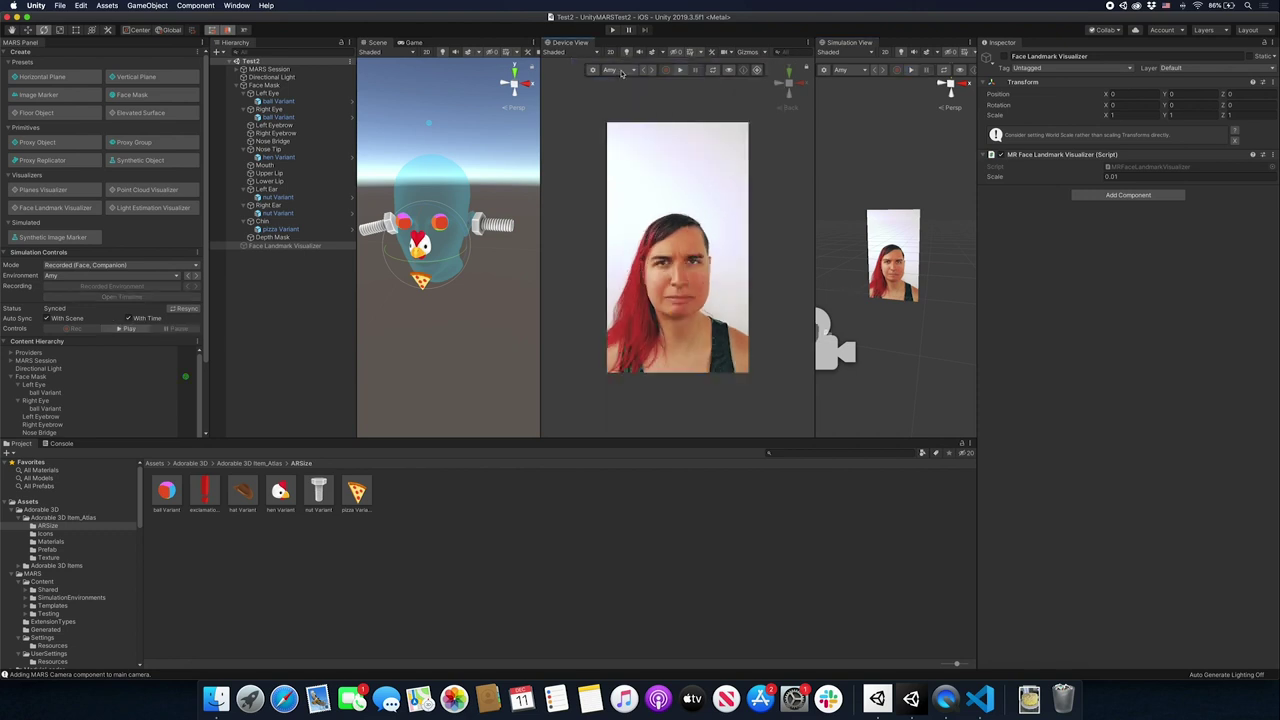
Switch the simulation environment to the bearded man's face recording, test the mask on it, and stop the simulation.
left_click(621, 72)
left_click(621, 82)
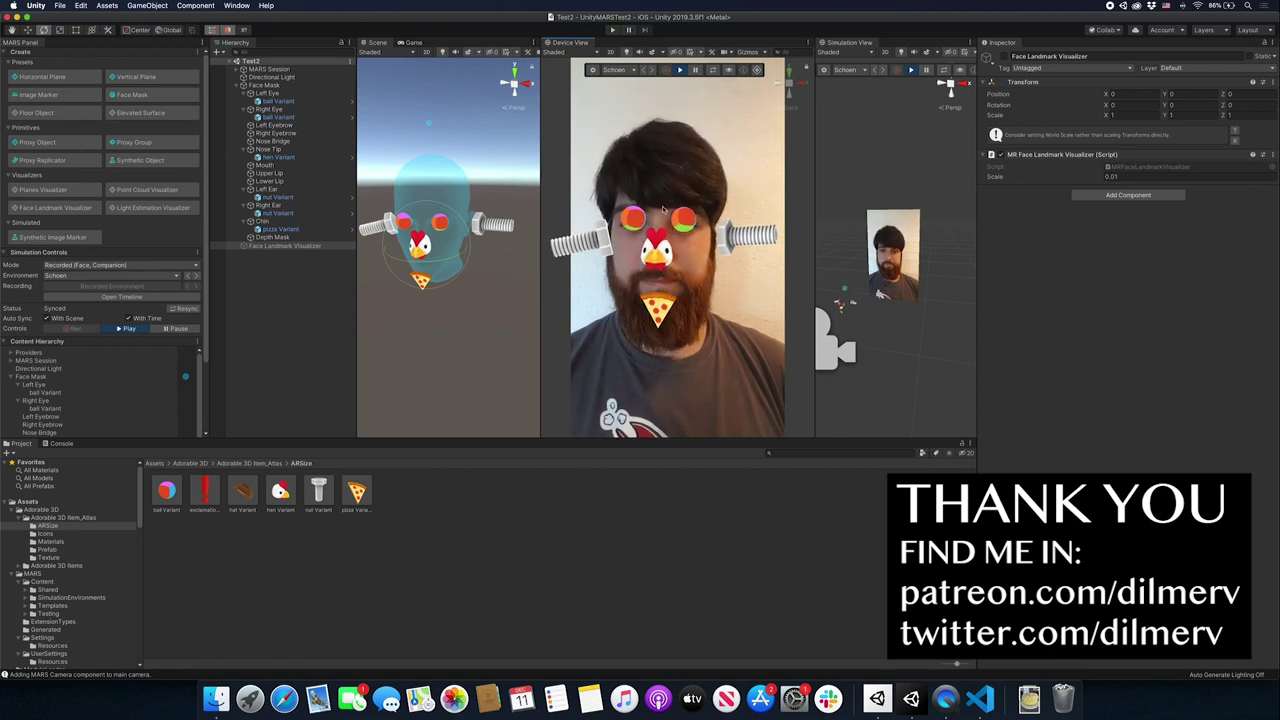
left_click(680, 70)
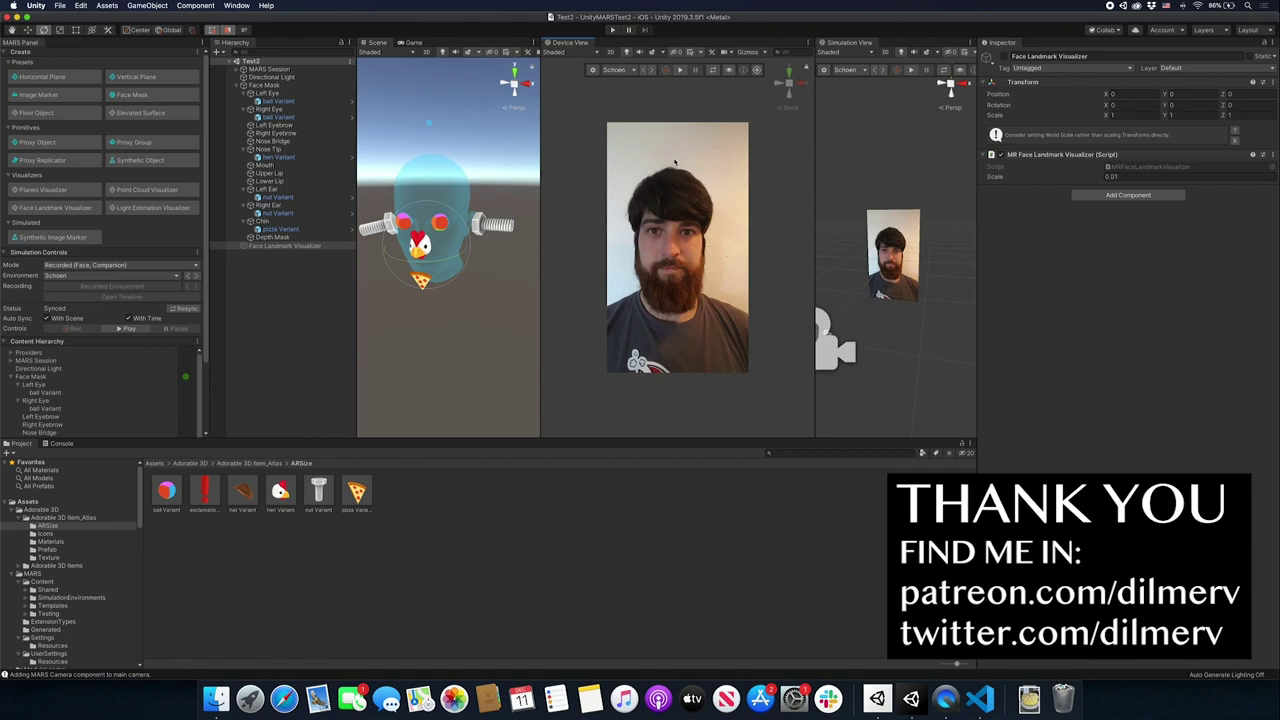